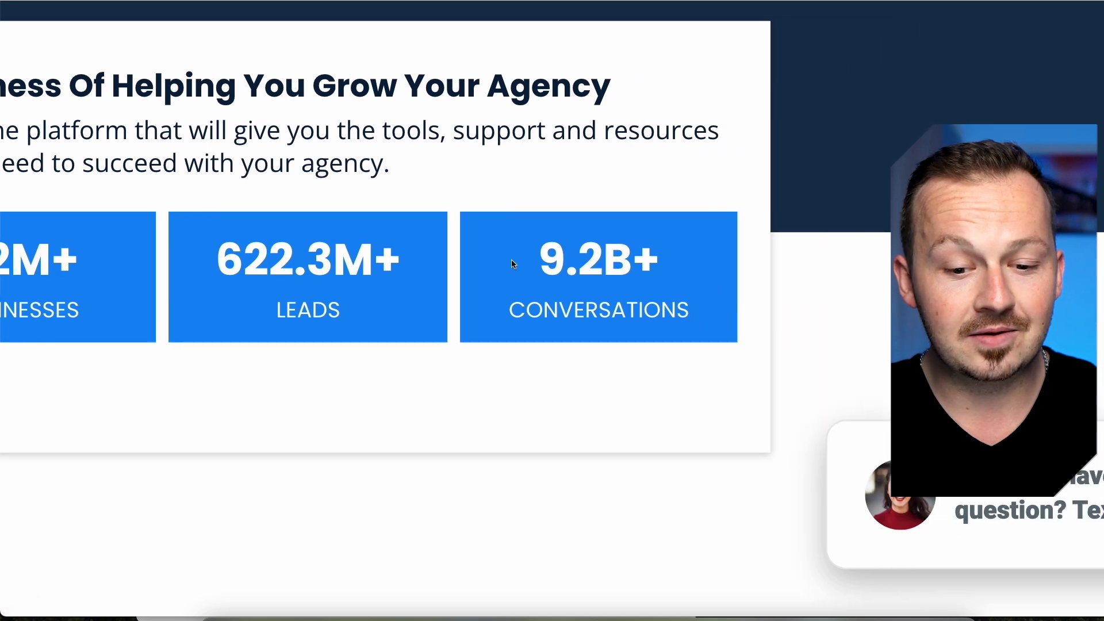
Review the HighLevel landing page from its business statistics down to the Building The Agency Engine section
{"action": "left_click_drag", "start_coordinate": [747, 253], "coordinate": [907, 293]}
{"action": "left_click_drag", "start_coordinate": [680, 294], "coordinate": [690, 300]}
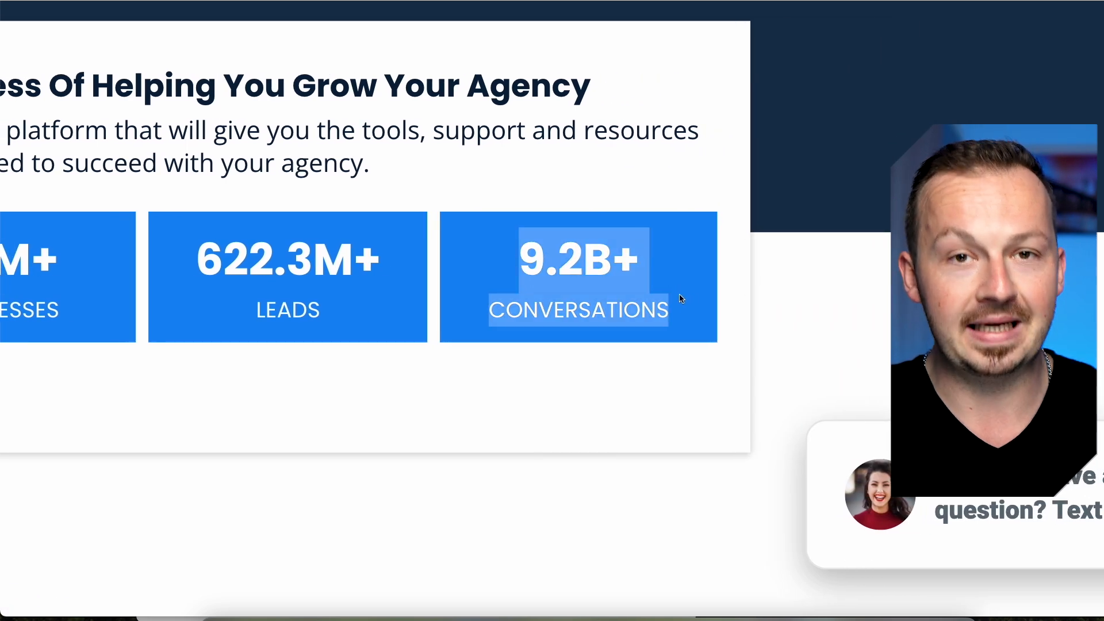
{"action": "left_click", "coordinate": [695, 320]}
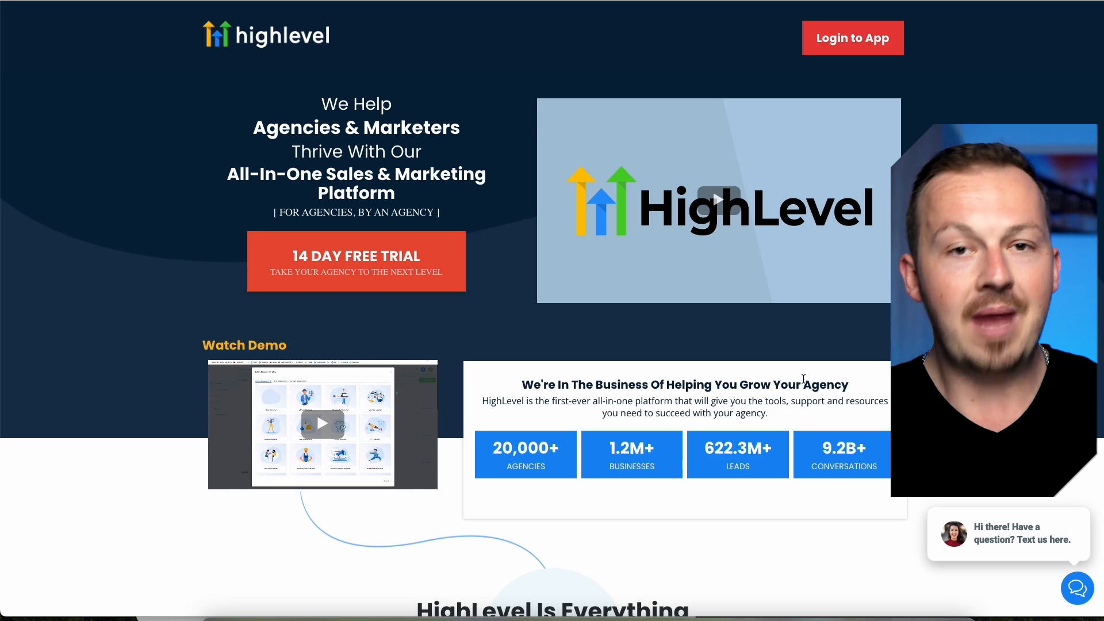
{"action": "scroll", "coordinate": [783, 300], "scroll_direction": "down", "scroll_amount": 2}
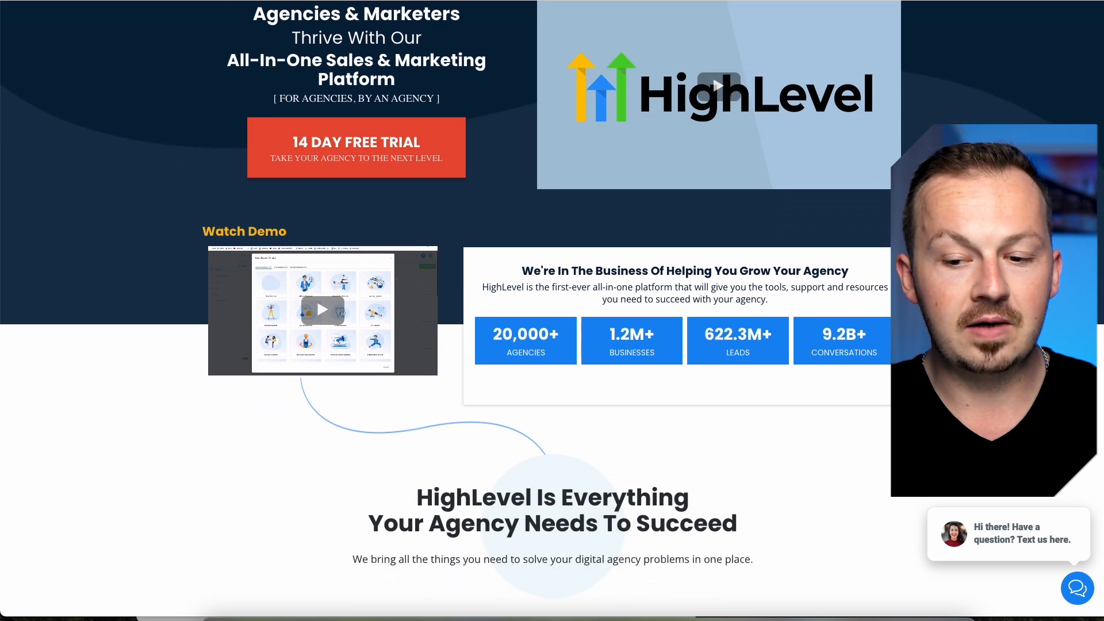
{"action": "scroll", "coordinate": [552, 311], "scroll_direction": "down", "scroll_amount": 5}
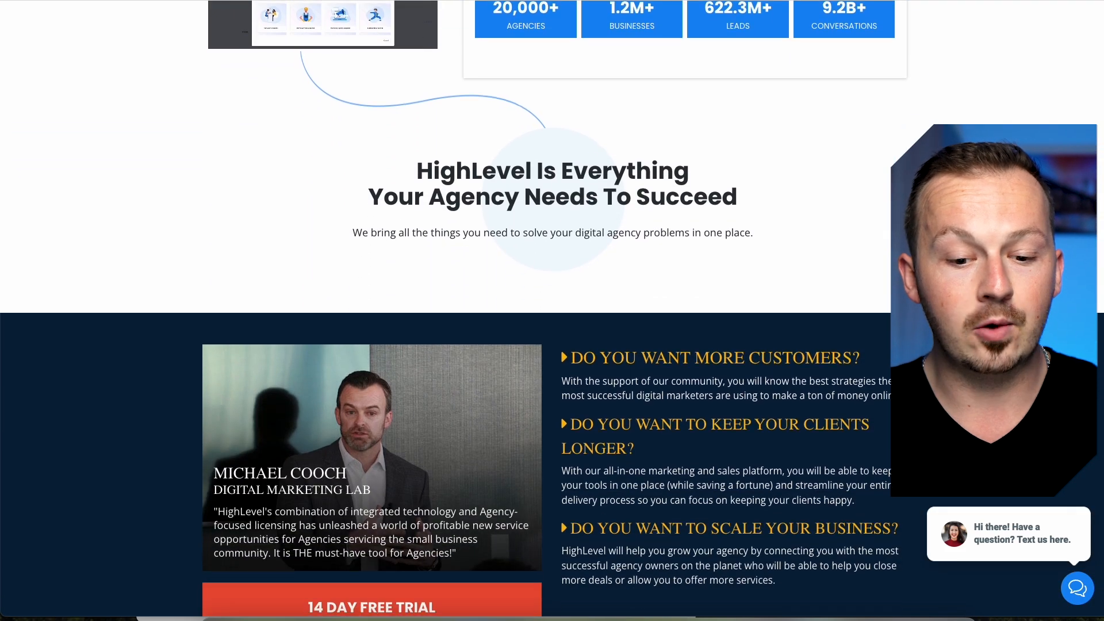
{"action": "scroll", "coordinate": [552, 310], "scroll_direction": "down", "scroll_amount": 3}
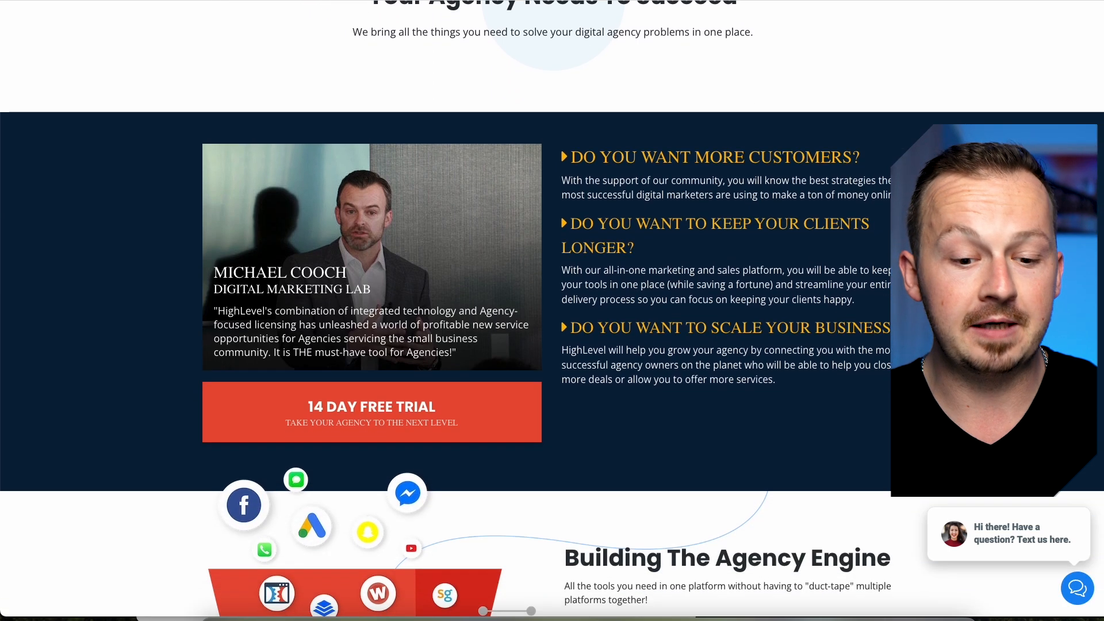
{"action": "scroll", "coordinate": [552, 311], "scroll_direction": "down", "scroll_amount": 5}
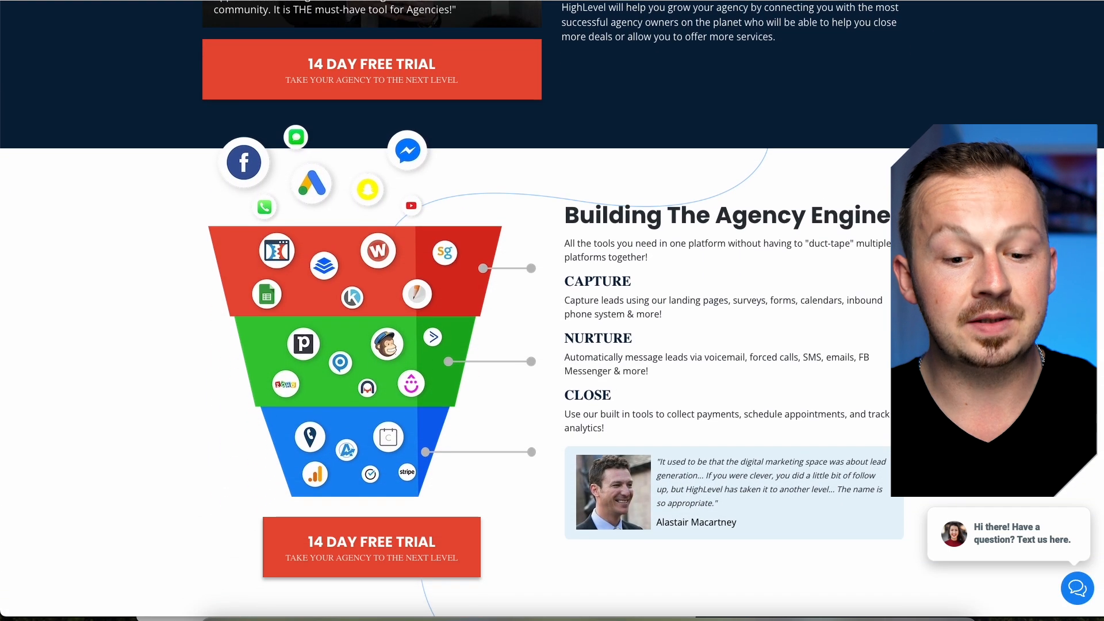
{"action": "scroll", "coordinate": [551, 311], "scroll_direction": "down", "scroll_amount": 1}
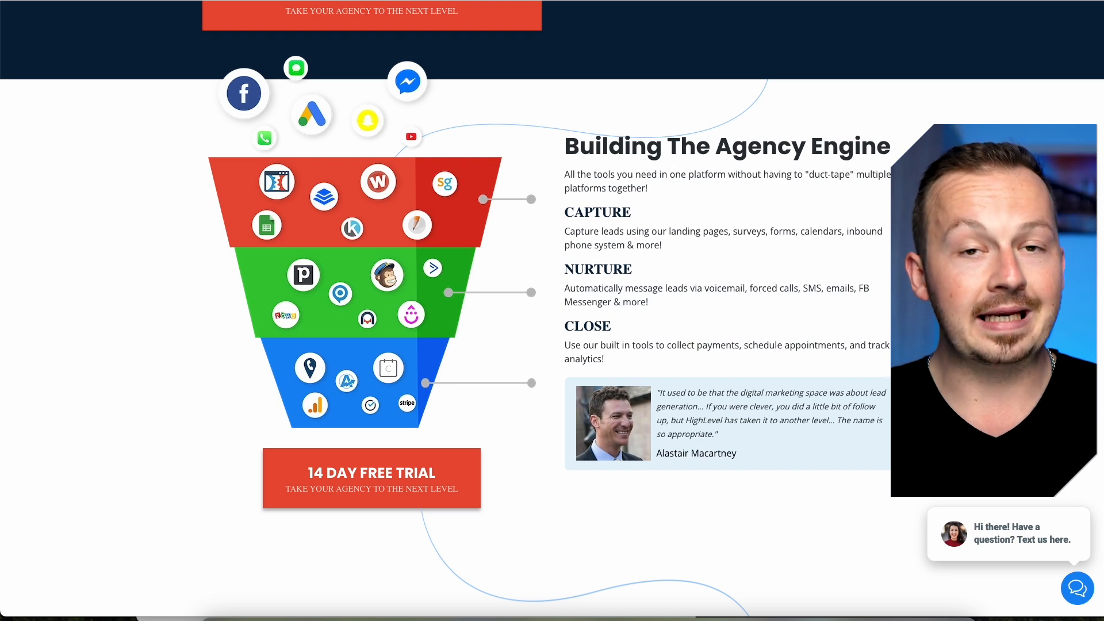
{"action": "scroll", "coordinate": [552, 310], "scroll_direction": "down", "scroll_amount": 1}
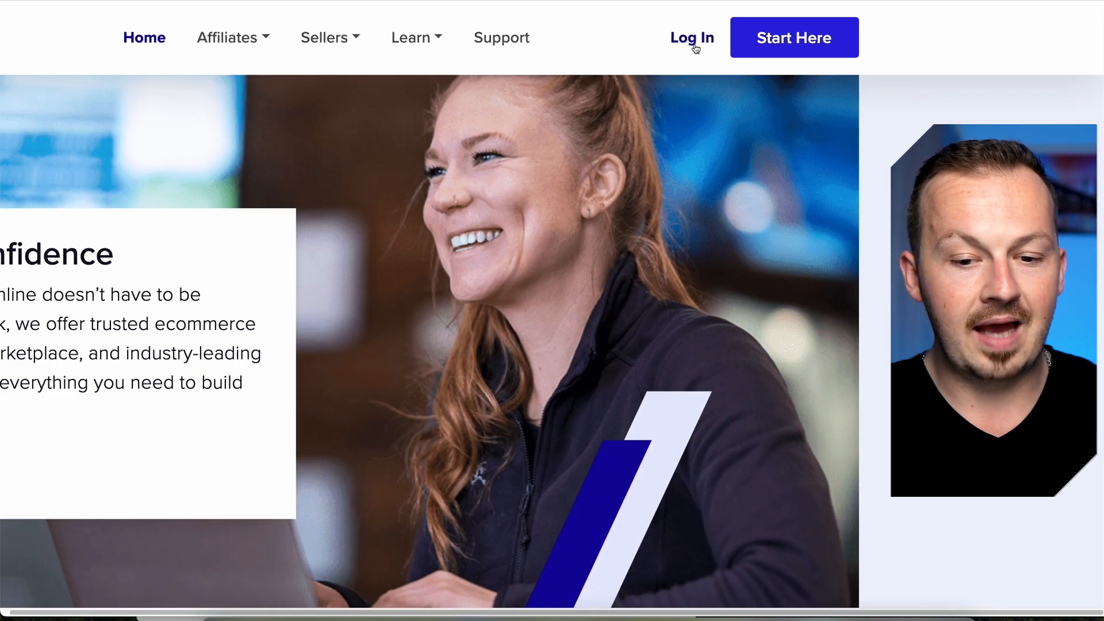
Go to the ClickBank marketplace and search its offers for "mobile"
{"action": "left_click", "coordinate": [645, 91]}
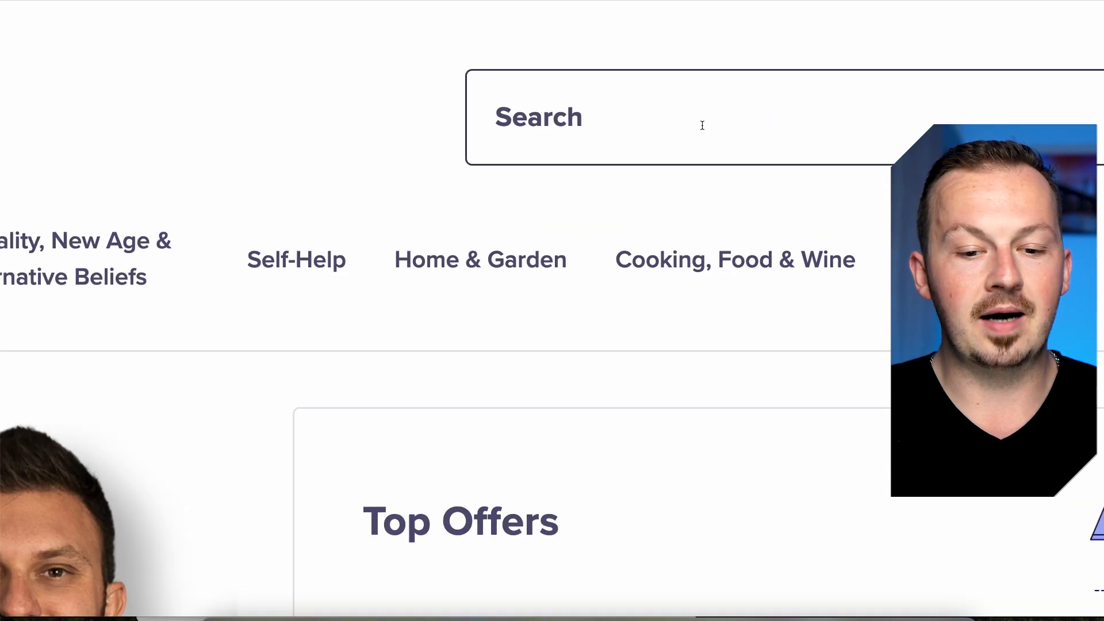
{"action": "left_click", "coordinate": [702, 125]}
{"action": "type", "text": "mobile"}
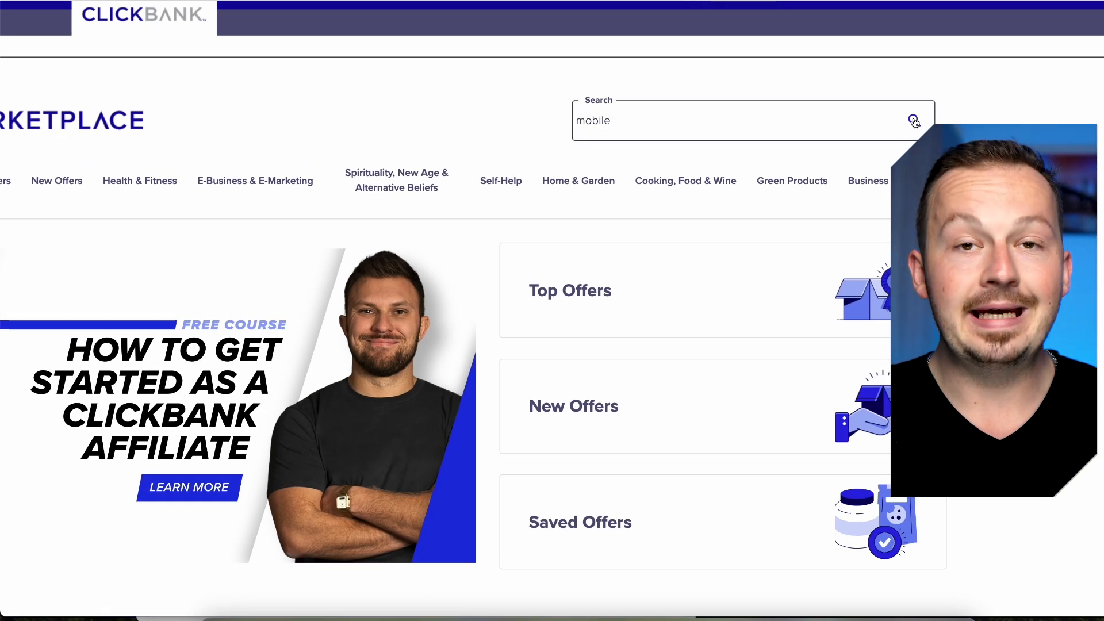
{"action": "left_click", "coordinate": [914, 121]}
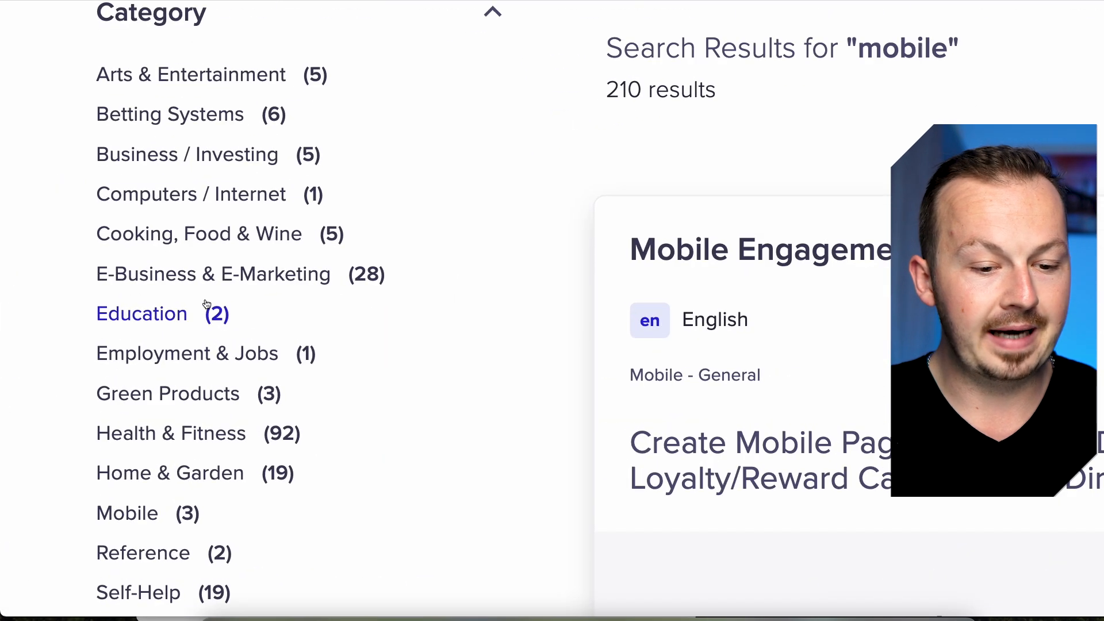
Narrow the search results to the E-Business & E-Marketing category and browse the listed offers
{"action": "left_click", "coordinate": [238, 275]}
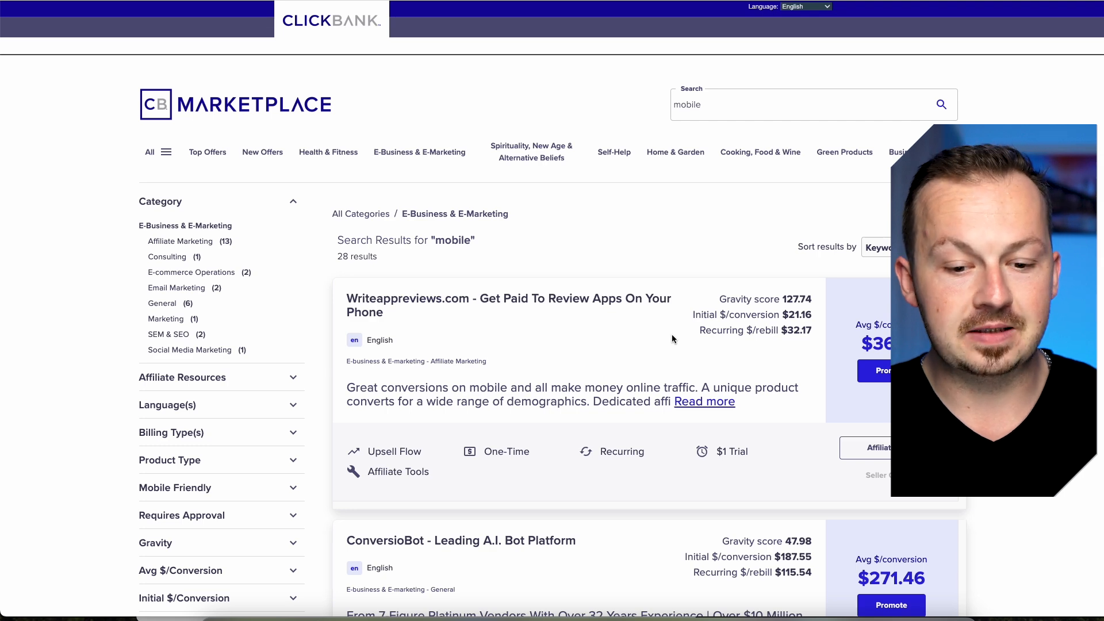
{"action": "scroll", "coordinate": [671, 337], "scroll_direction": "down", "scroll_amount": 3}
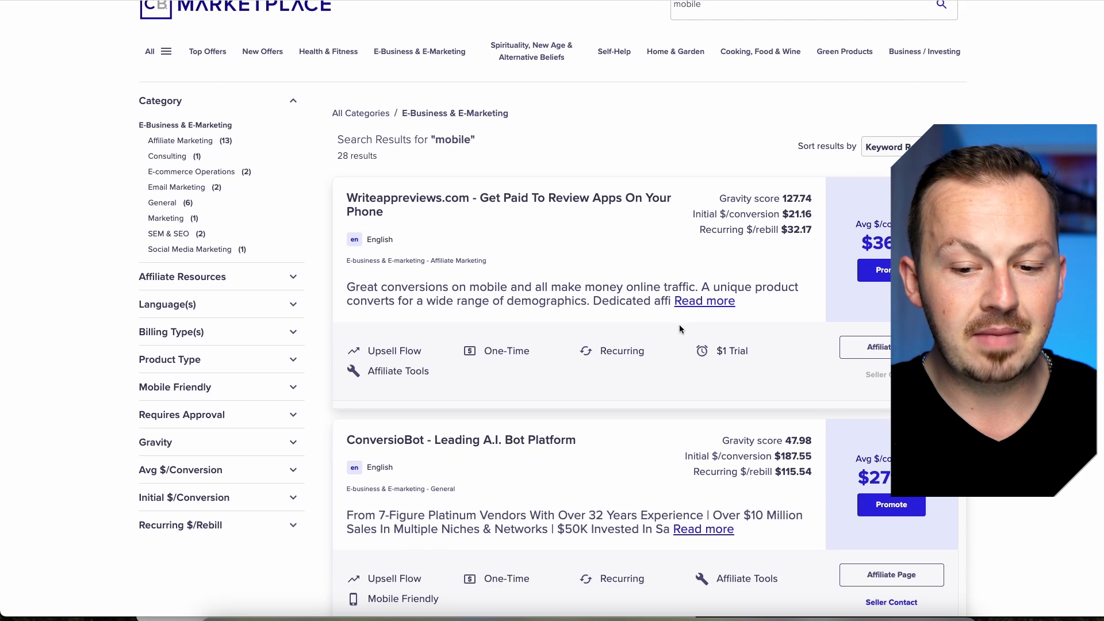
{"action": "scroll", "coordinate": [679, 328], "scroll_direction": "down", "scroll_amount": 5}
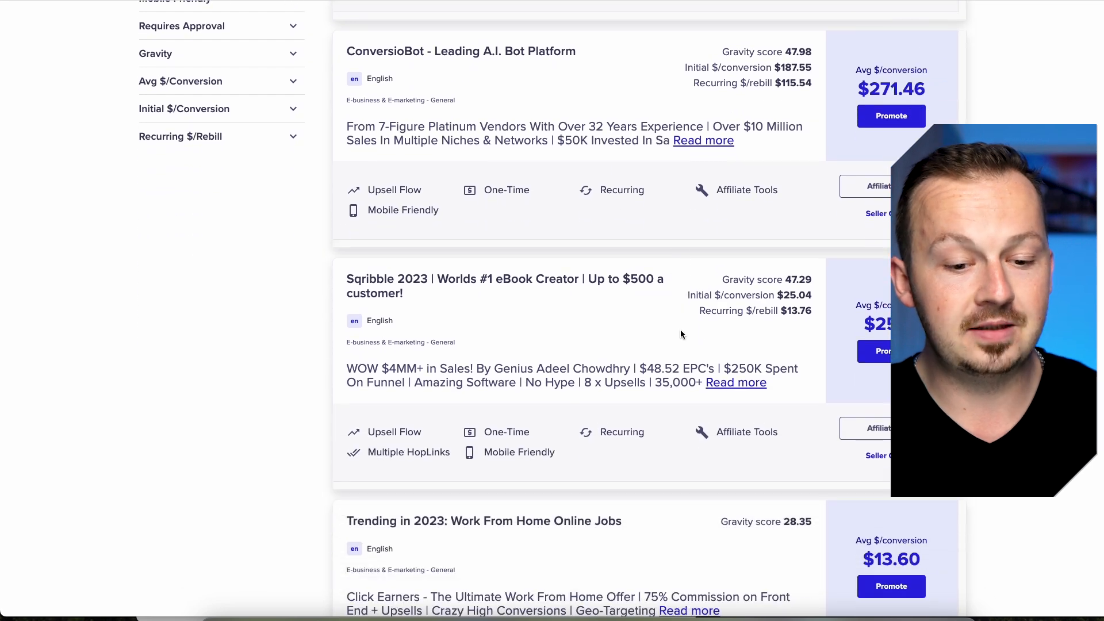
{"action": "scroll", "coordinate": [674, 326], "scroll_direction": "down", "scroll_amount": 6}
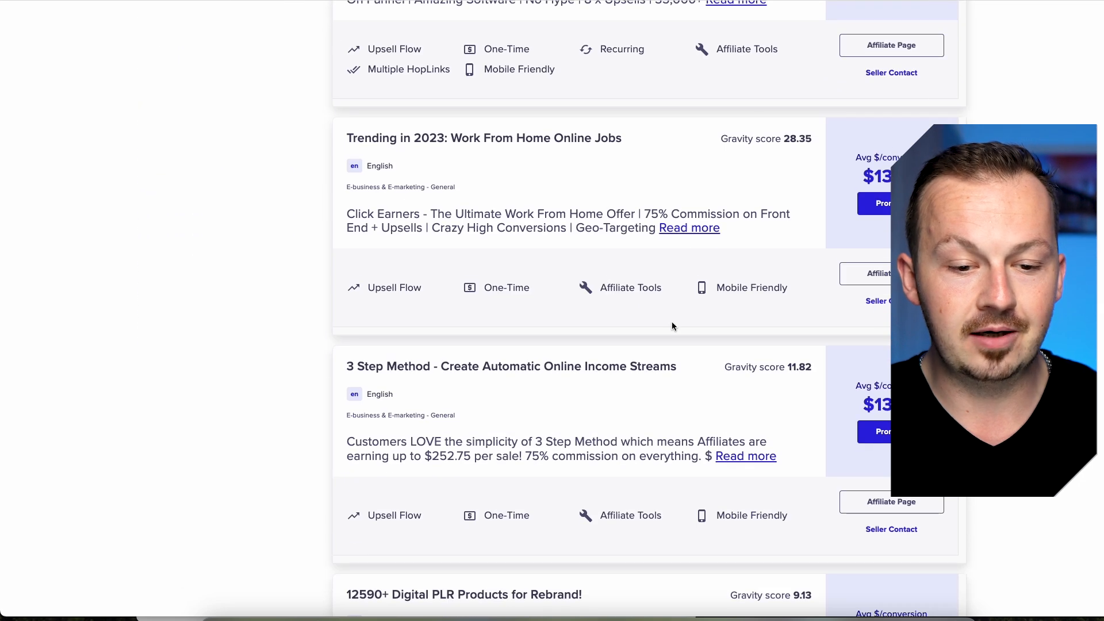
{"action": "scroll", "coordinate": [672, 314], "scroll_direction": "up", "scroll_amount": 15}
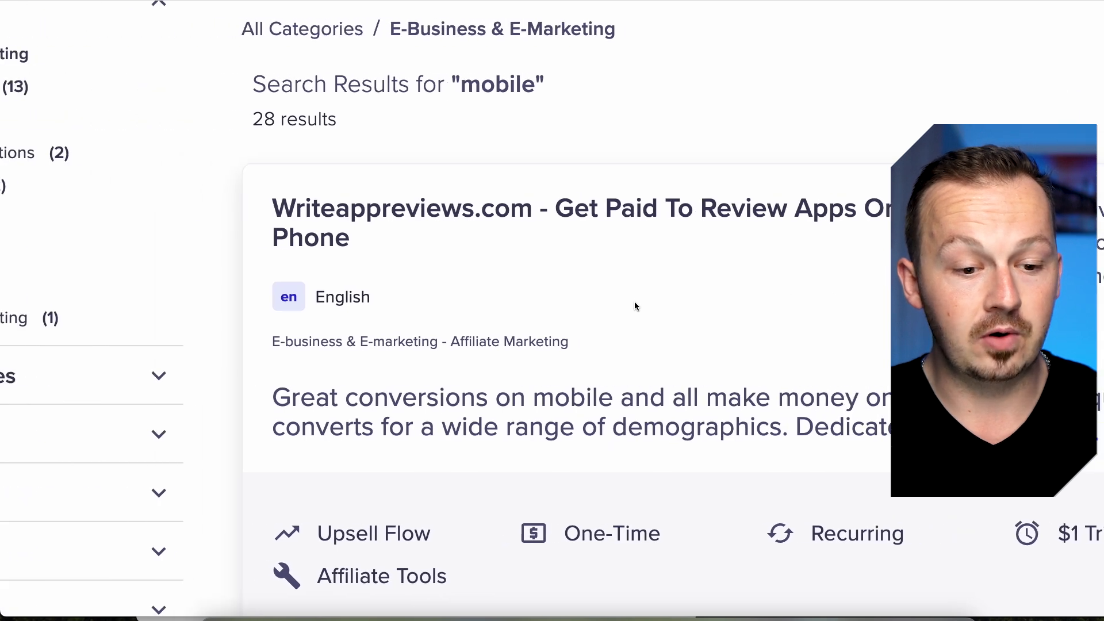
Examine the Writeappreviews.com offer's gravity score, average and initial commission per conversion, and recurring rebill figures
{"action": "scroll", "coordinate": [419, 178], "scroll_direction": "down", "scroll_amount": 1}
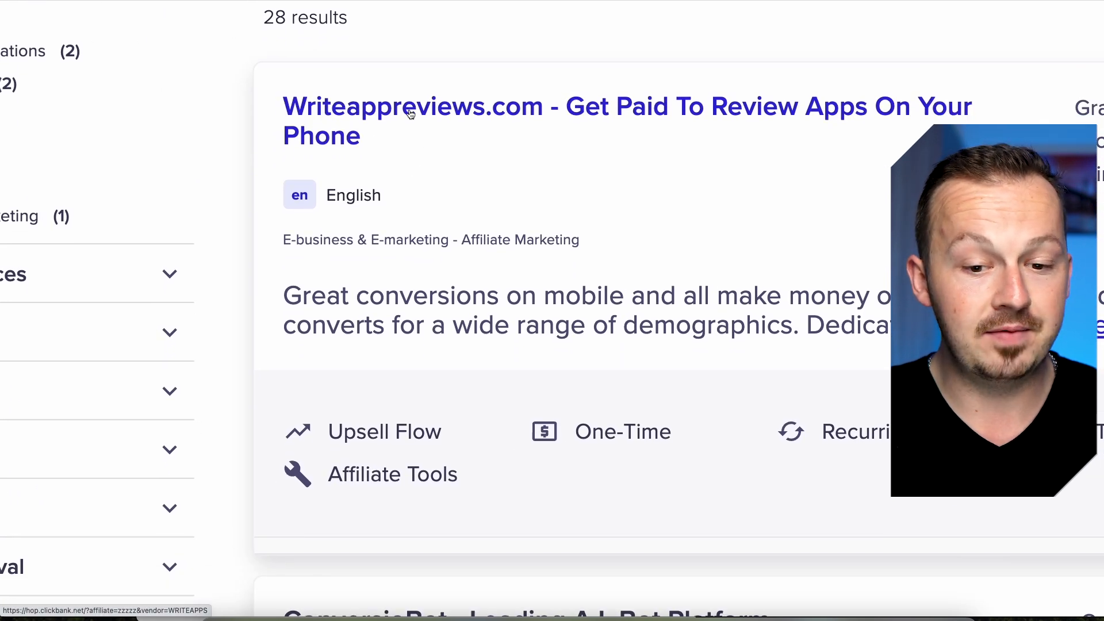
{"action": "scroll", "coordinate": [437, 112], "scroll_direction": "right", "scroll_amount": 10}
{"action": "mouse_move", "coordinate": [654, 94]}
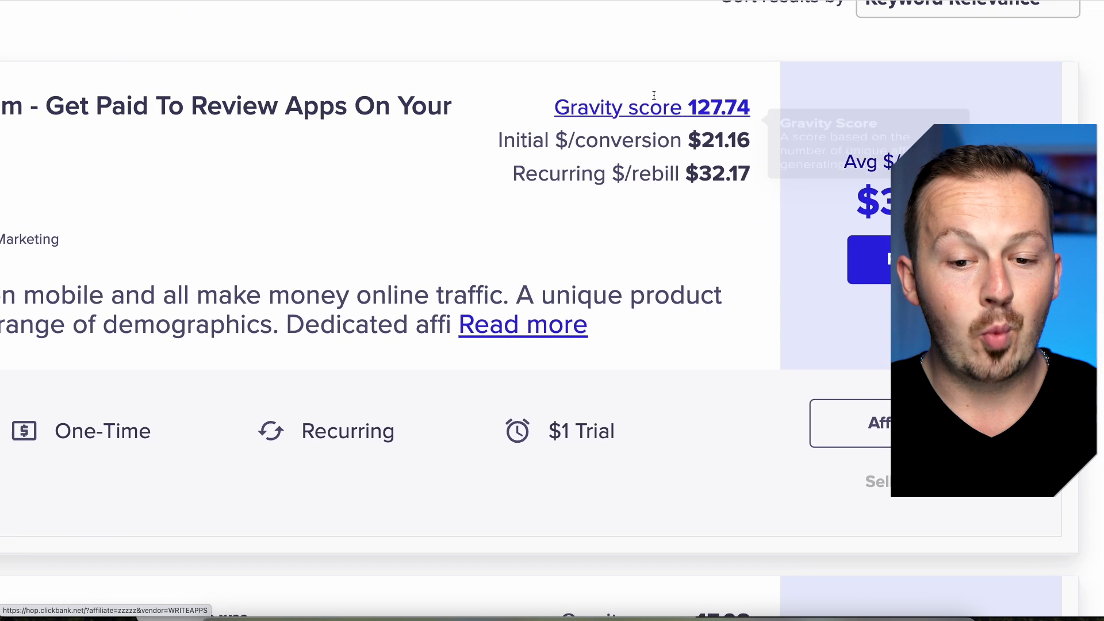
{"action": "scroll", "coordinate": [653, 95], "scroll_direction": "right", "scroll_amount": 4}
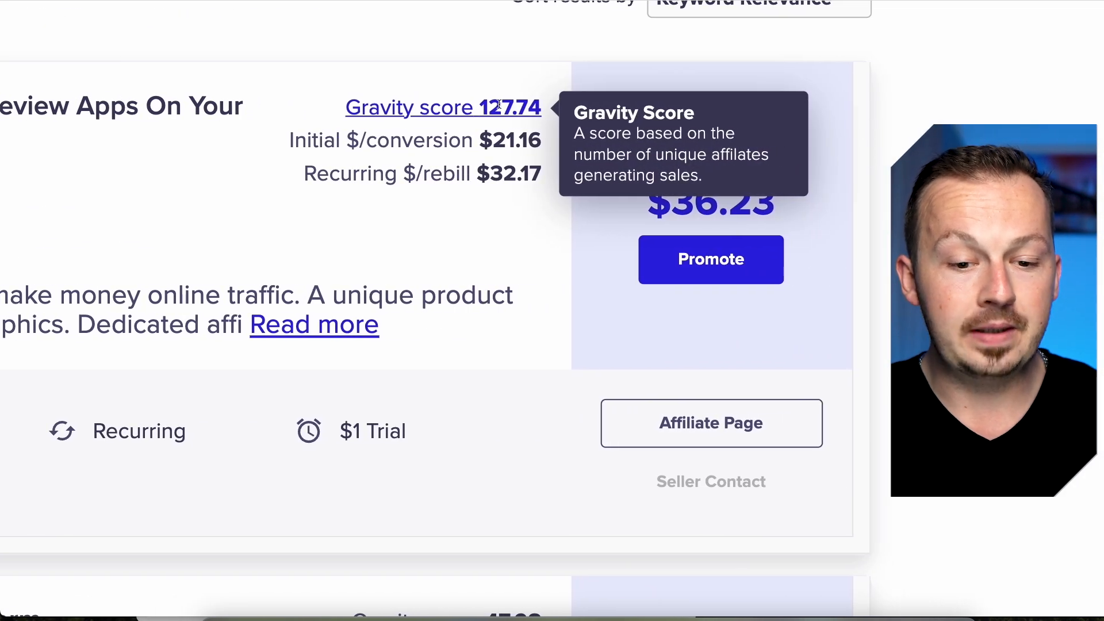
{"action": "scroll", "coordinate": [499, 105], "scroll_direction": "right", "scroll_amount": 1}
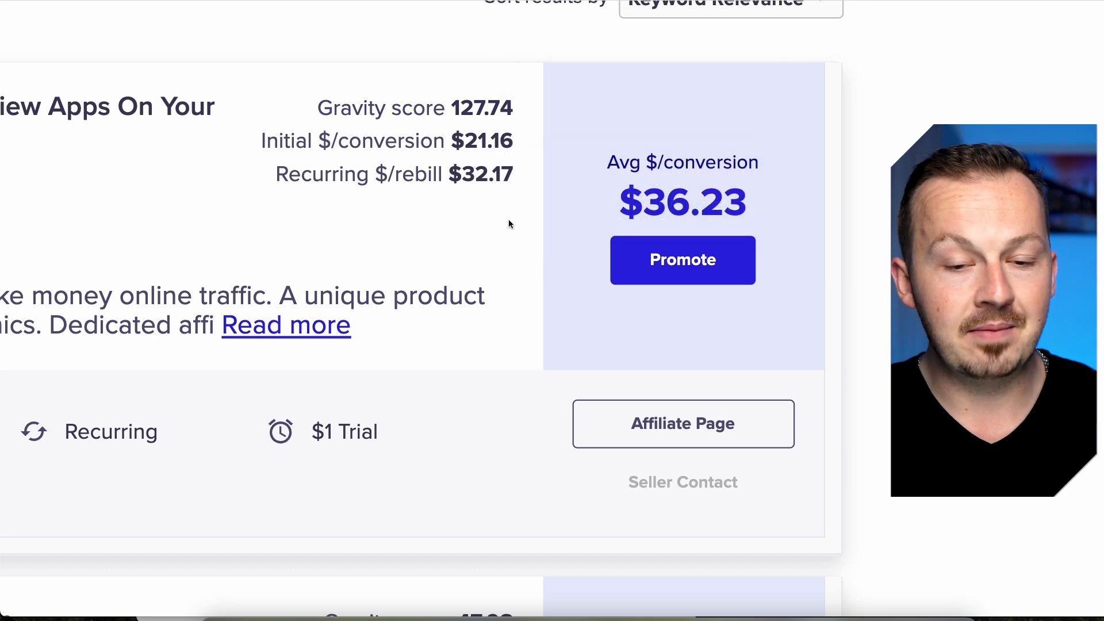
{"action": "scroll", "coordinate": [508, 220], "scroll_direction": "right", "scroll_amount": 1}
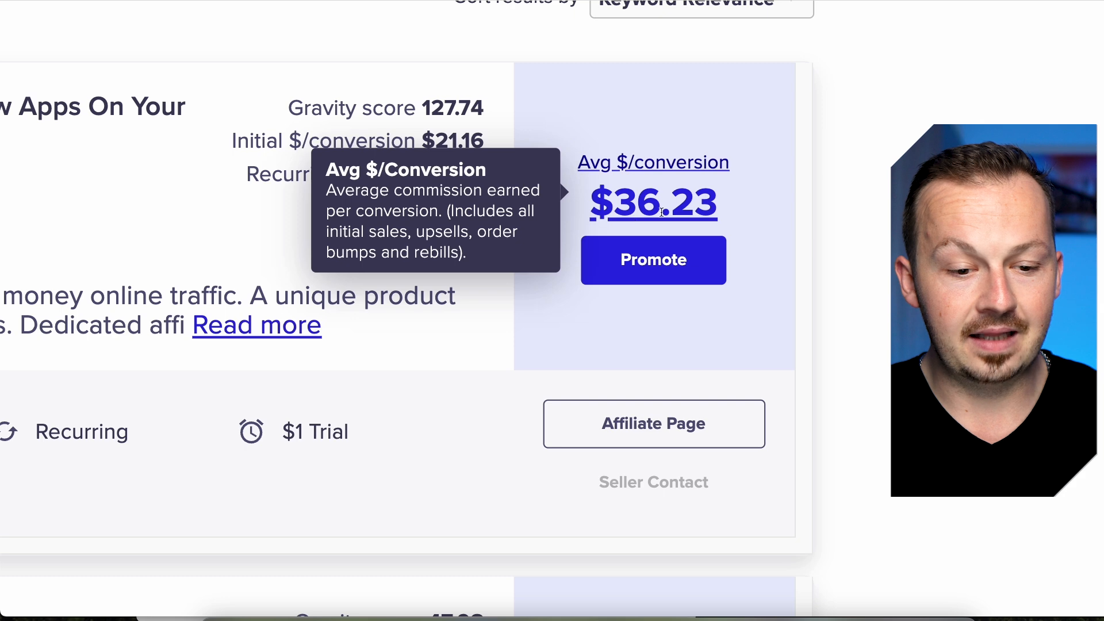
{"action": "scroll", "coordinate": [501, 219], "scroll_direction": "left", "scroll_amount": 4}
{"action": "mouse_move", "coordinate": [637, 140]}
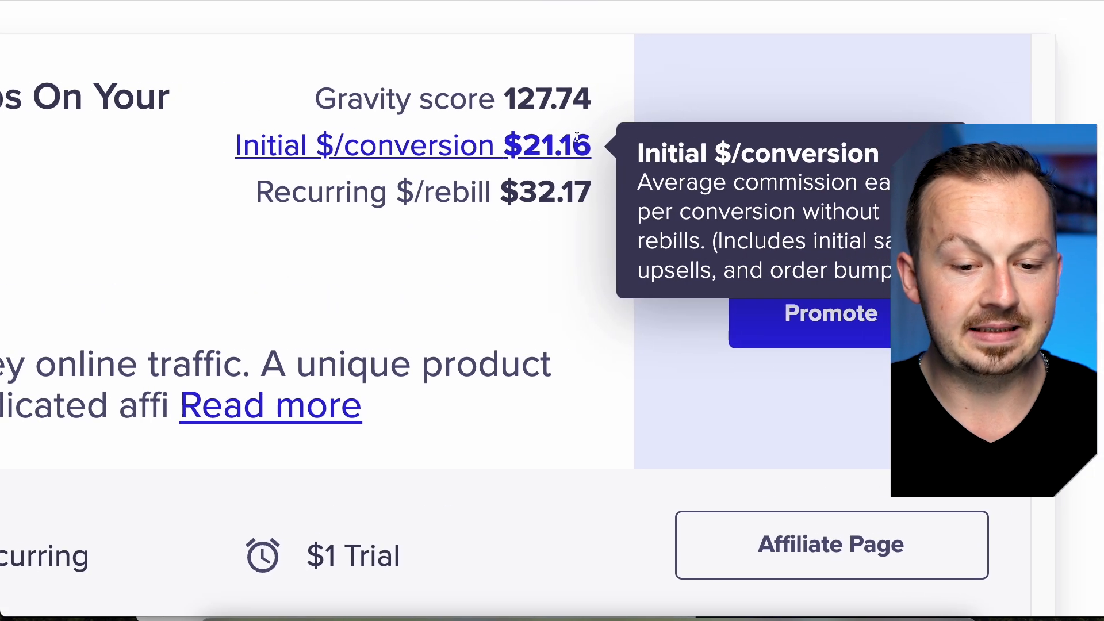
{"action": "mouse_move", "coordinate": [407, 196]}
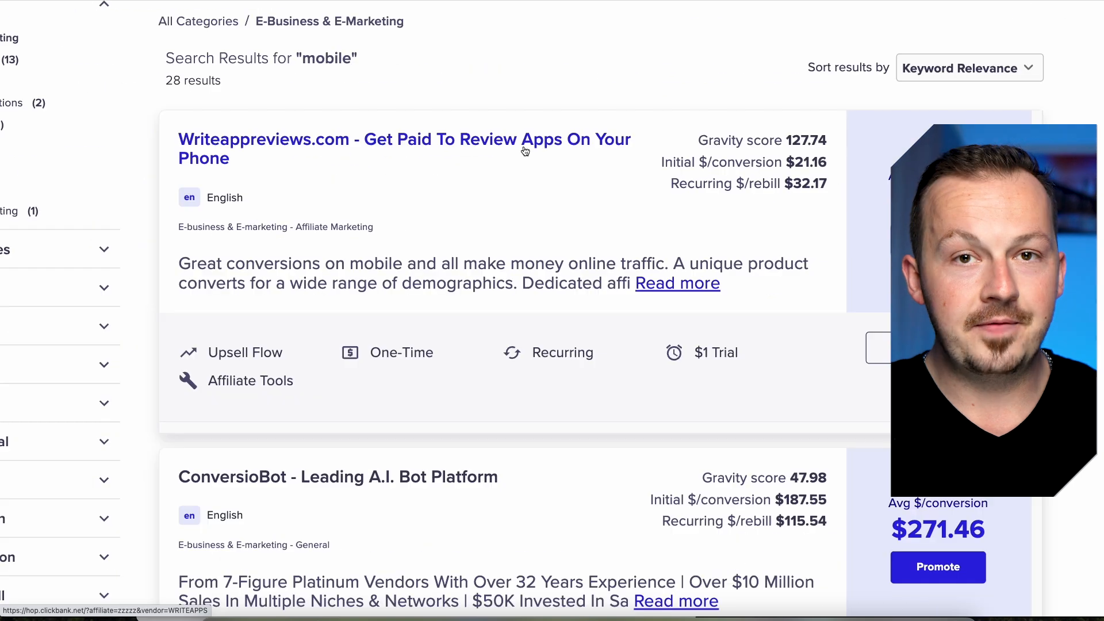
Open the Writeappreviews.com sales page and examine the hourly pay claim in its headline
{"action": "left_click", "coordinate": [524, 151]}
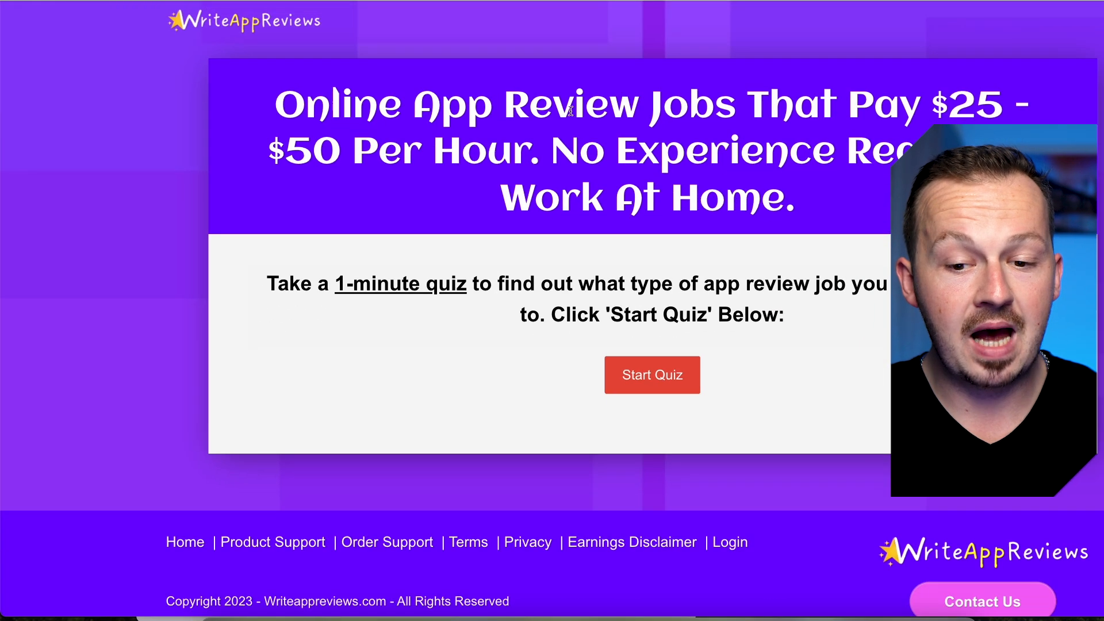
{"action": "double_click", "coordinate": [895, 106]}
{"action": "left_click", "coordinate": [322, 173]}
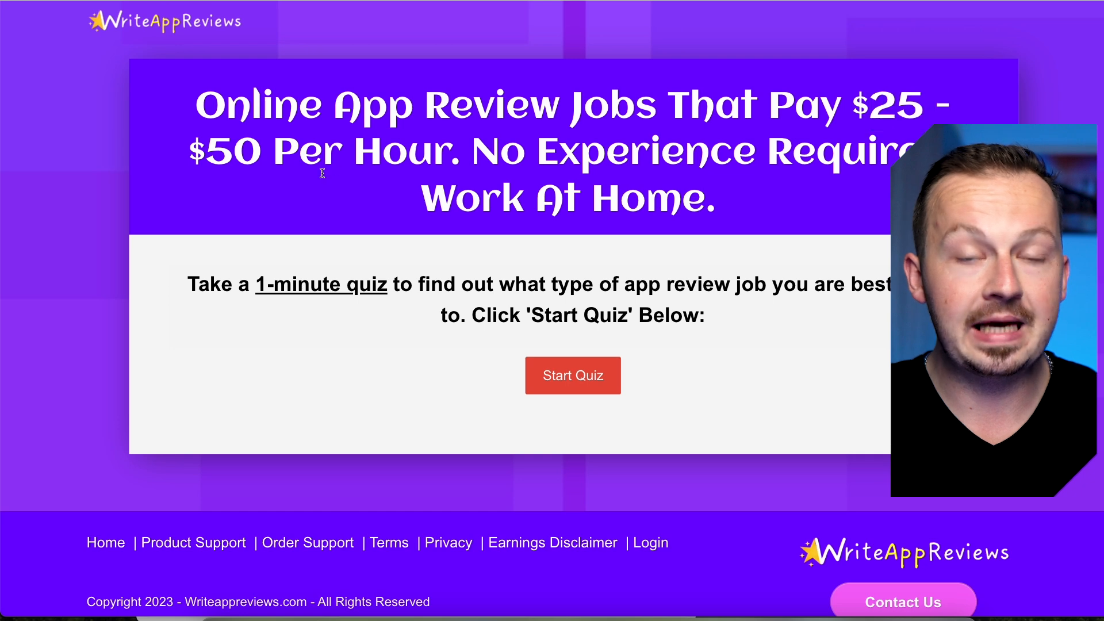
{"action": "left_click_drag", "start_coordinate": [829, 104], "coordinate": [924, 106]}
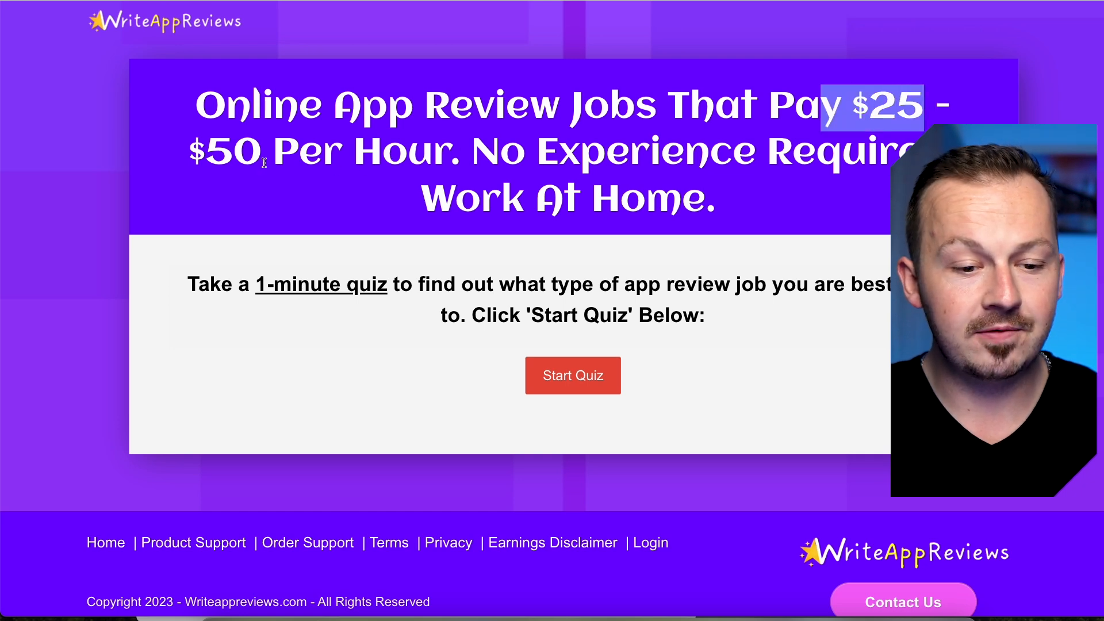
{"action": "left_click", "coordinate": [317, 152]}
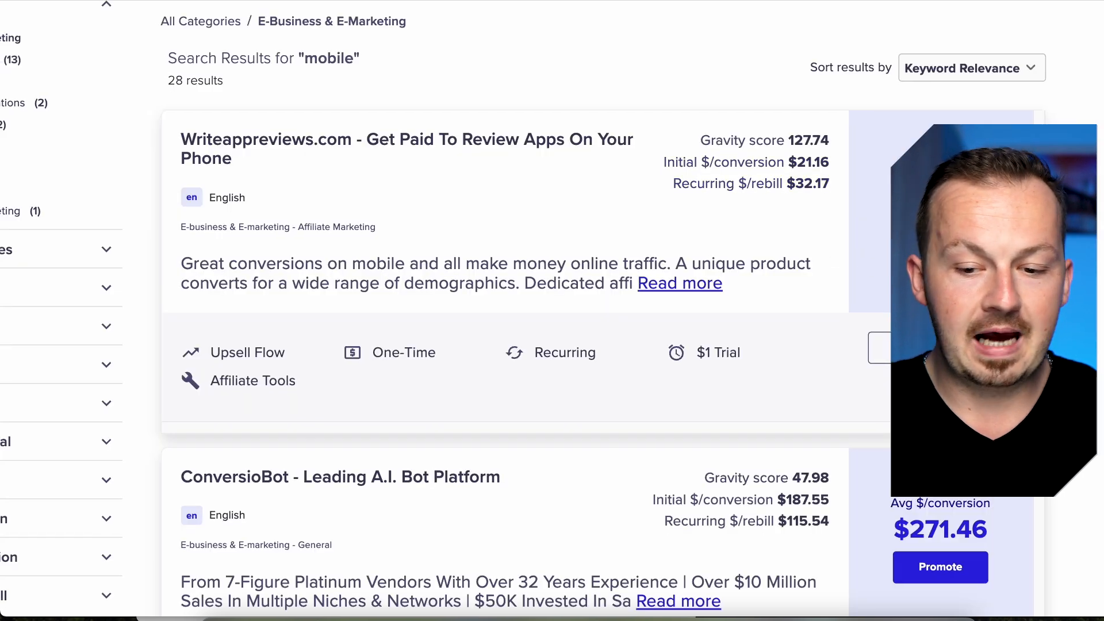
Create a HopLink for the Writeappreviews.com offer using the affiliate's account nickname, without a tracking ID
{"action": "left_click", "coordinate": [924, 240]}
{"action": "left_click", "coordinate": [263, 198]}
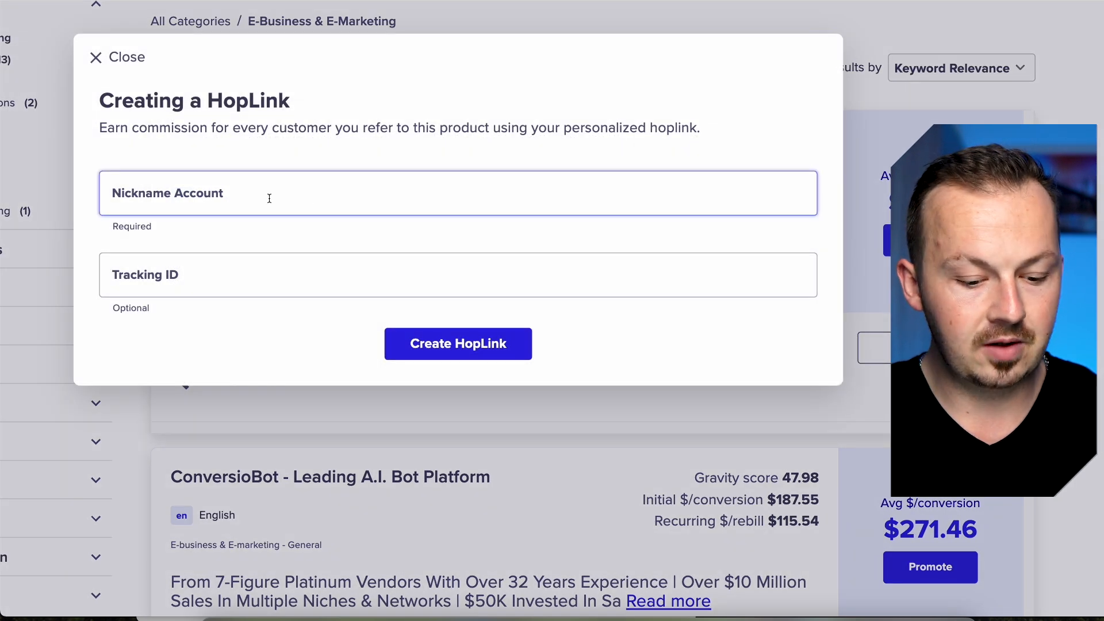
{"action": "type", "text": "acaddwell"}
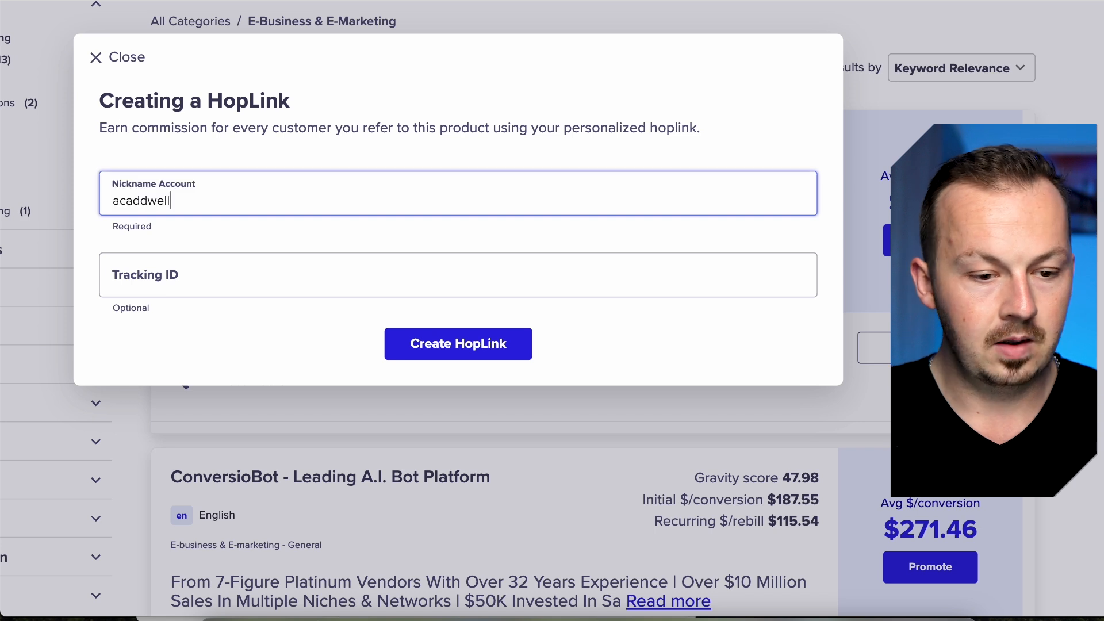
{"action": "left_click", "coordinate": [274, 227]}
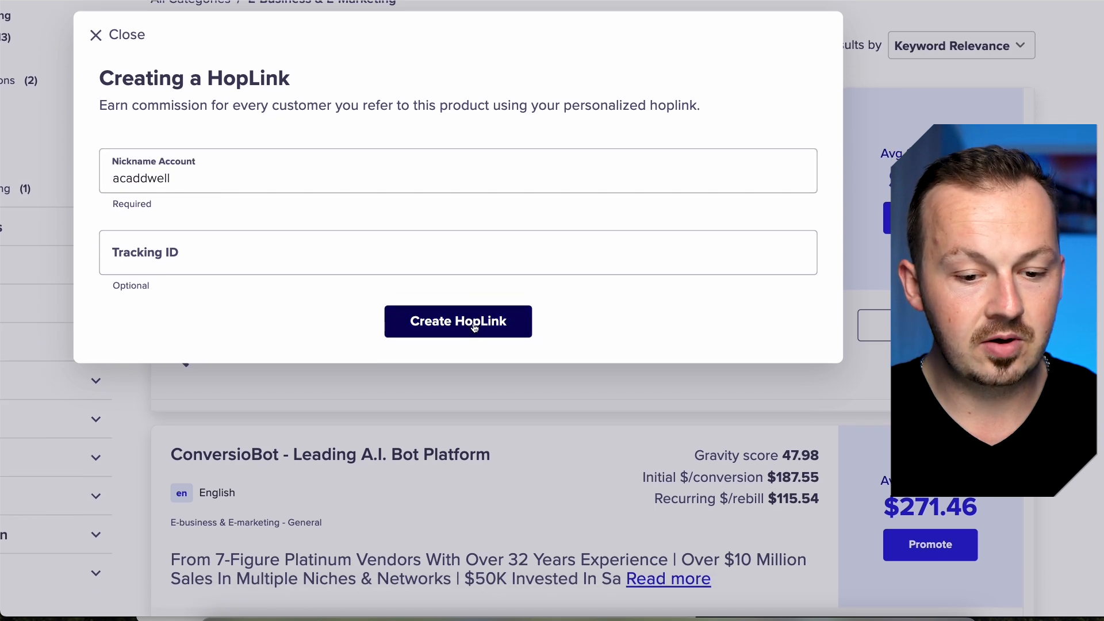
{"action": "left_click", "coordinate": [470, 323]}
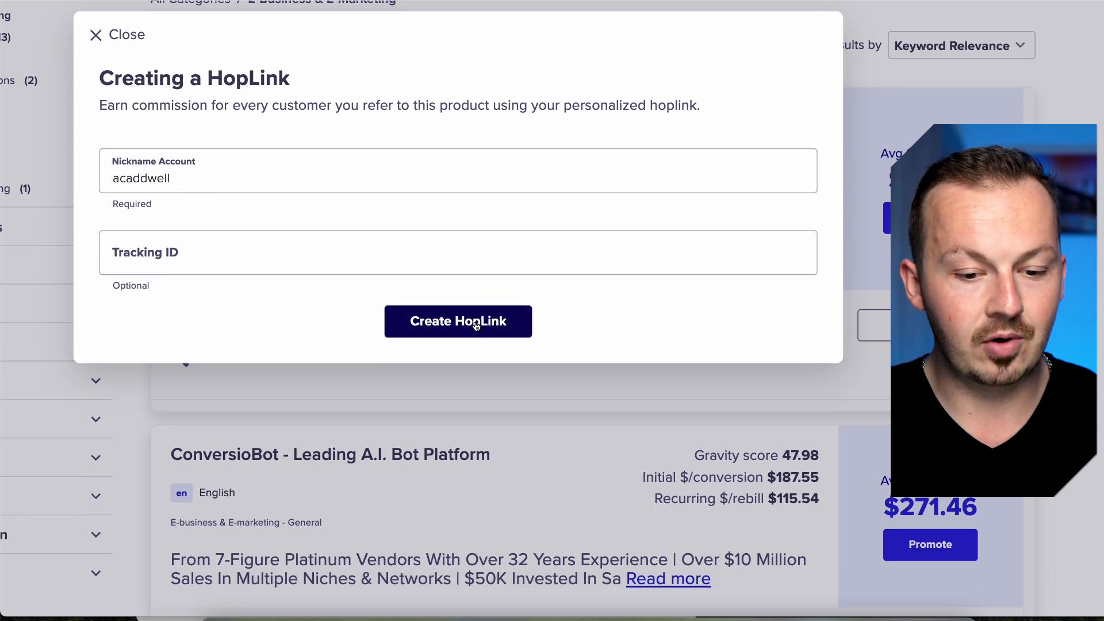
Copy the encrypted HopLink generated for the Writeappreviews.com offer
{"action": "left_click", "coordinate": [770, 353]}
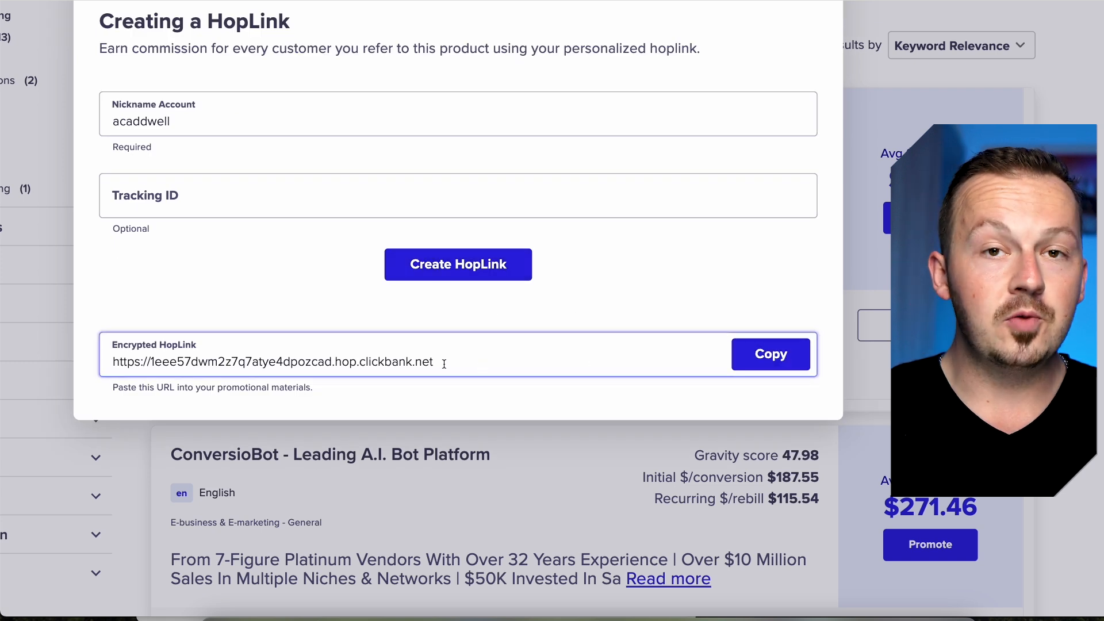
{"action": "left_click", "coordinate": [770, 353]}
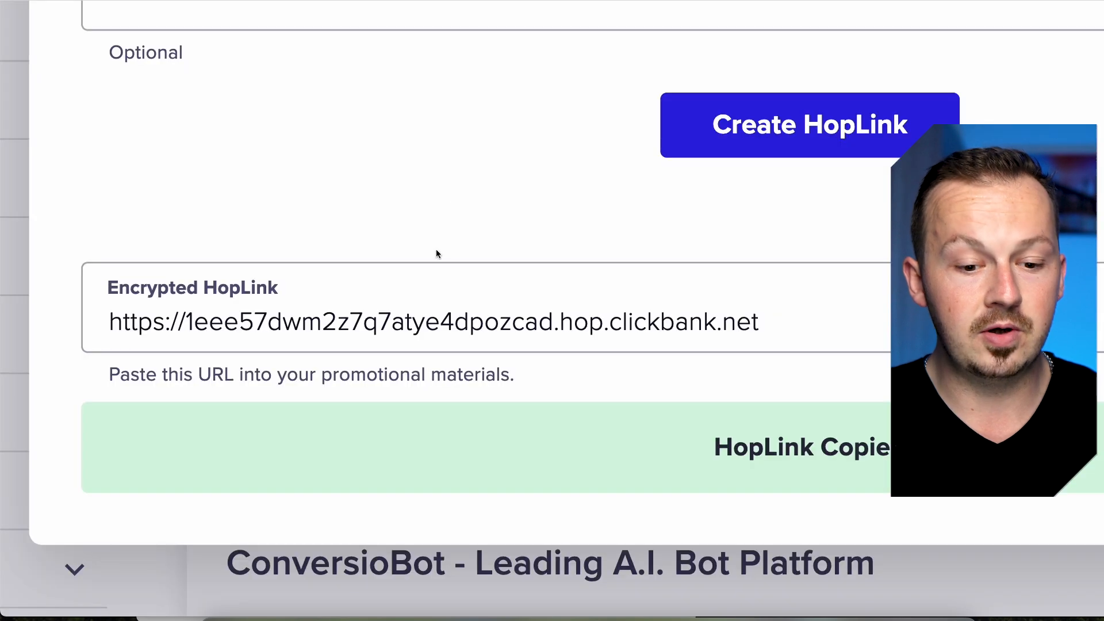
{"action": "scroll", "coordinate": [703, 114], "scroll_direction": "down", "scroll_amount": 5}
{"action": "scroll", "coordinate": [798, 340], "scroll_direction": "right", "scroll_amount": 5}
{"action": "left_click", "coordinate": [857, 430]}
{"action": "scroll", "coordinate": [821, 209], "scroll_direction": "up", "scroll_amount": 5}
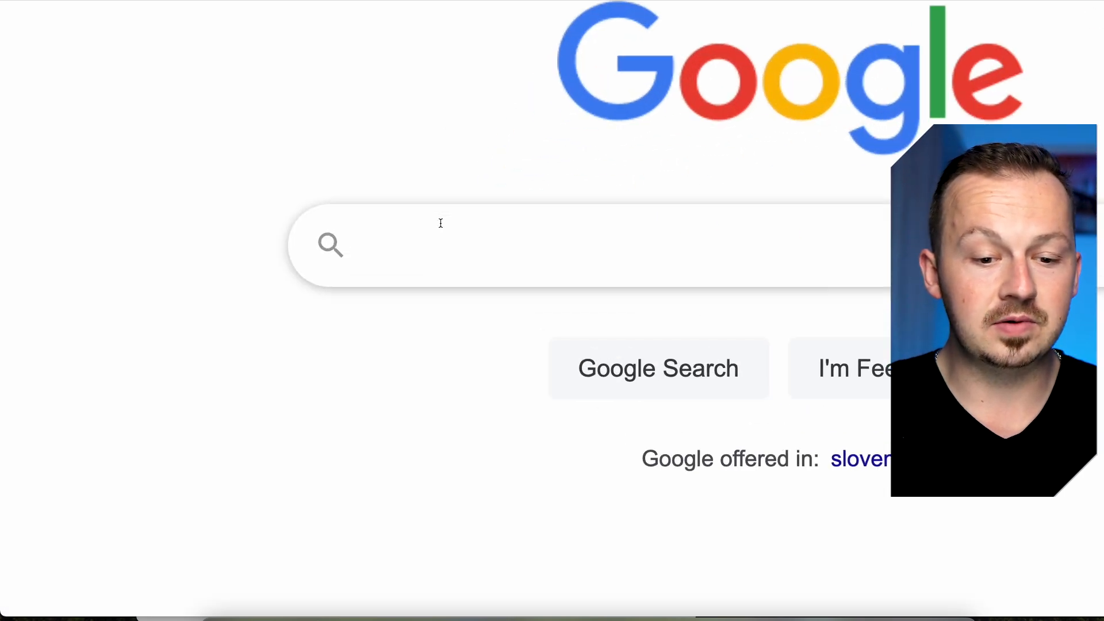
Search Google for "instagram"
{"action": "type", "text": "instagram"}
{"action": "key", "text": "Return"}
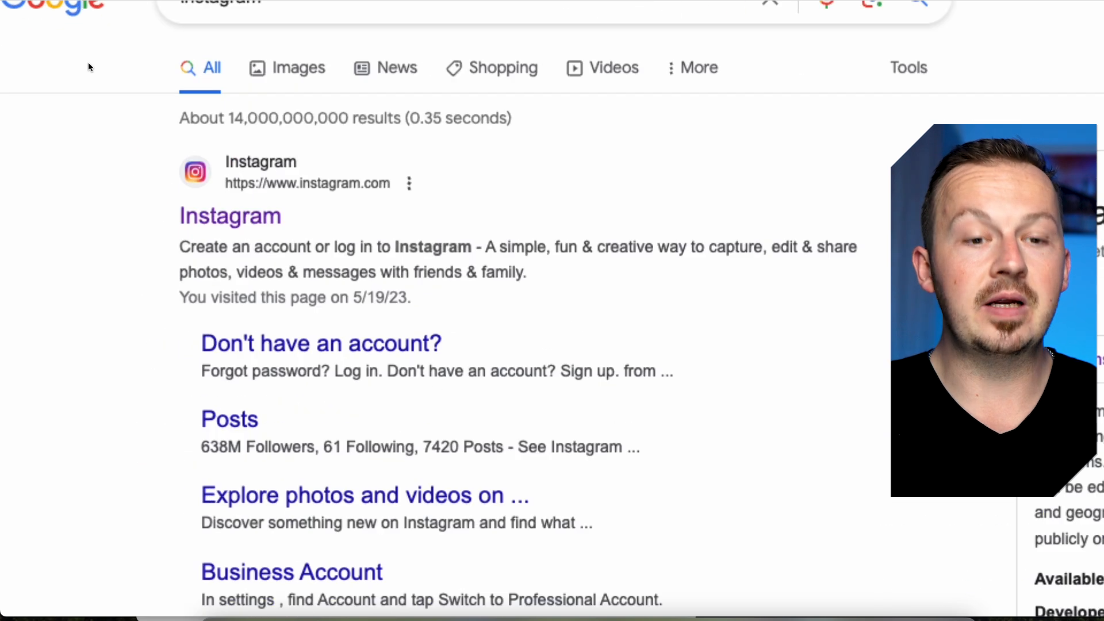
Open the official Instagram website from the search results and go from the profile to the home feed
{"action": "scroll", "coordinate": [242, 190], "scroll_direction": "down", "scroll_amount": 2}
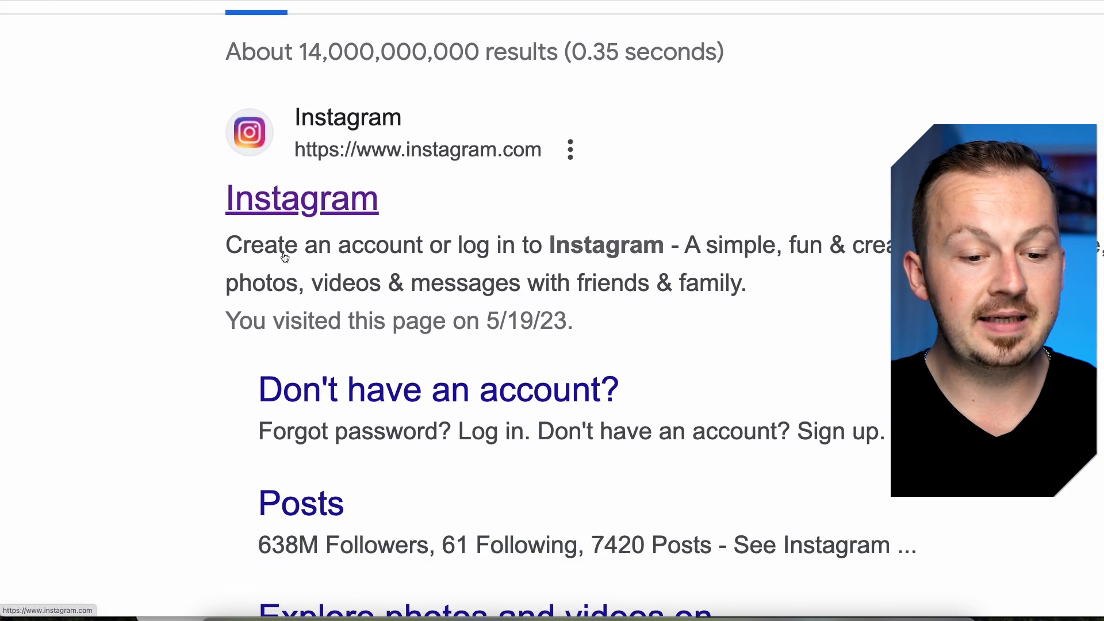
{"action": "left_click", "coordinate": [322, 209]}
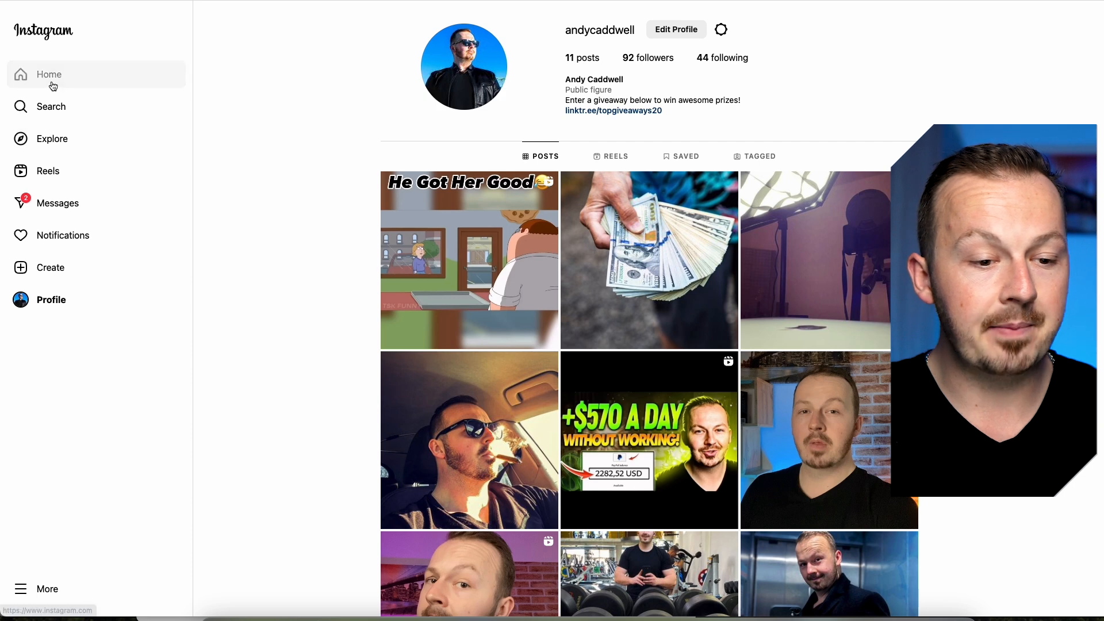
{"action": "left_click", "coordinate": [51, 77]}
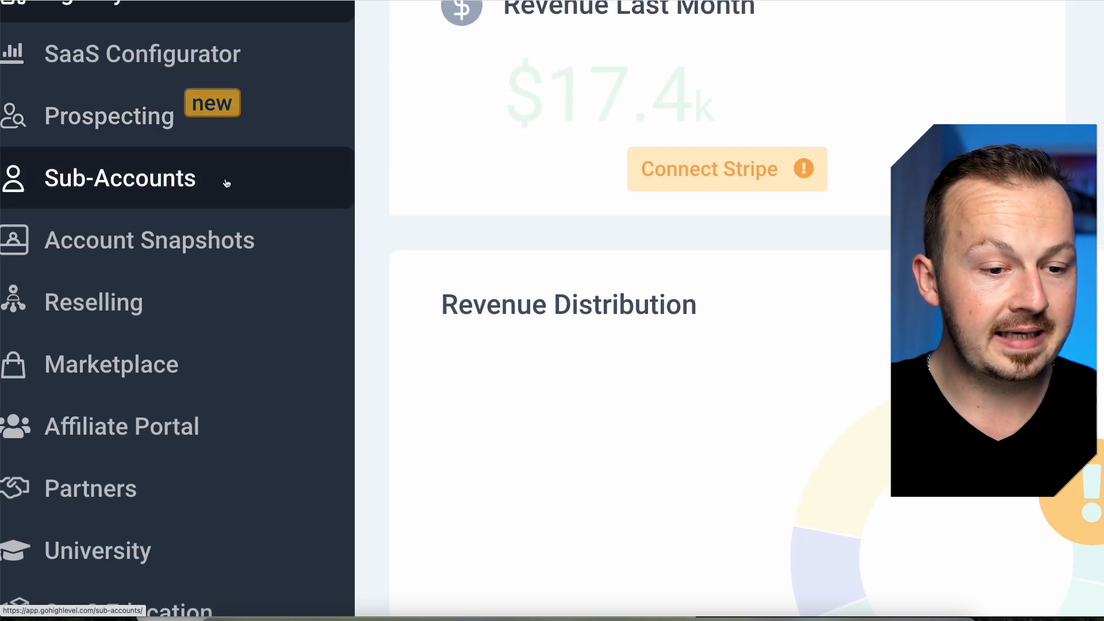
Switch to HighLevel, open the agency's sub-accounts list and start creating a new sub-account
{"action": "scroll", "coordinate": [274, 212], "scroll_direction": "up", "scroll_amount": 2}
{"action": "scroll", "coordinate": [241, 236], "scroll_direction": "down", "scroll_amount": 1}
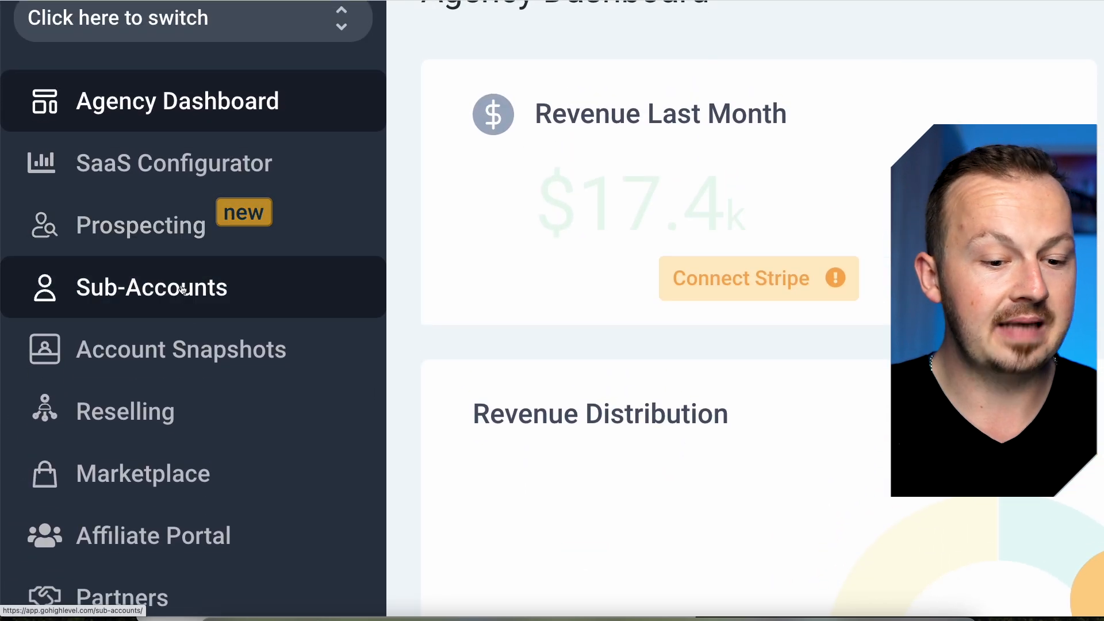
{"action": "left_click", "coordinate": [184, 291]}
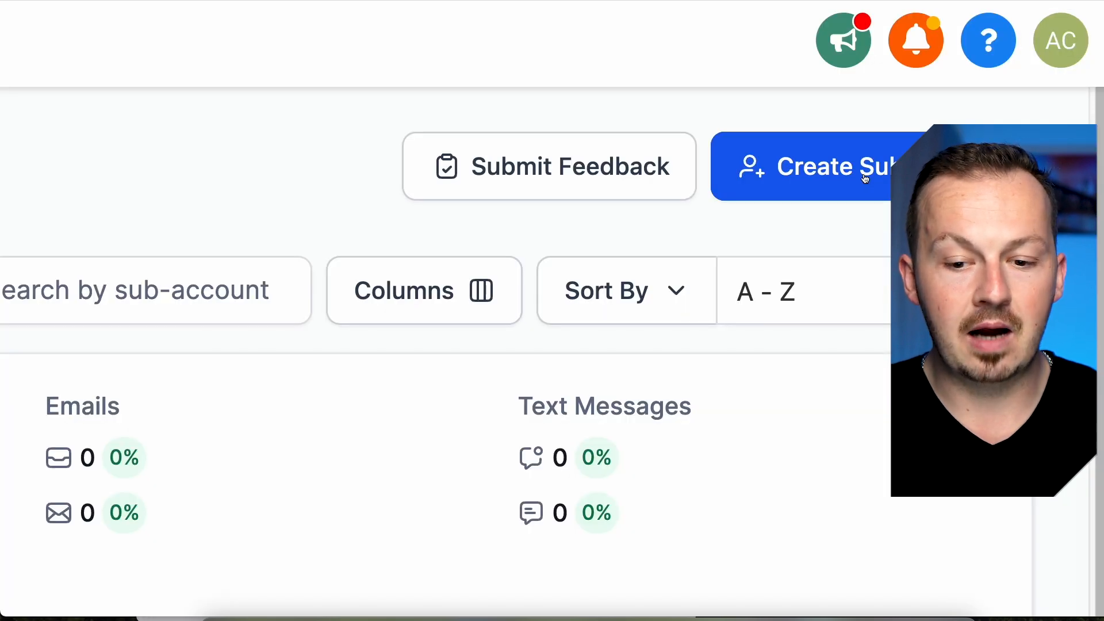
{"action": "left_click", "coordinate": [866, 179]}
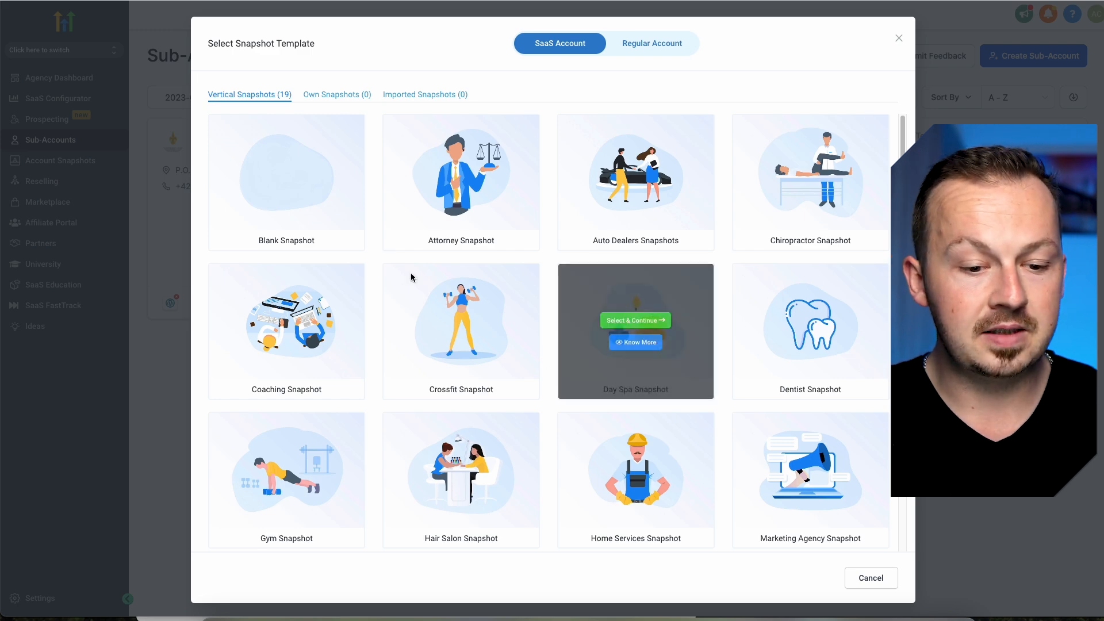
Examine the vertical snapshot templates offered for a SaaS sub-account, from Blank Snapshot through the industry-specific ones
{"action": "mouse_move", "coordinate": [282, 189]}
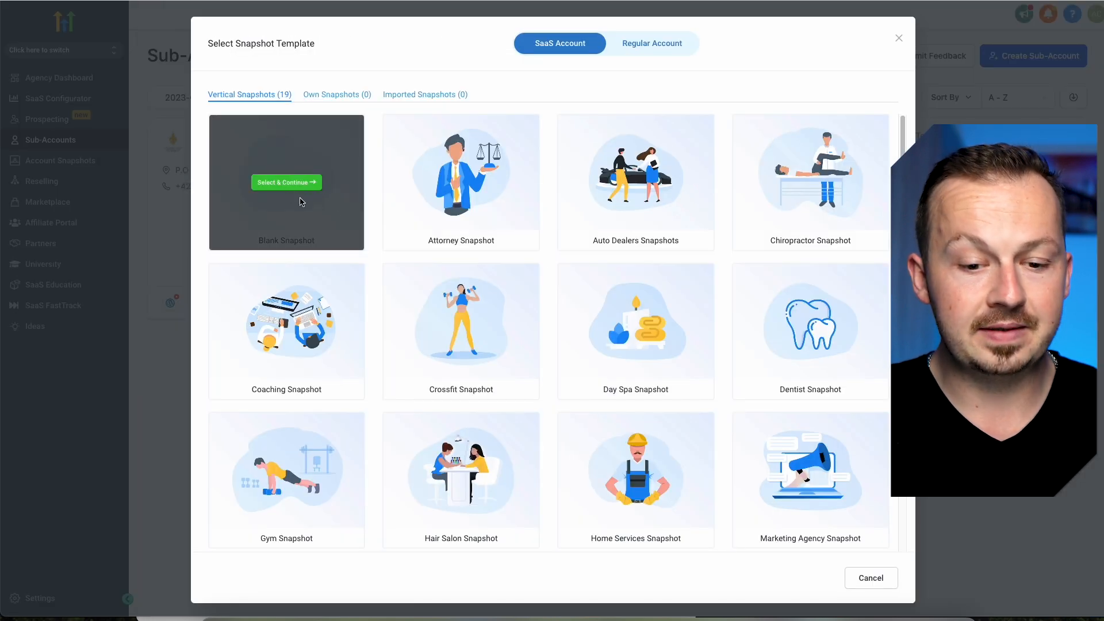
{"action": "mouse_move", "coordinate": [537, 210]}
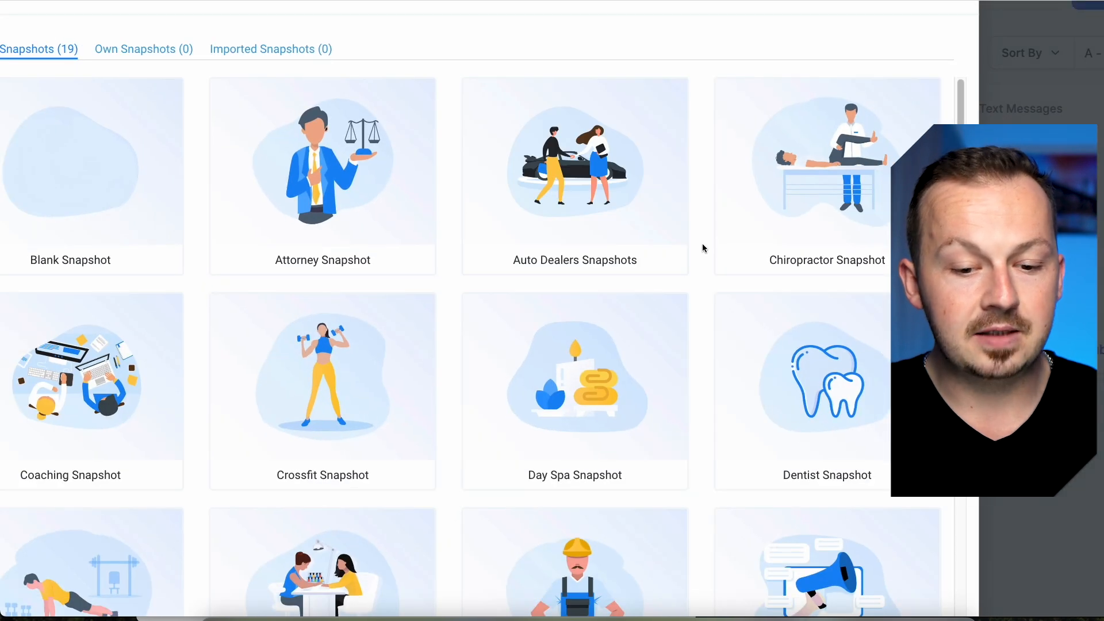
{"action": "scroll", "coordinate": [703, 247], "scroll_direction": "down", "scroll_amount": 1}
{"action": "scroll", "coordinate": [702, 239], "scroll_direction": "up", "scroll_amount": 1}
{"action": "mouse_move", "coordinate": [785, 200]}
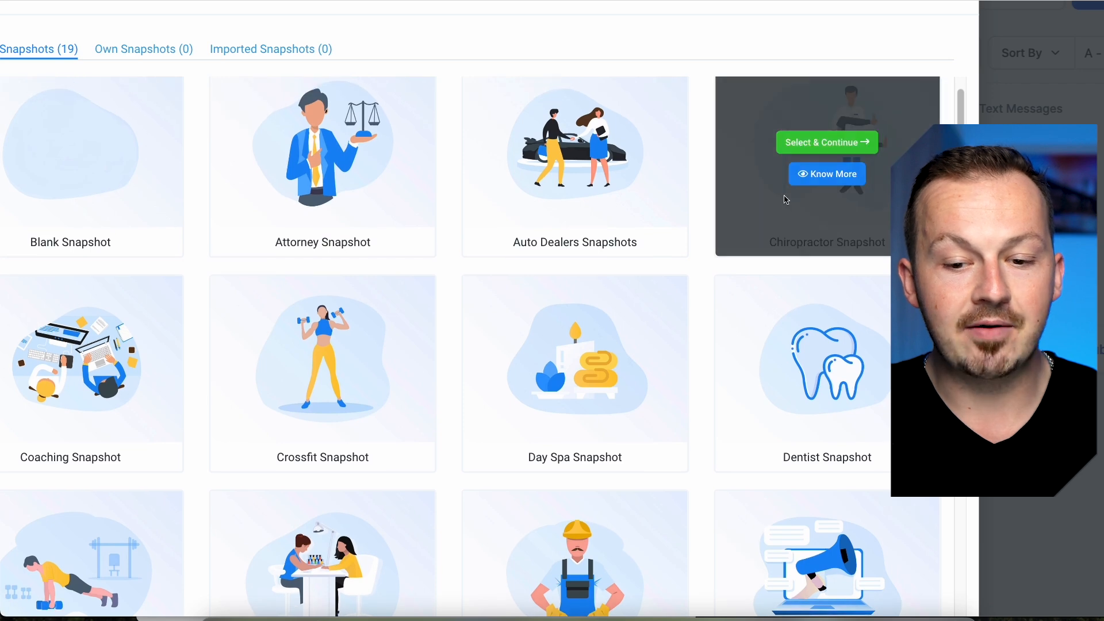
{"action": "scroll", "coordinate": [782, 219], "scroll_direction": "up", "scroll_amount": 1}
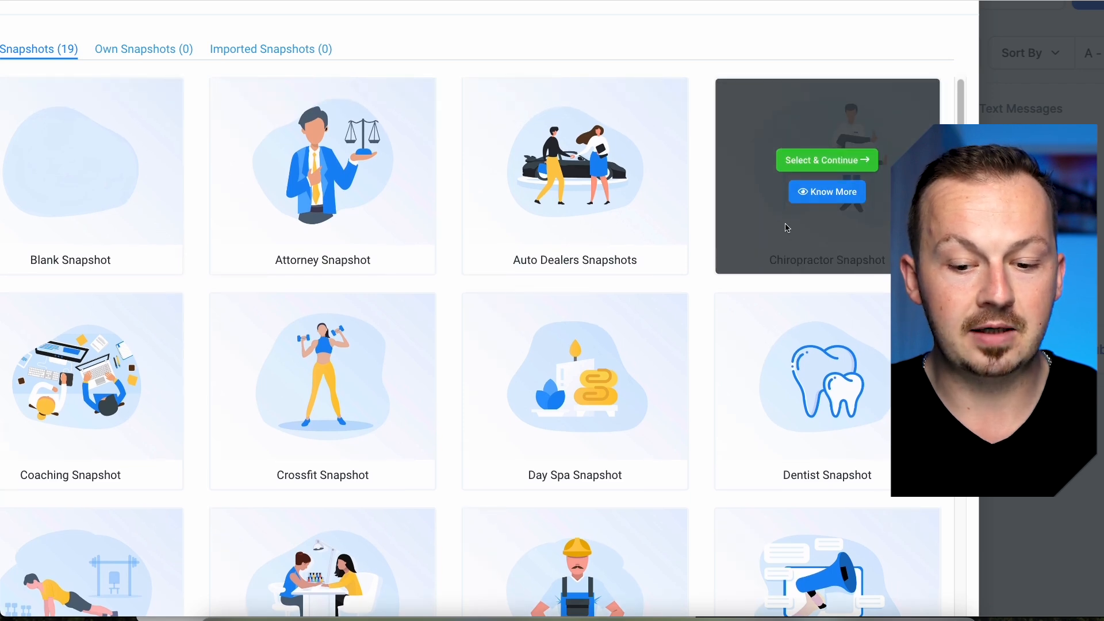
{"action": "scroll", "coordinate": [789, 222], "scroll_direction": "down", "scroll_amount": 4}
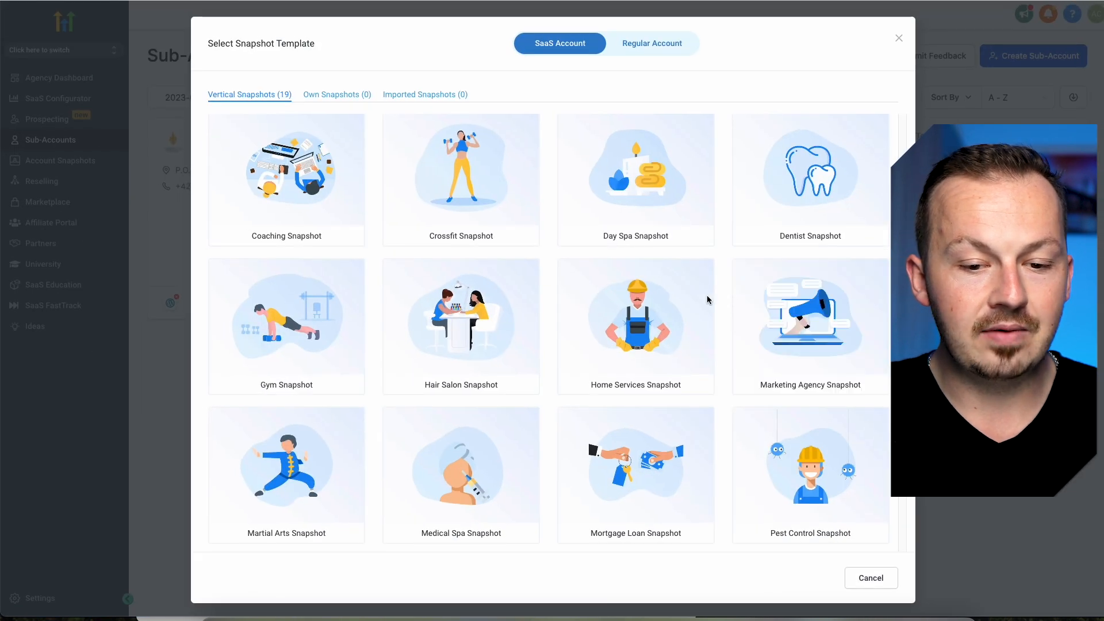
{"action": "mouse_move", "coordinate": [819, 343]}
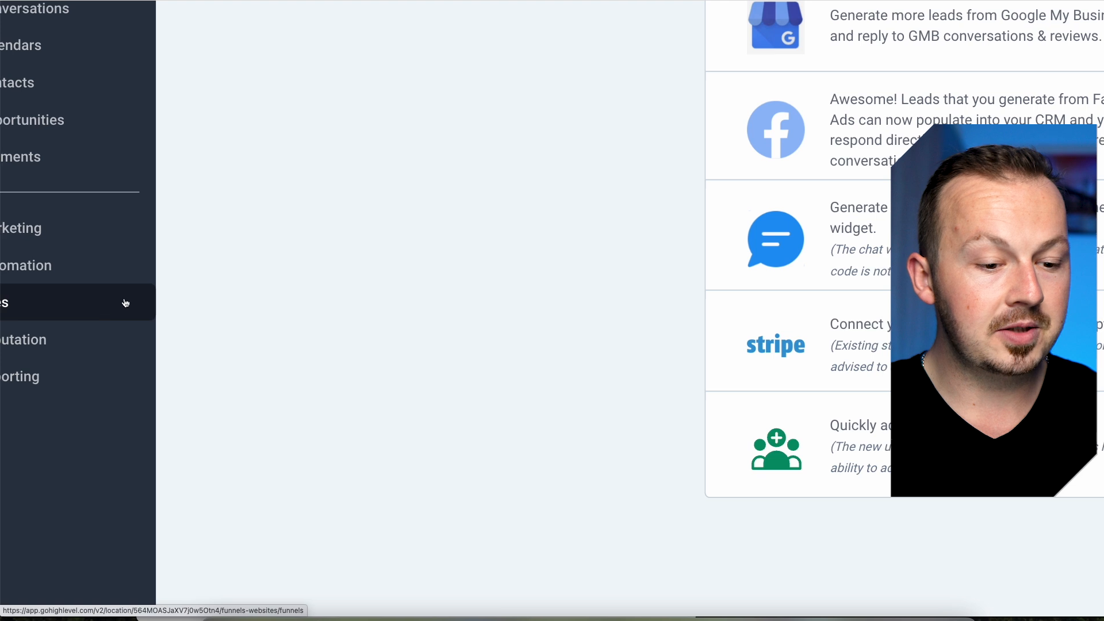
Open the sub-account's funnels and start a new funnel from the prebuilt template library
{"action": "left_click", "coordinate": [121, 306]}
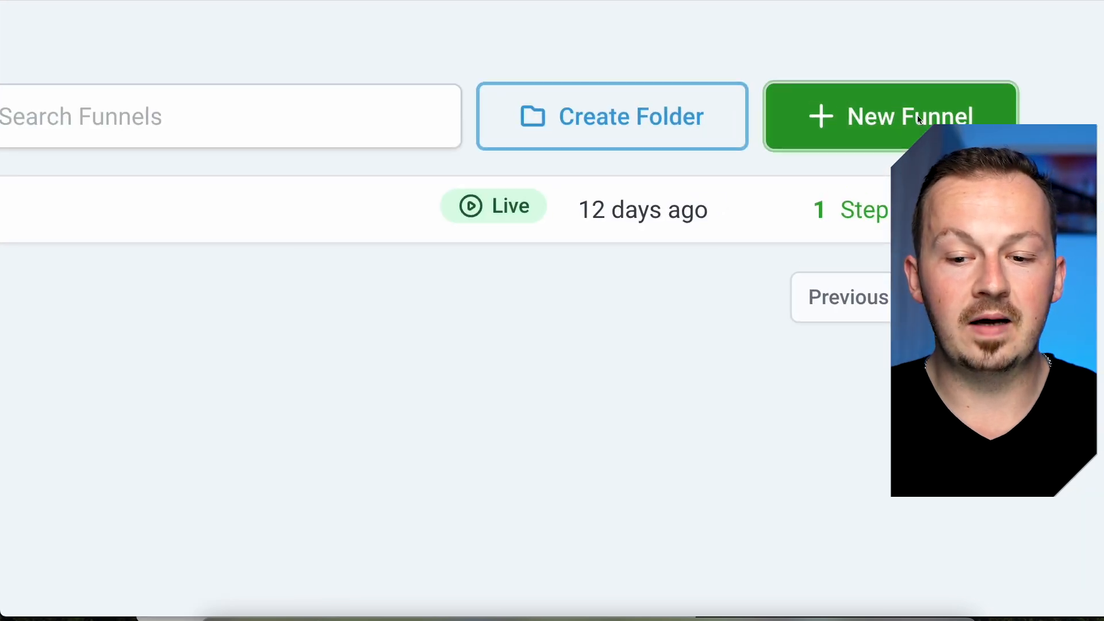
{"action": "left_click", "coordinate": [920, 93]}
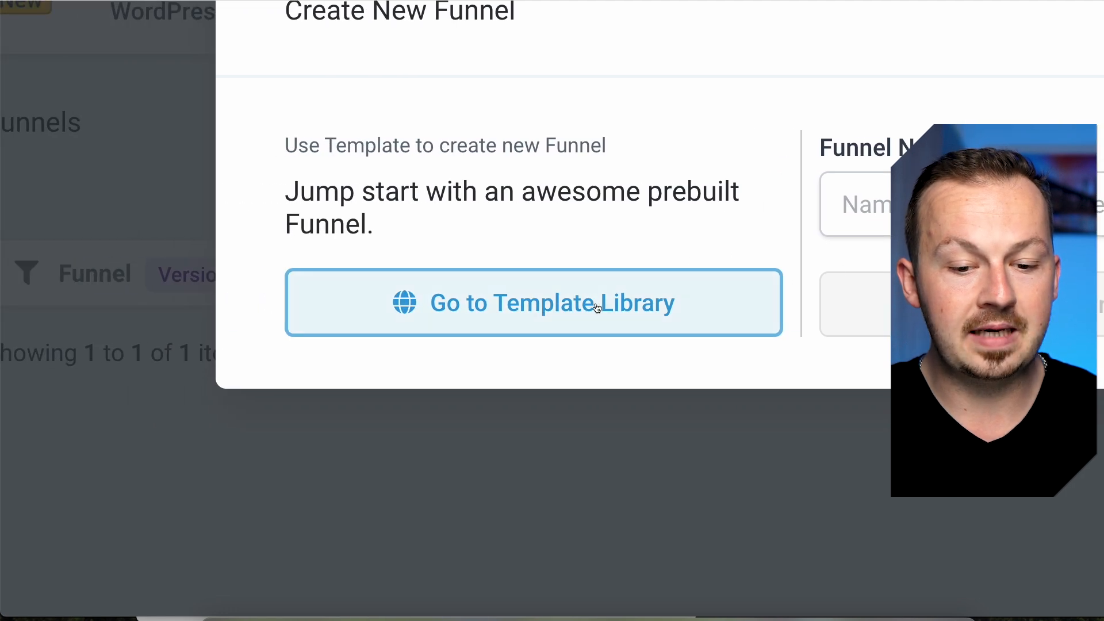
{"action": "left_click", "coordinate": [591, 311]}
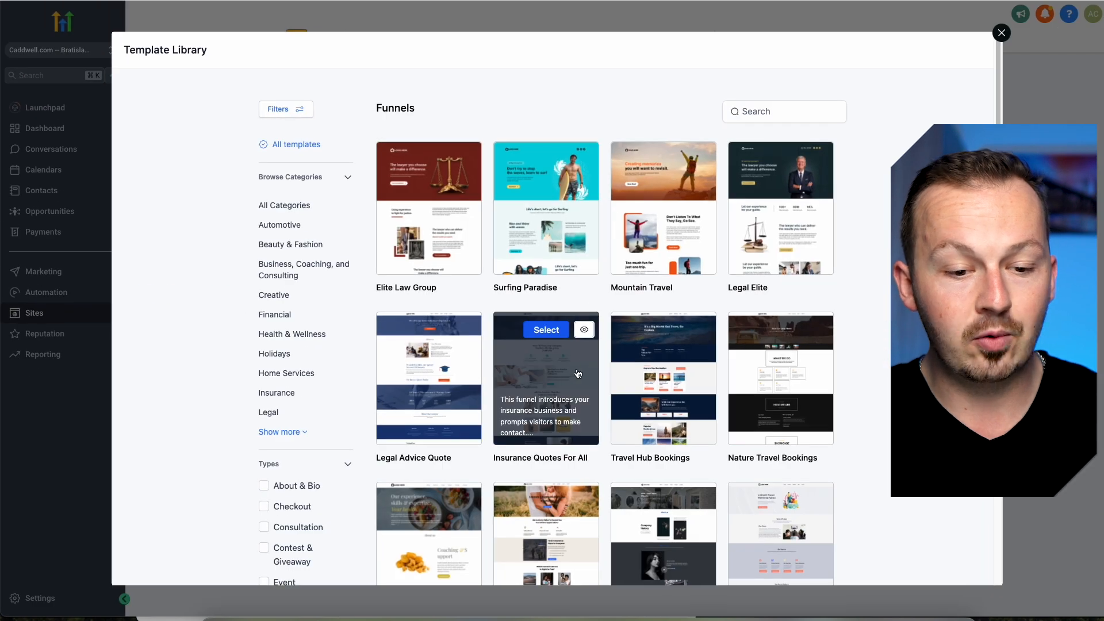
Look through the funnel template categories and filter the library to Beauty & Fashion
{"action": "scroll", "coordinate": [868, 372], "scroll_direction": "down", "scroll_amount": 1}
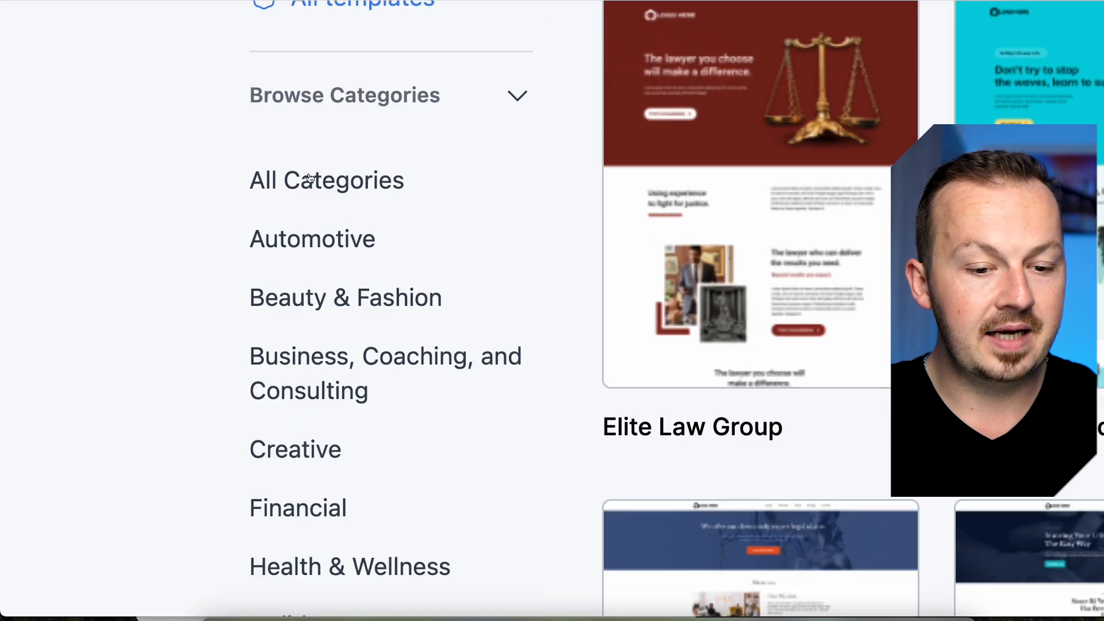
{"action": "scroll", "coordinate": [461, 215], "scroll_direction": "down", "scroll_amount": 4}
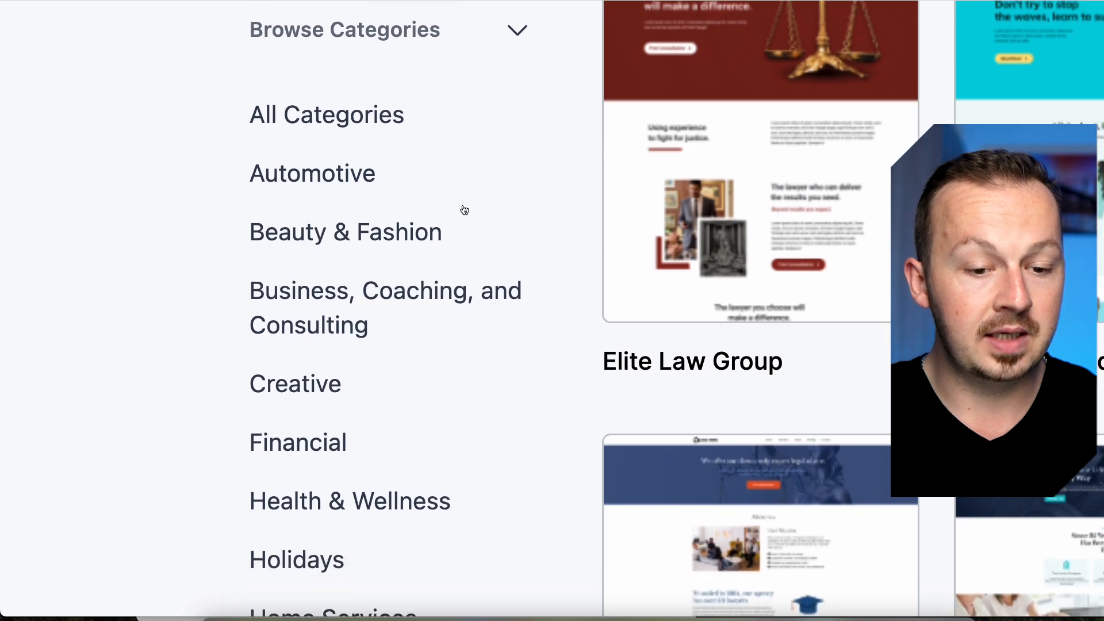
{"action": "scroll", "coordinate": [462, 197], "scroll_direction": "down", "scroll_amount": 6}
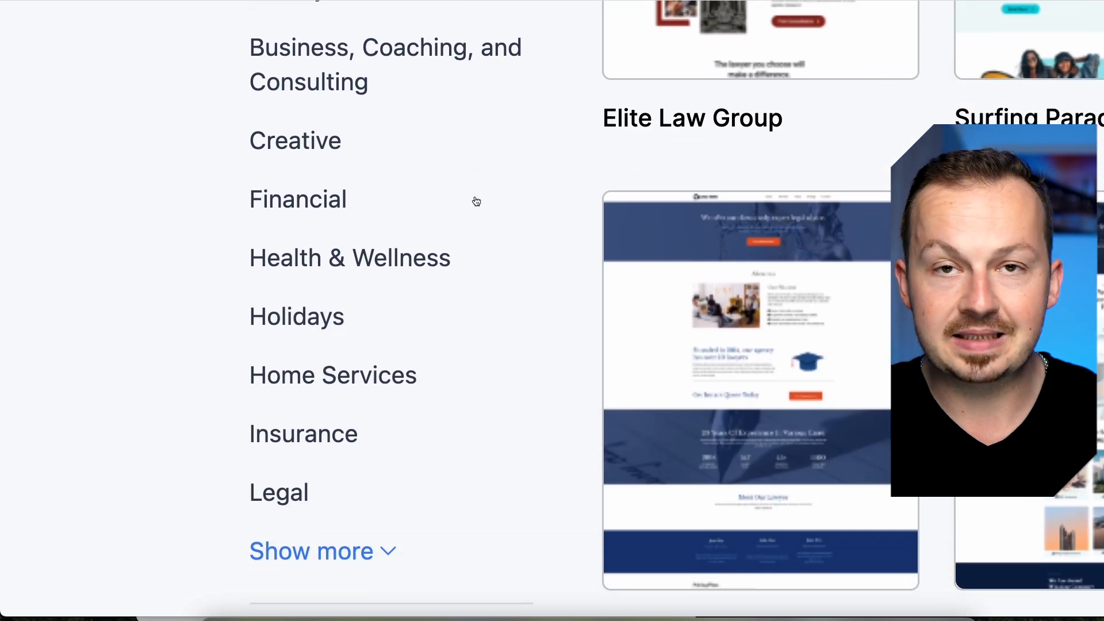
{"action": "scroll", "coordinate": [470, 211], "scroll_direction": "down", "scroll_amount": 7}
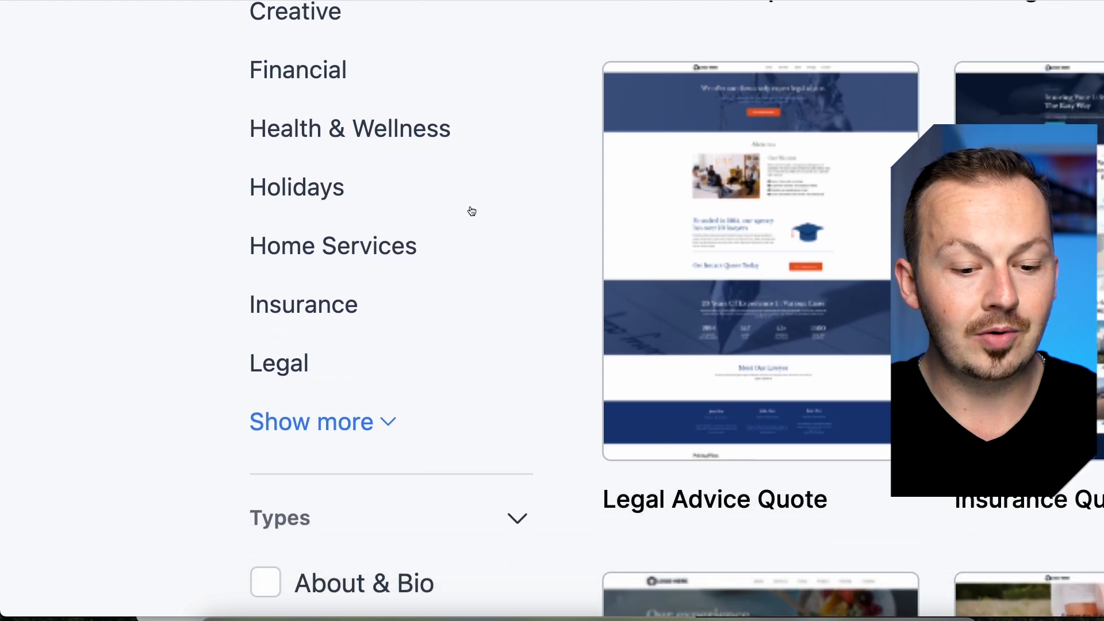
{"action": "scroll", "coordinate": [431, 323], "scroll_direction": "up", "scroll_amount": 11}
{"action": "scroll", "coordinate": [431, 322], "scroll_direction": "down", "scroll_amount": 5}
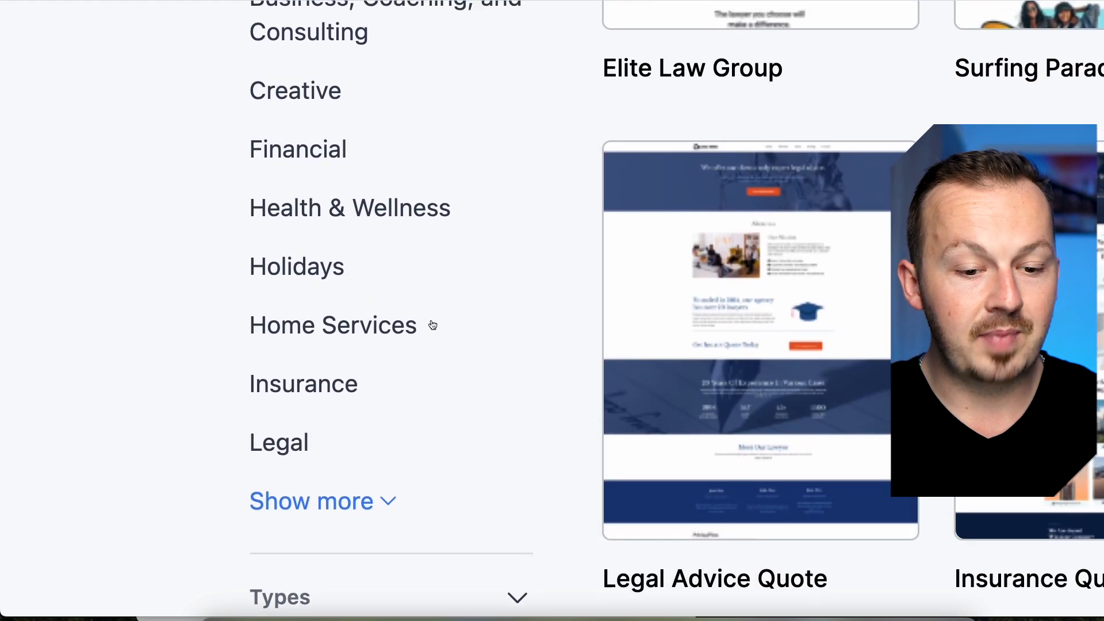
{"action": "scroll", "coordinate": [429, 325], "scroll_direction": "up", "scroll_amount": 6}
{"action": "scroll", "coordinate": [429, 326], "scroll_direction": "up", "scroll_amount": 3}
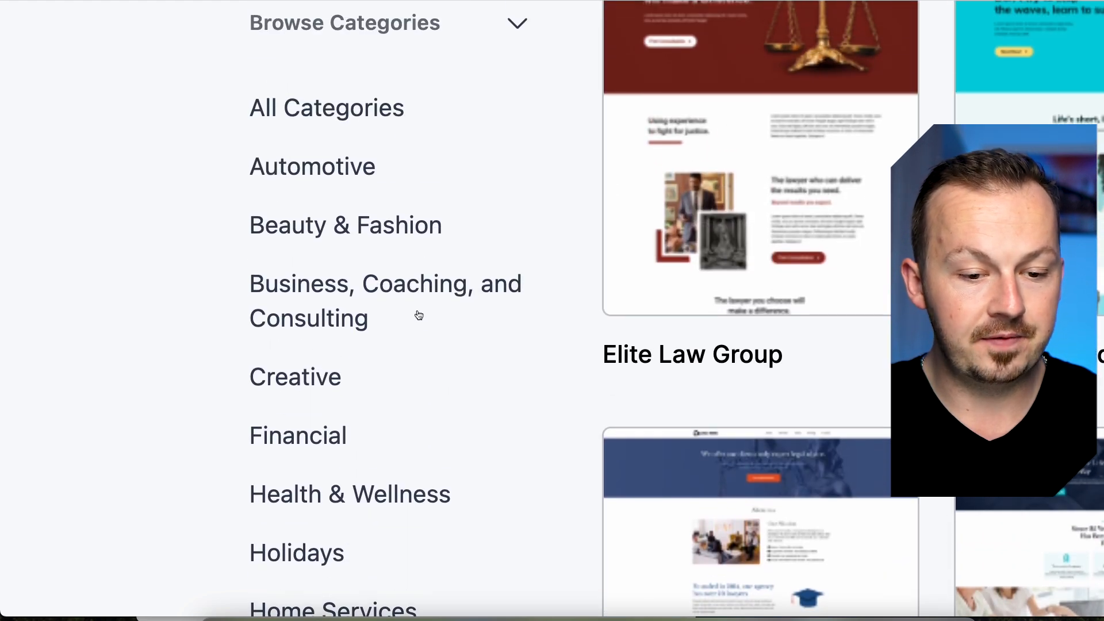
{"action": "scroll", "coordinate": [419, 316], "scroll_direction": "down", "scroll_amount": 1}
{"action": "left_click", "coordinate": [395, 190]}
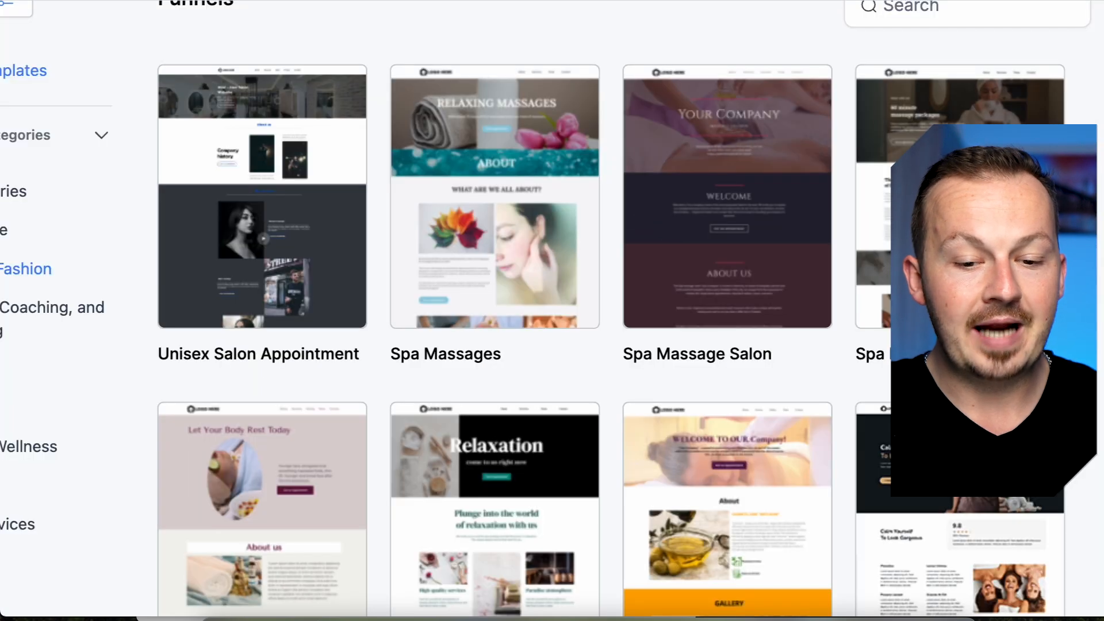
Examine the Beauty & Fashion funnel templates, then close the template library without choosing one
{"action": "scroll", "coordinate": [552, 310], "scroll_direction": "down", "scroll_amount": 6}
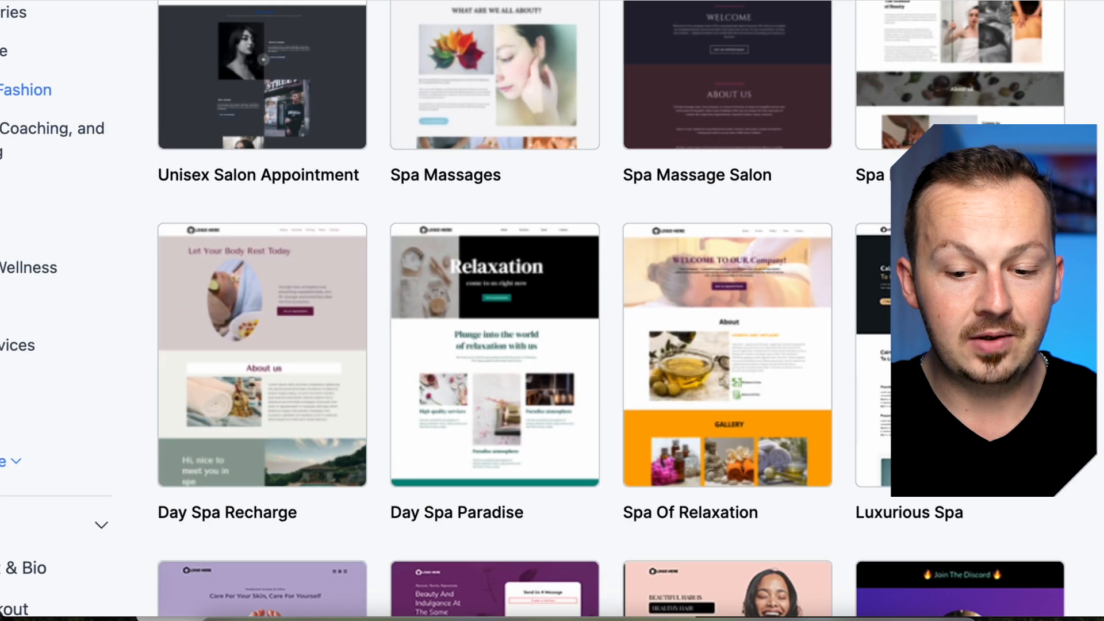
{"action": "scroll", "coordinate": [552, 310], "scroll_direction": "down", "scroll_amount": 6}
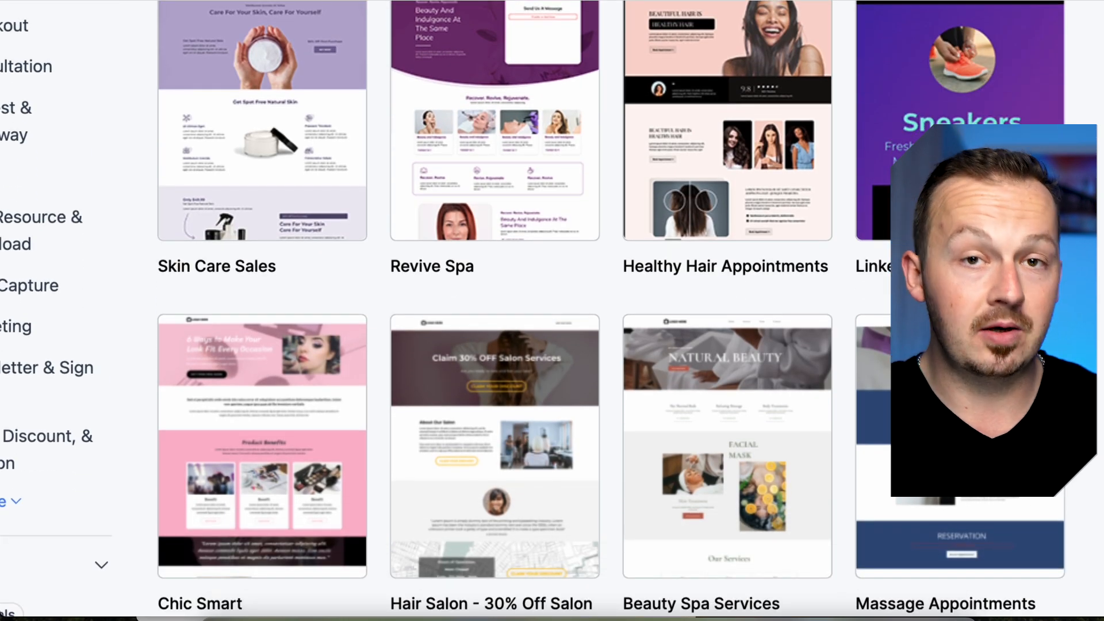
{"action": "scroll", "coordinate": [552, 310], "scroll_direction": "down", "scroll_amount": 4}
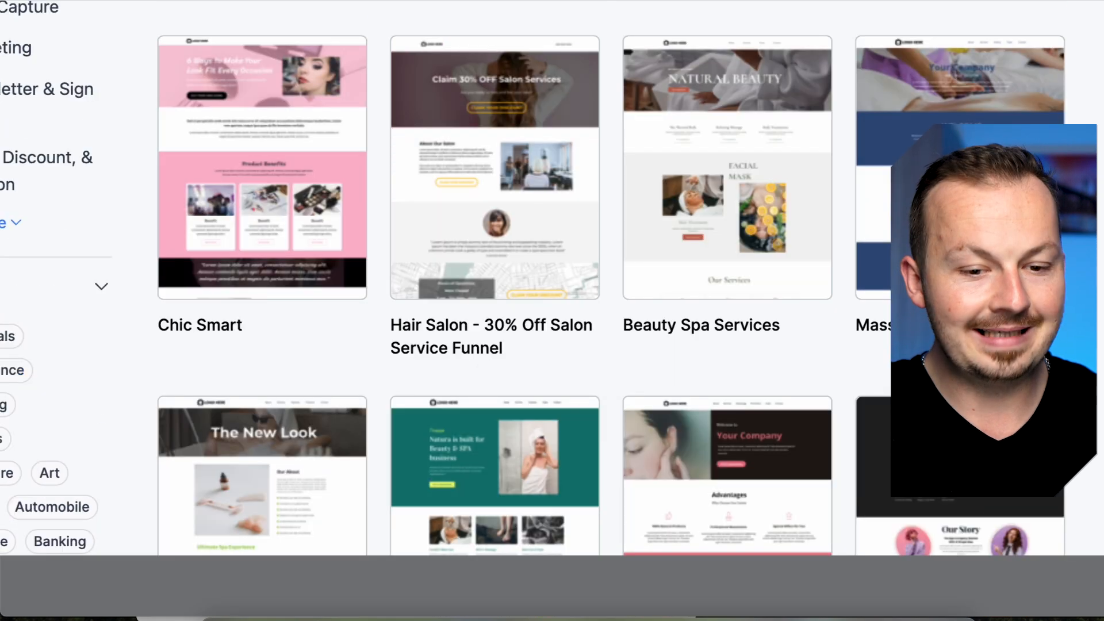
{"action": "scroll", "coordinate": [552, 310], "scroll_direction": "up", "scroll_amount": 7}
{"action": "scroll", "coordinate": [552, 276], "scroll_direction": "up", "scroll_amount": 4}
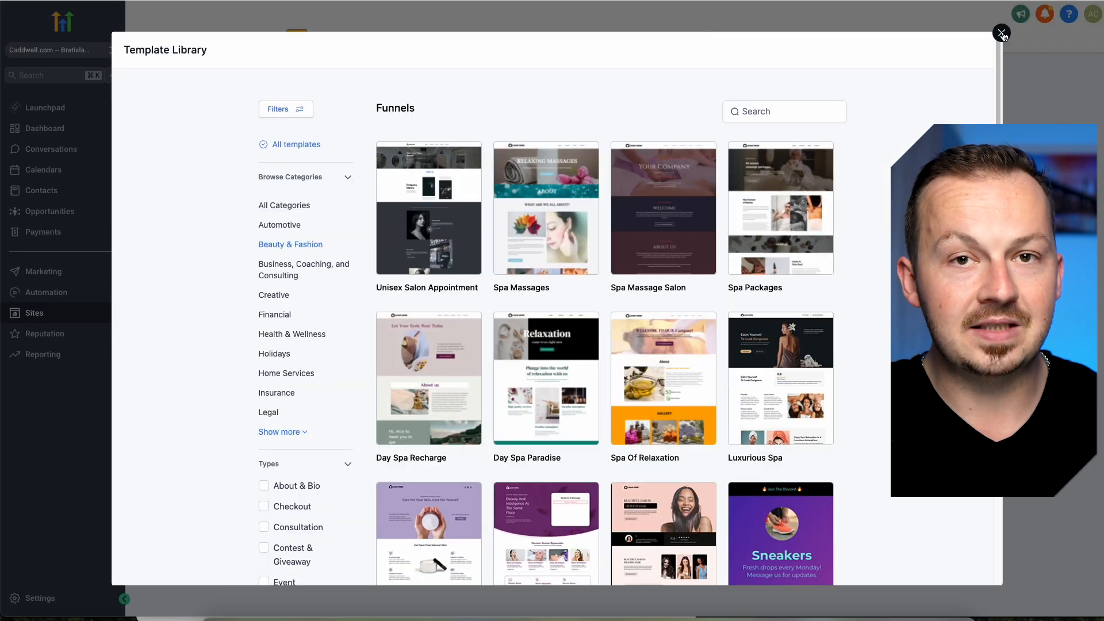
{"action": "left_click", "coordinate": [1000, 32]}
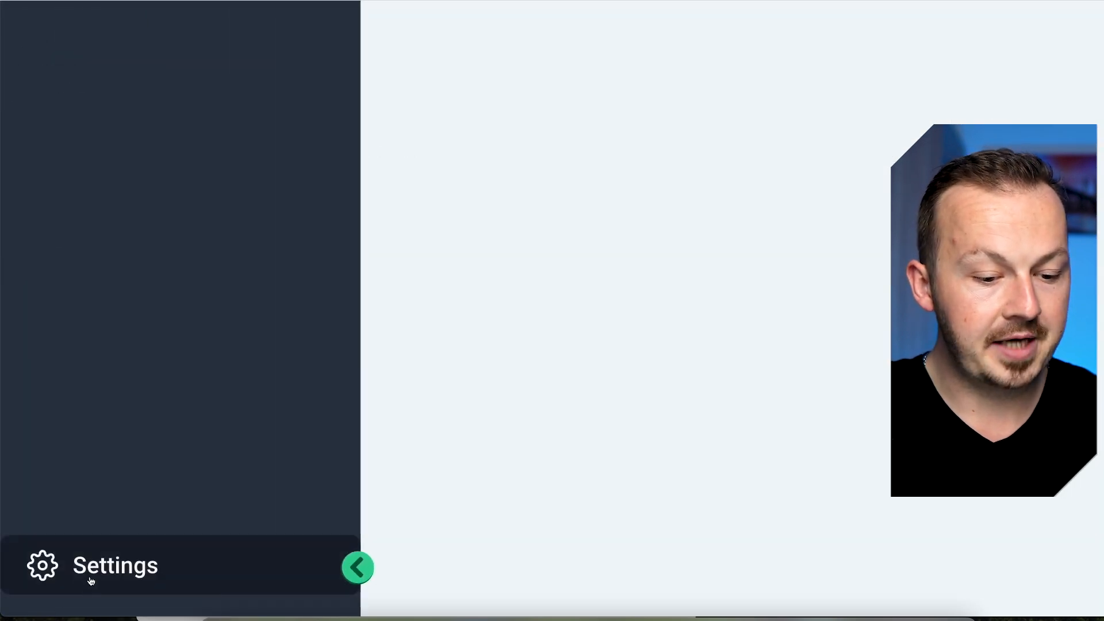
Open the integrations in the sub-account settings and examine the Facebook and Instagram connection status
{"action": "left_click", "coordinate": [37, 603]}
{"action": "left_click", "coordinate": [98, 152]}
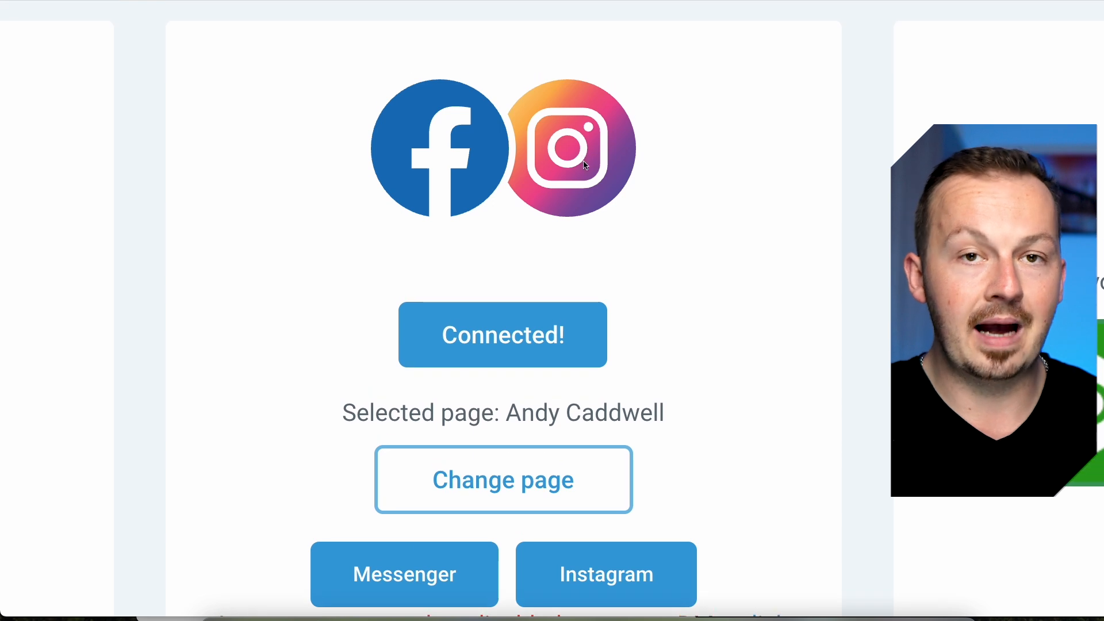
{"action": "scroll", "coordinate": [587, 210], "scroll_direction": "down", "scroll_amount": 2}
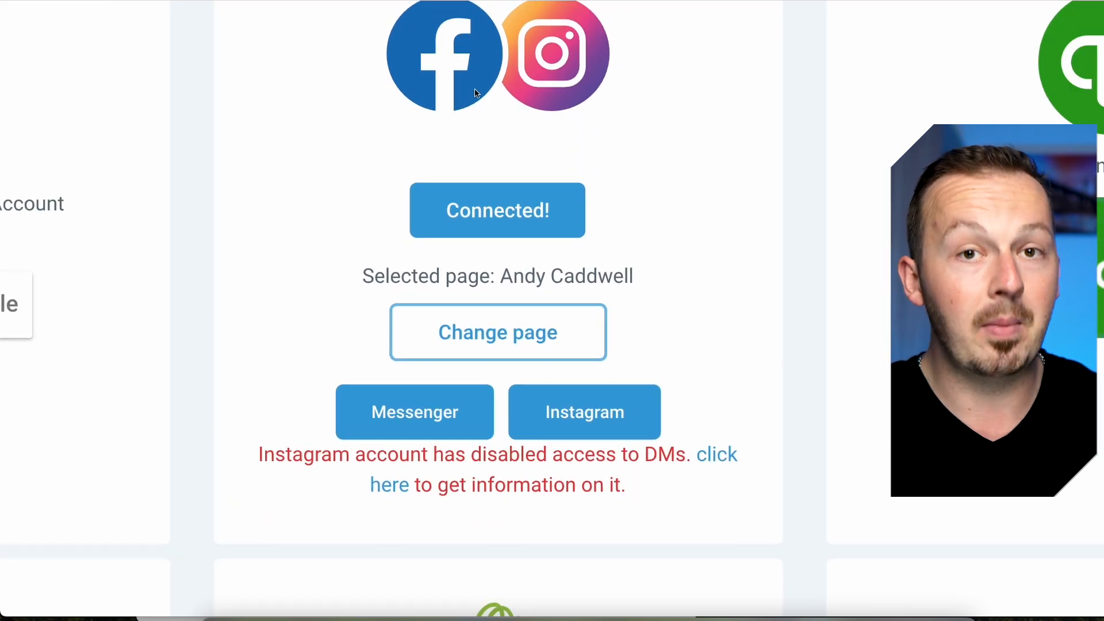
{"action": "scroll", "coordinate": [563, 77], "scroll_direction": "up", "scroll_amount": 4}
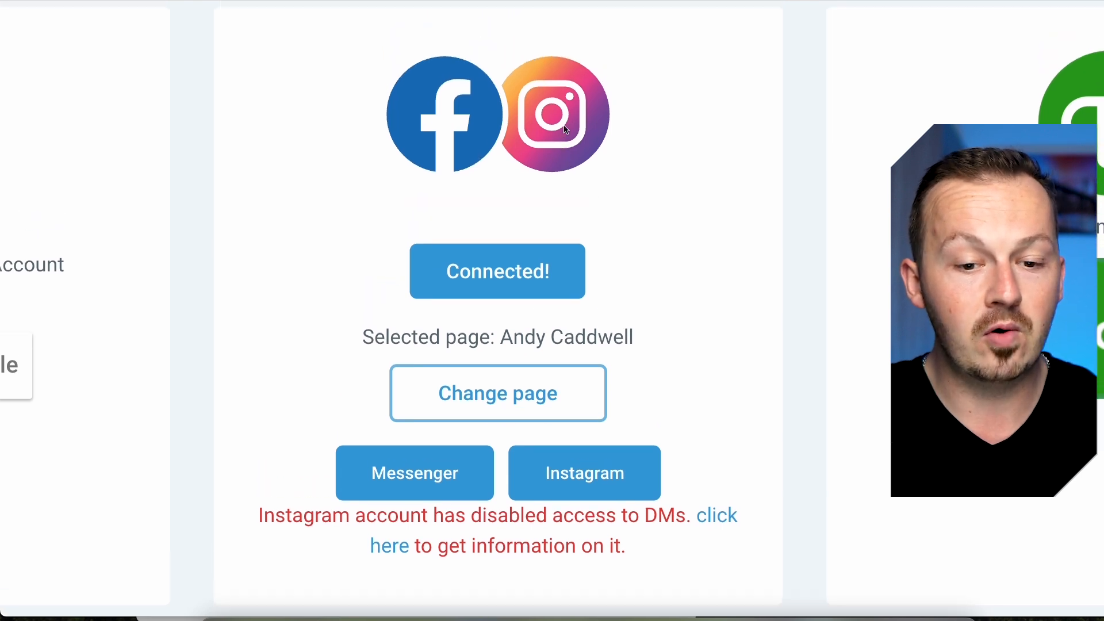
{"action": "scroll", "coordinate": [572, 237], "scroll_direction": "down", "scroll_amount": 5}
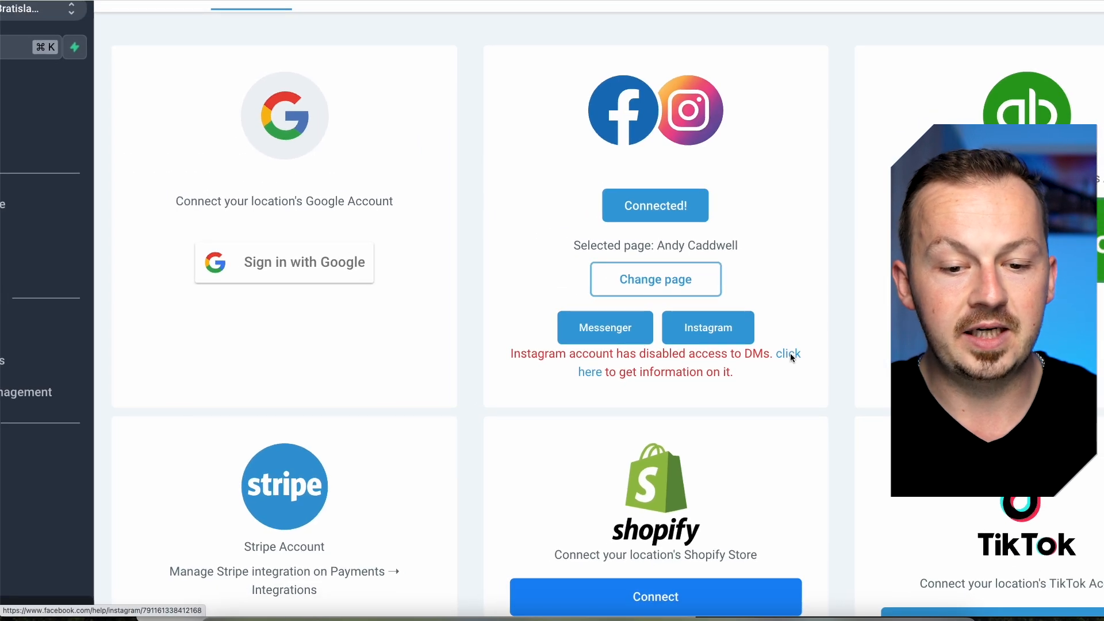
Open the help article on Instagram direct message access and examine its steps, highlighting Privacy, Messages and Connected Tools
{"action": "left_click", "coordinate": [791, 353]}
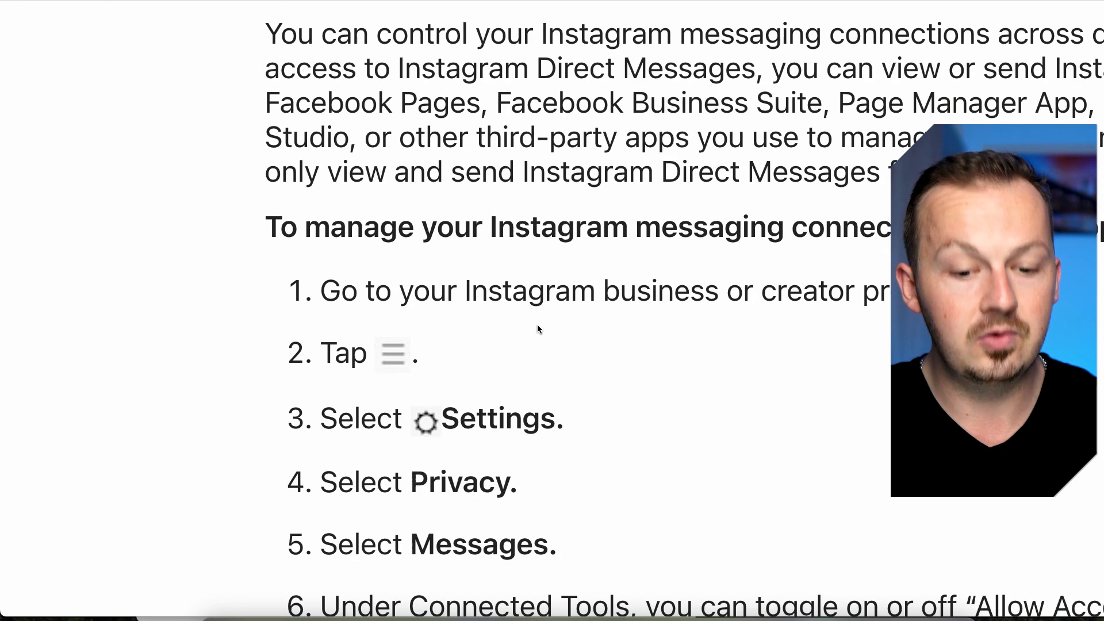
{"action": "scroll", "coordinate": [373, 215], "scroll_direction": "down", "scroll_amount": 1}
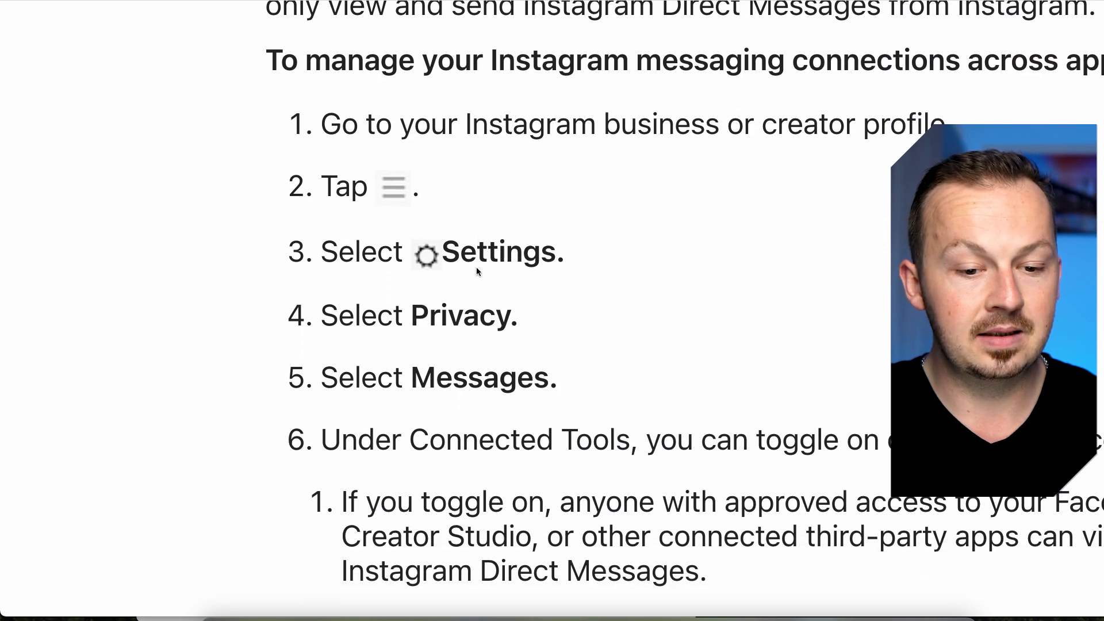
{"action": "scroll", "coordinate": [441, 257], "scroll_direction": "down", "scroll_amount": 1}
{"action": "left_click_drag", "start_coordinate": [412, 266], "coordinate": [522, 266]}
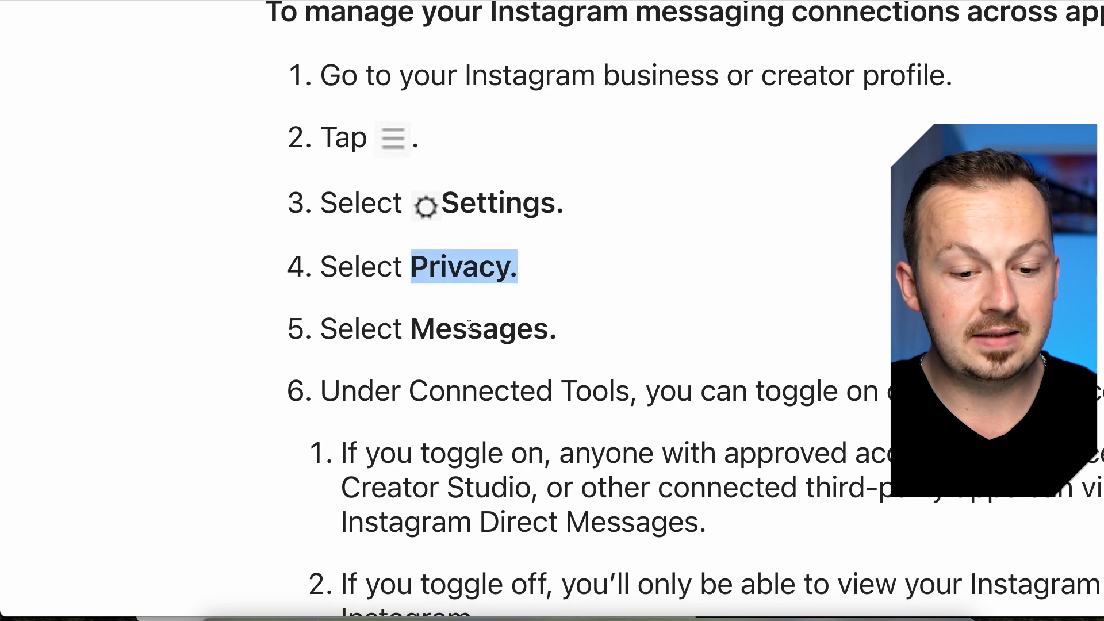
{"action": "left_click_drag", "start_coordinate": [452, 328], "coordinate": [601, 325]}
{"action": "left_click_drag", "start_coordinate": [410, 391], "coordinate": [651, 395]}
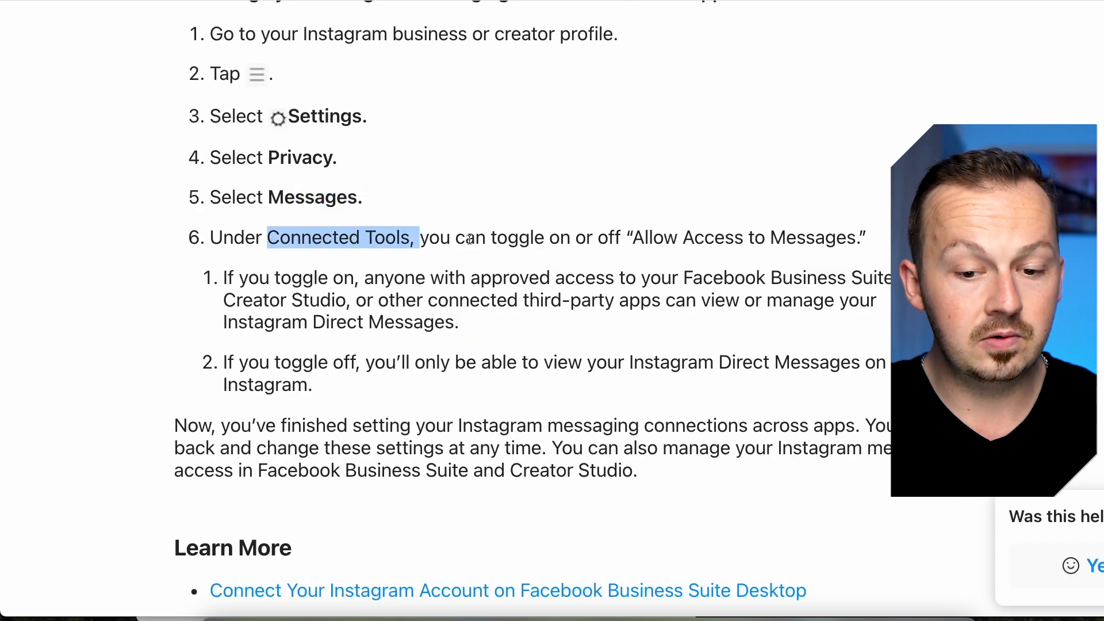
Leave the Instagram help article and the settings, and open the sub-account's Conversations inbox
{"action": "left_click", "coordinate": [641, 242]}
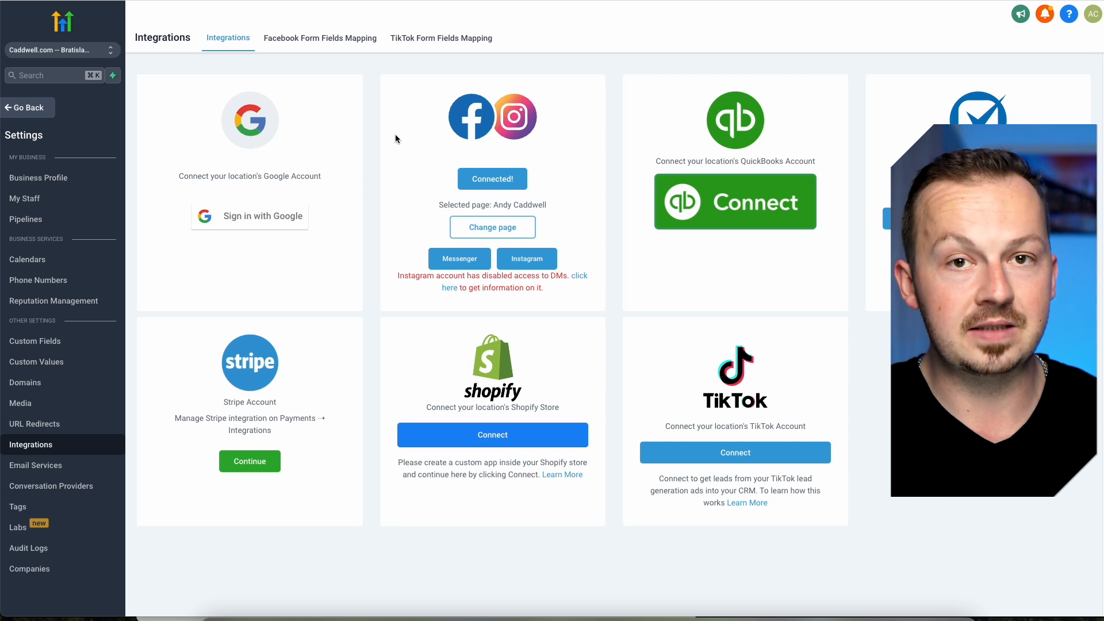
{"action": "left_click", "coordinate": [24, 112]}
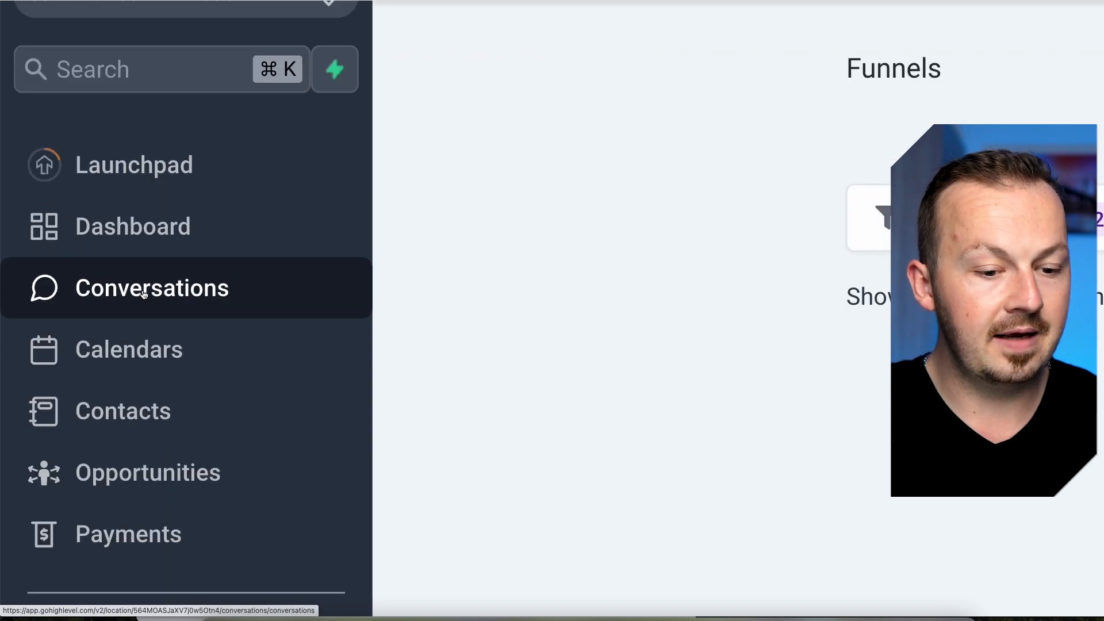
{"action": "left_click", "coordinate": [144, 294]}
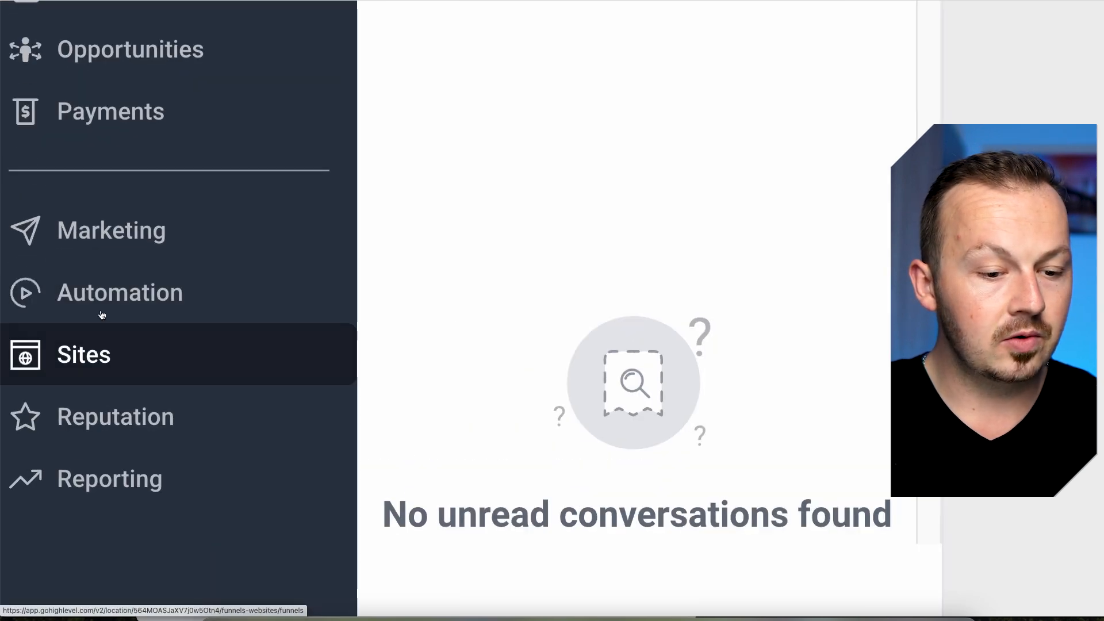
Create a new automation workflow in the sub-account, starting from scratch instead of using a recipe
{"action": "left_click", "coordinate": [134, 296]}
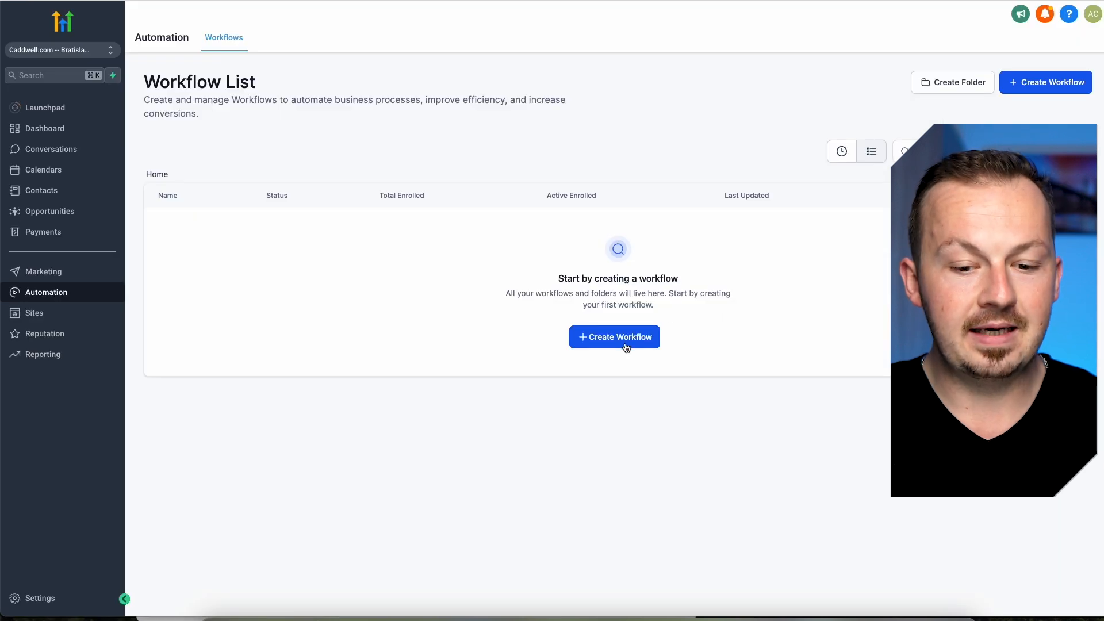
{"action": "left_click", "coordinate": [623, 344]}
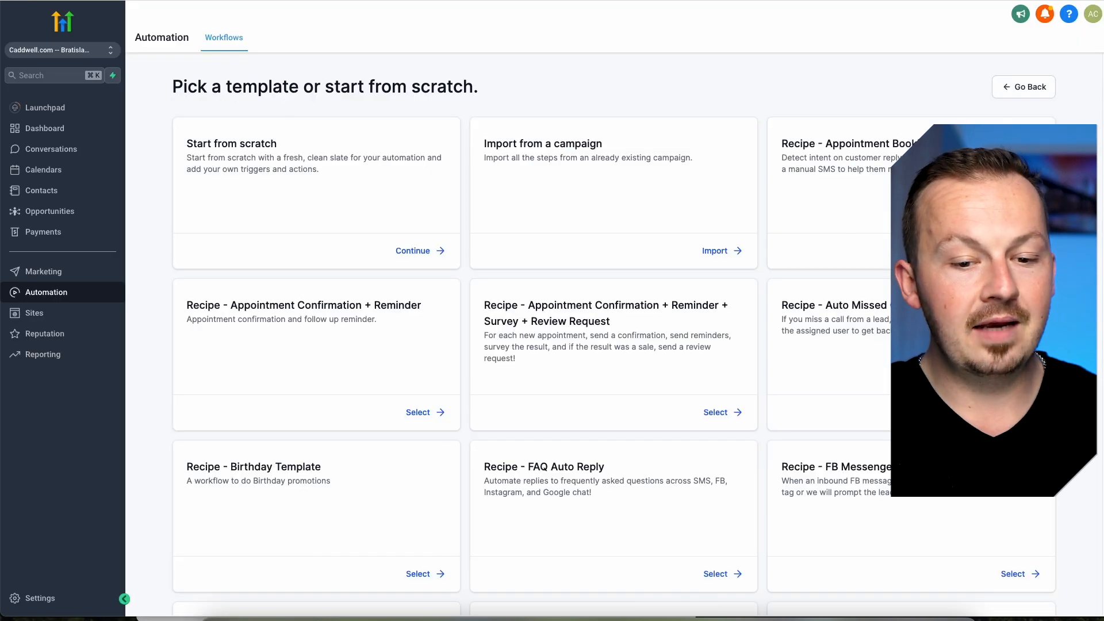
{"action": "left_click", "coordinate": [453, 250]}
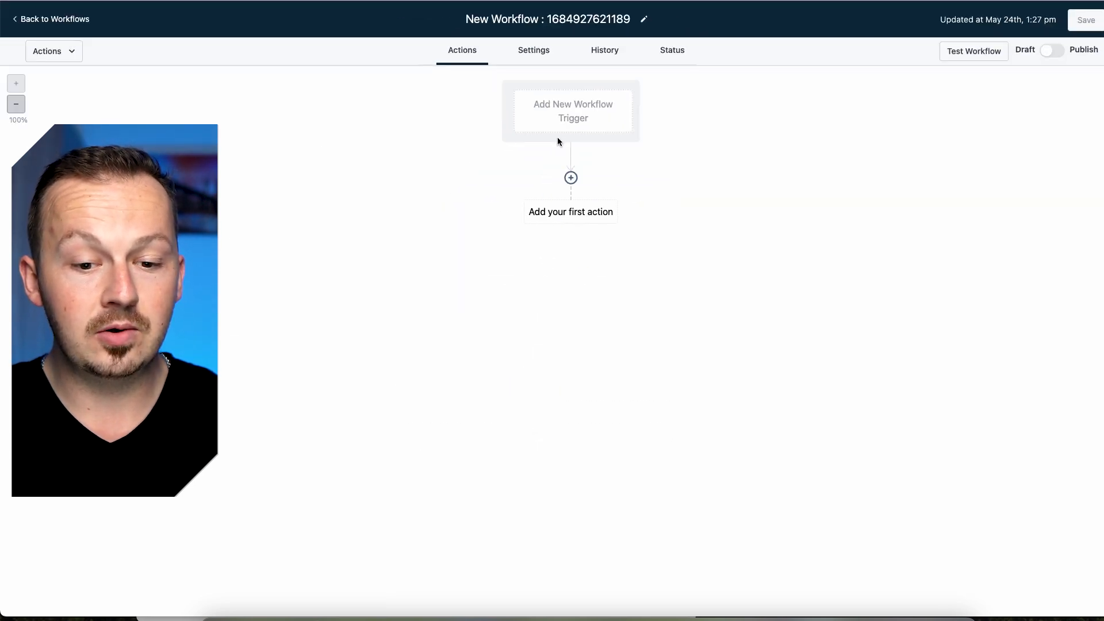
Add a Customer Replied trigger to the workflow and name it Instagram Affiliate Marketing Strategy
{"action": "left_click", "coordinate": [561, 258]}
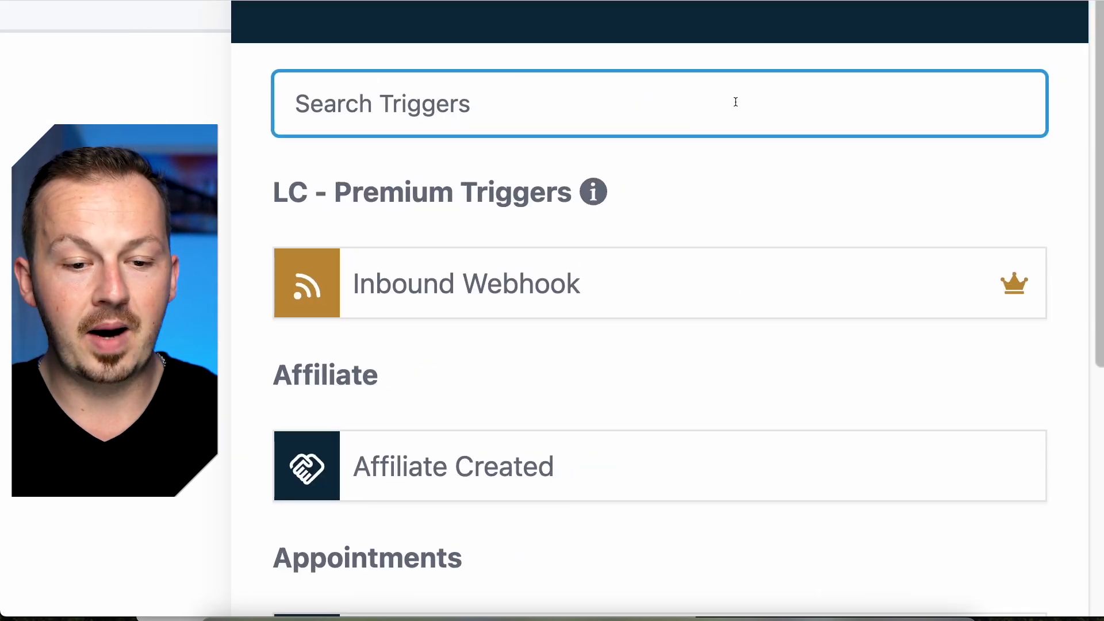
{"action": "type", "text": "Customer Replied"}
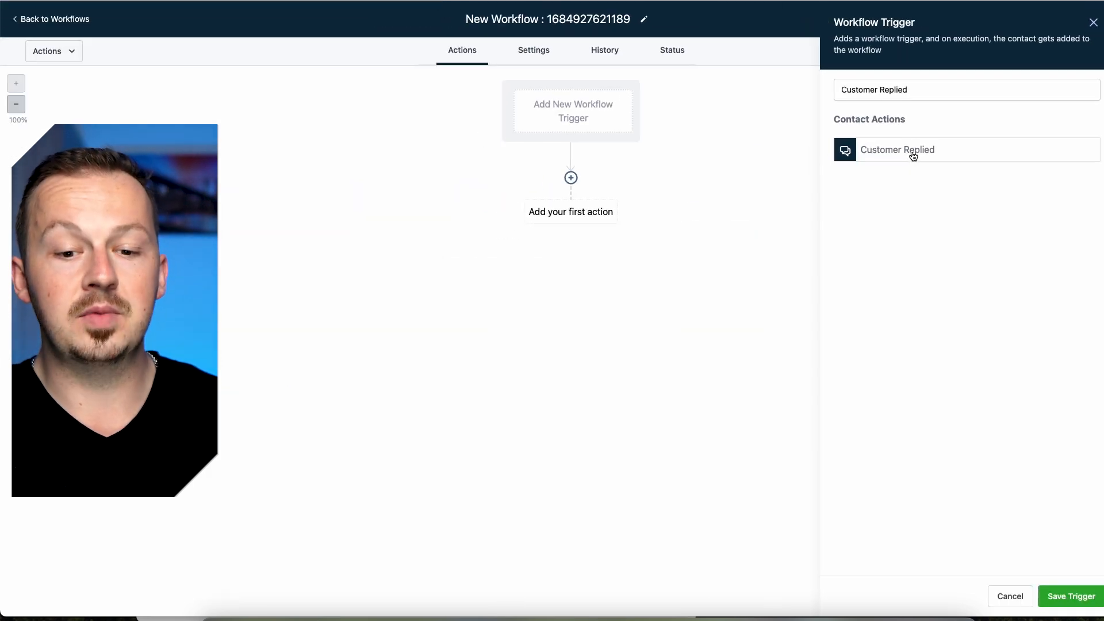
{"action": "left_click", "coordinate": [913, 155]}
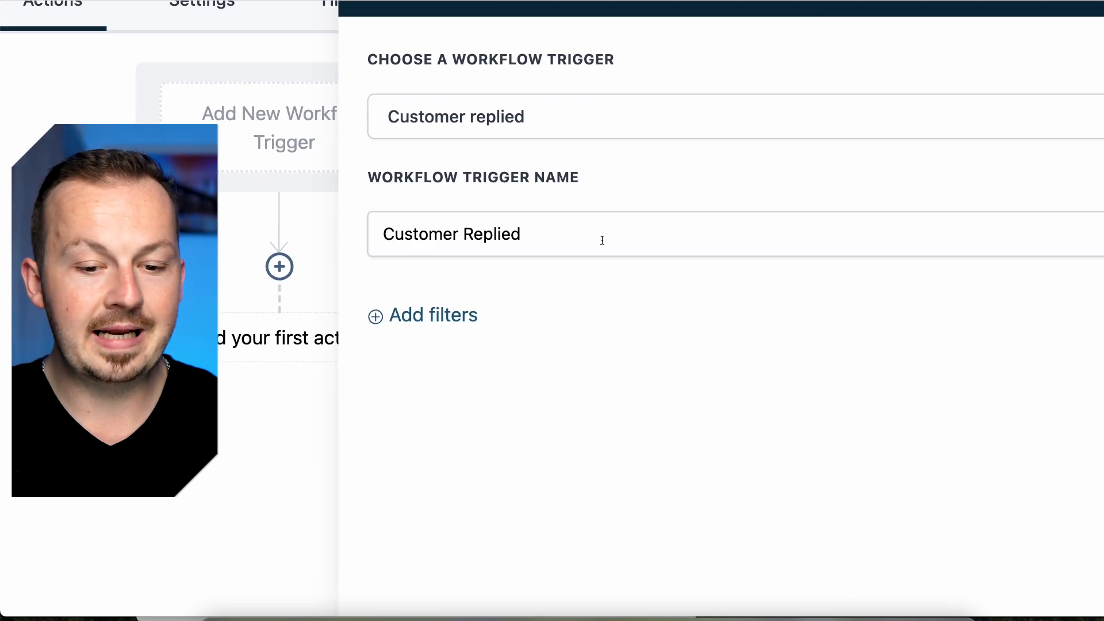
{"action": "left_click_drag", "start_coordinate": [551, 234], "coordinate": [373, 219]}
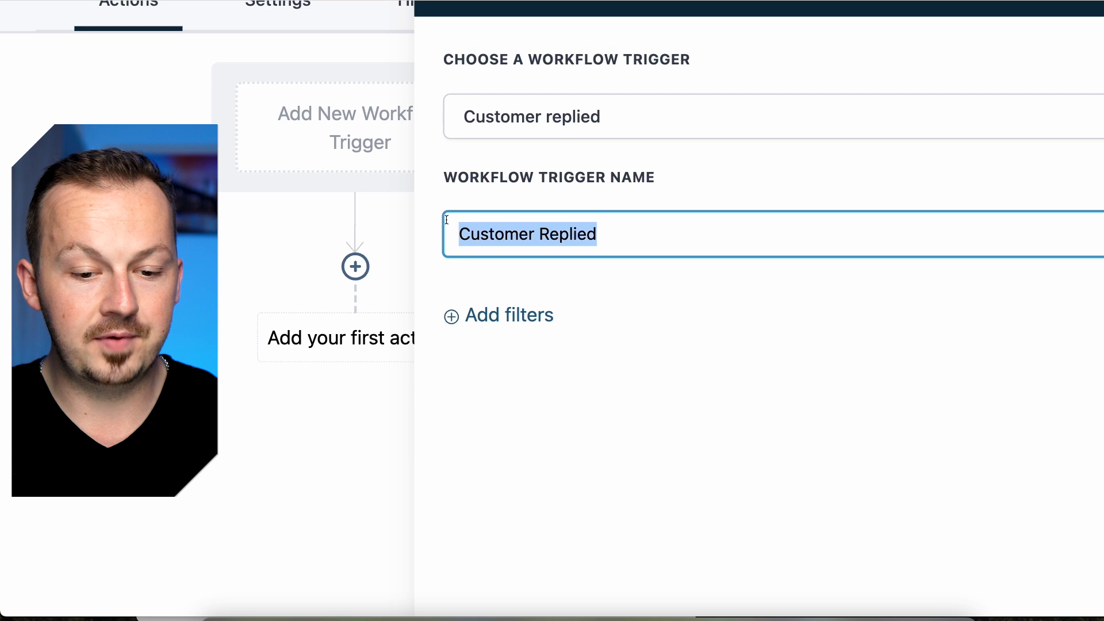
{"action": "type", "text": "Instagram Affiliate Marketing Strategy"}
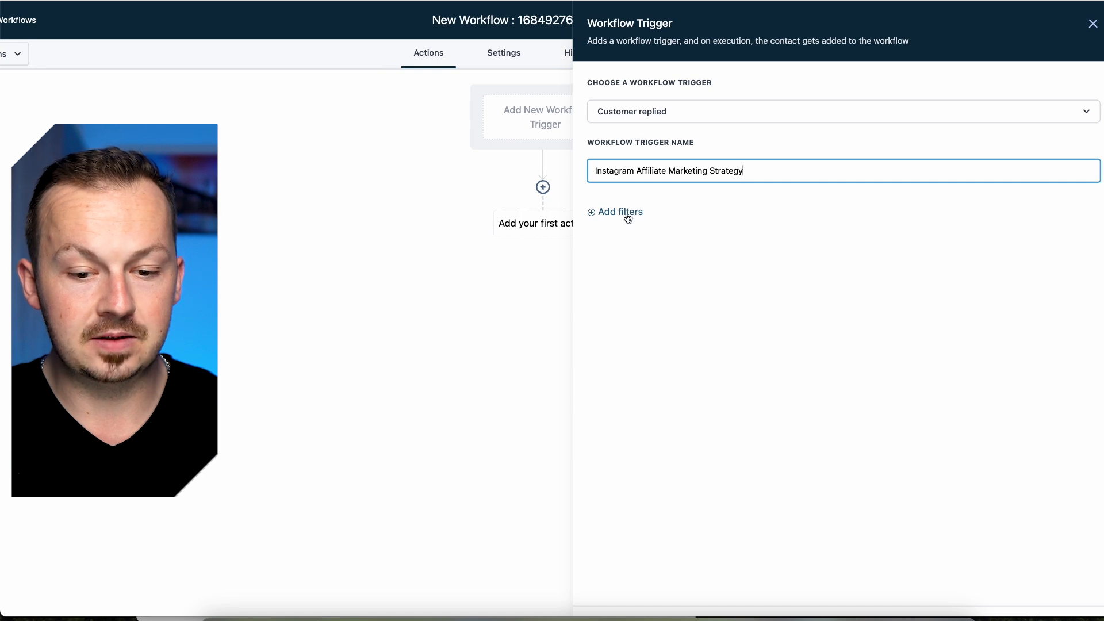
Add a filter that limits the trigger to the Instagram DM reply channel, and save the trigger
{"action": "left_click", "coordinate": [628, 212]}
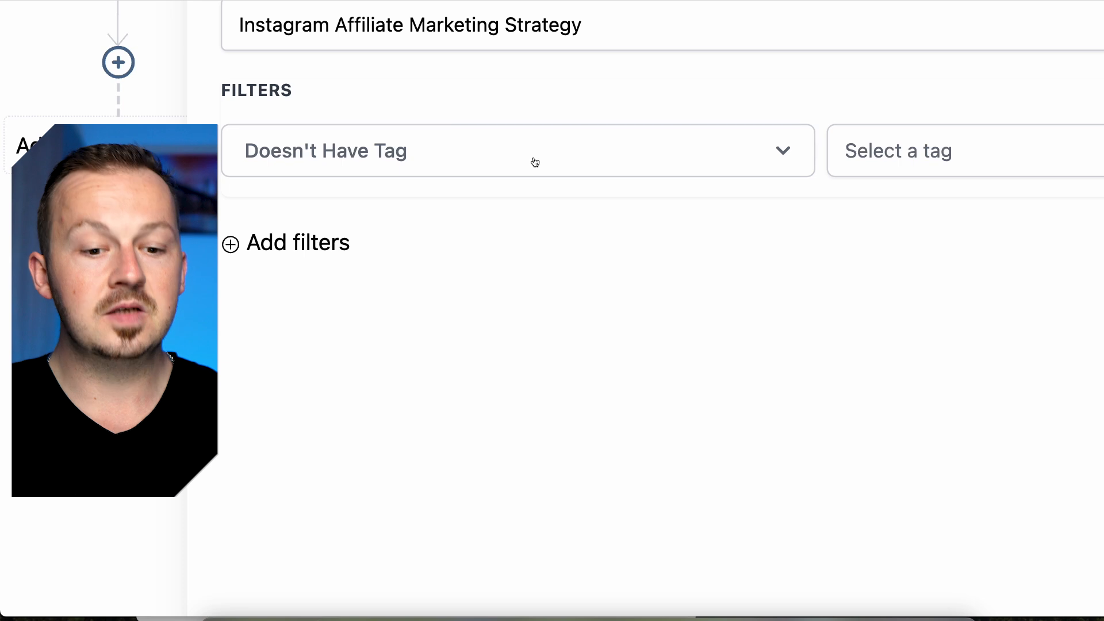
{"action": "left_click", "coordinate": [534, 162]}
{"action": "scroll", "coordinate": [593, 345], "scroll_direction": "down", "scroll_amount": 3}
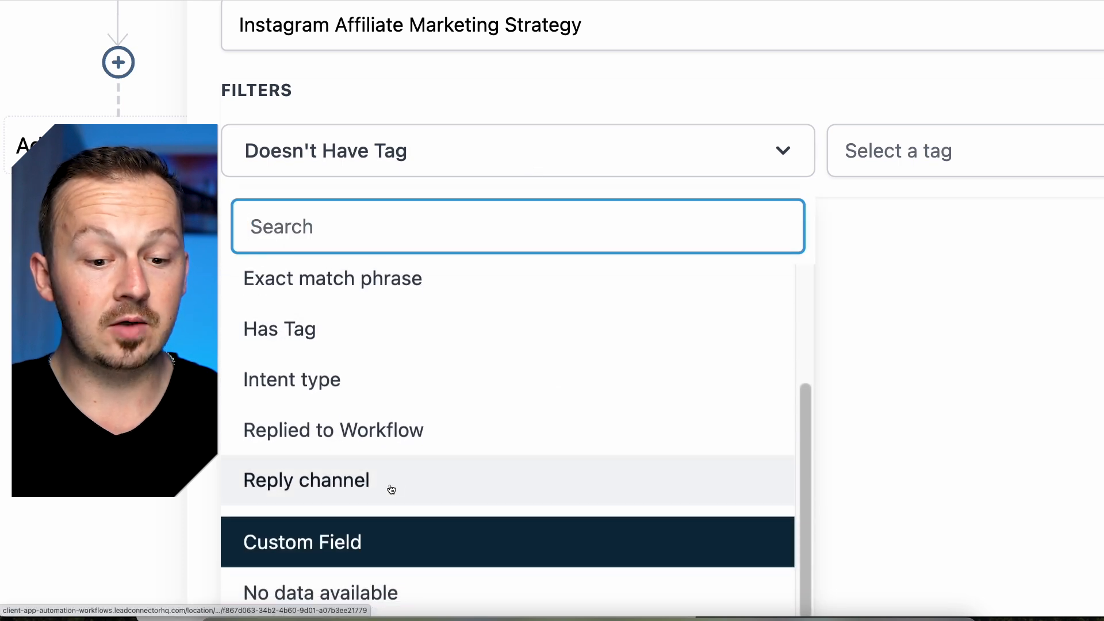
{"action": "left_click", "coordinate": [391, 490]}
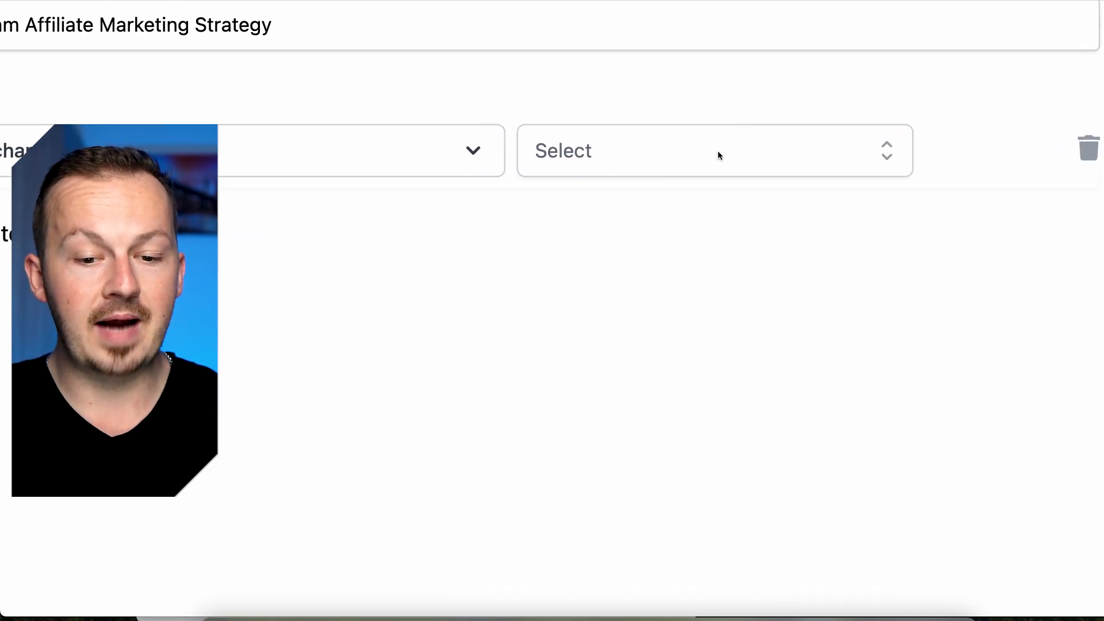
{"action": "left_click", "coordinate": [542, 150]}
{"action": "scroll", "coordinate": [675, 395], "scroll_direction": "down", "scroll_amount": 1}
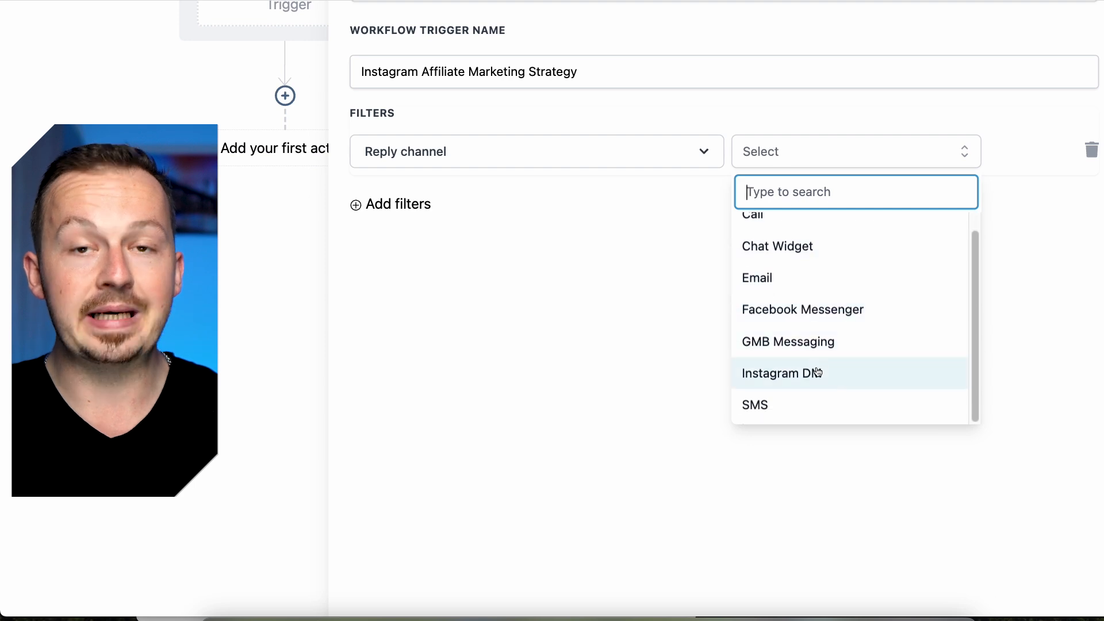
{"action": "left_click", "coordinate": [817, 372]}
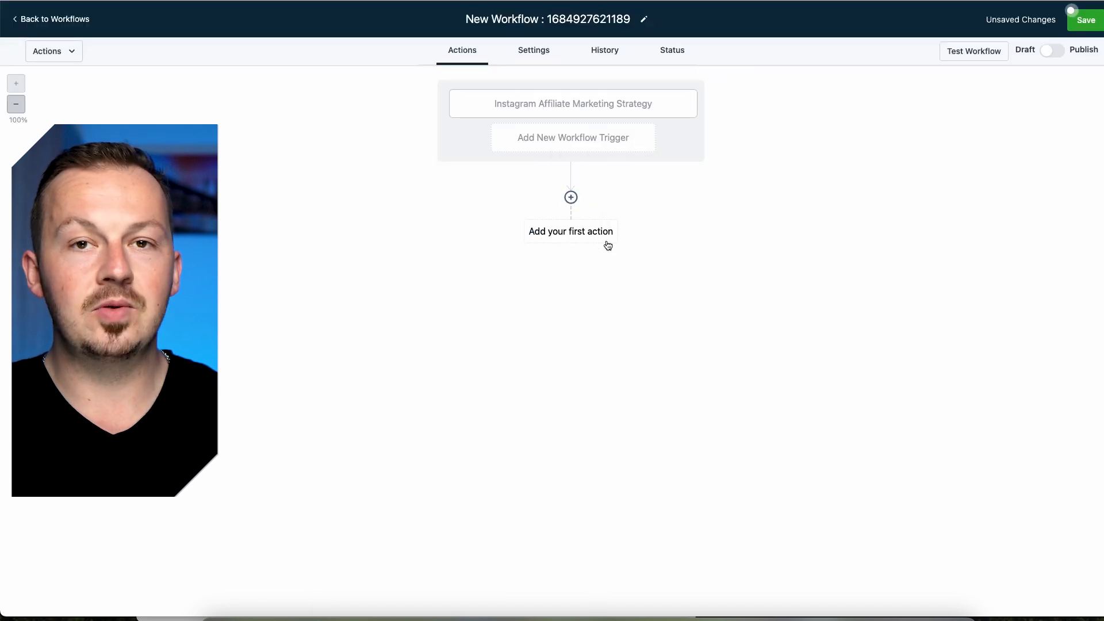
Open the choices for the workflow's first action and examine the available communication, affiliate, CRM, membership and condition actions
{"action": "left_click", "coordinate": [571, 233]}
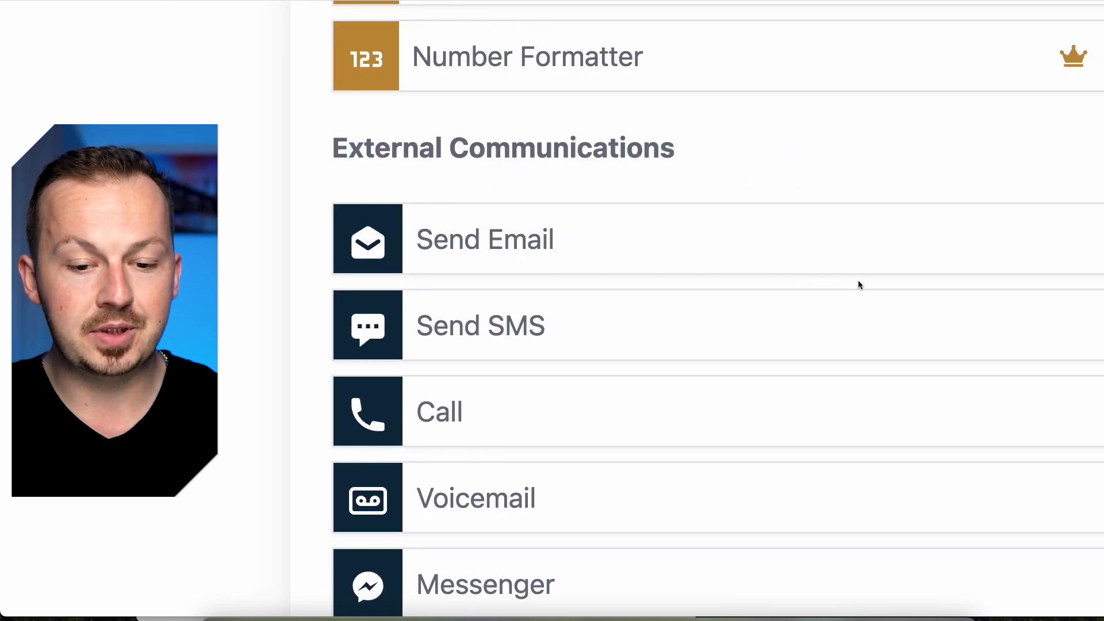
{"action": "scroll", "coordinate": [840, 280], "scroll_direction": "down", "scroll_amount": 3}
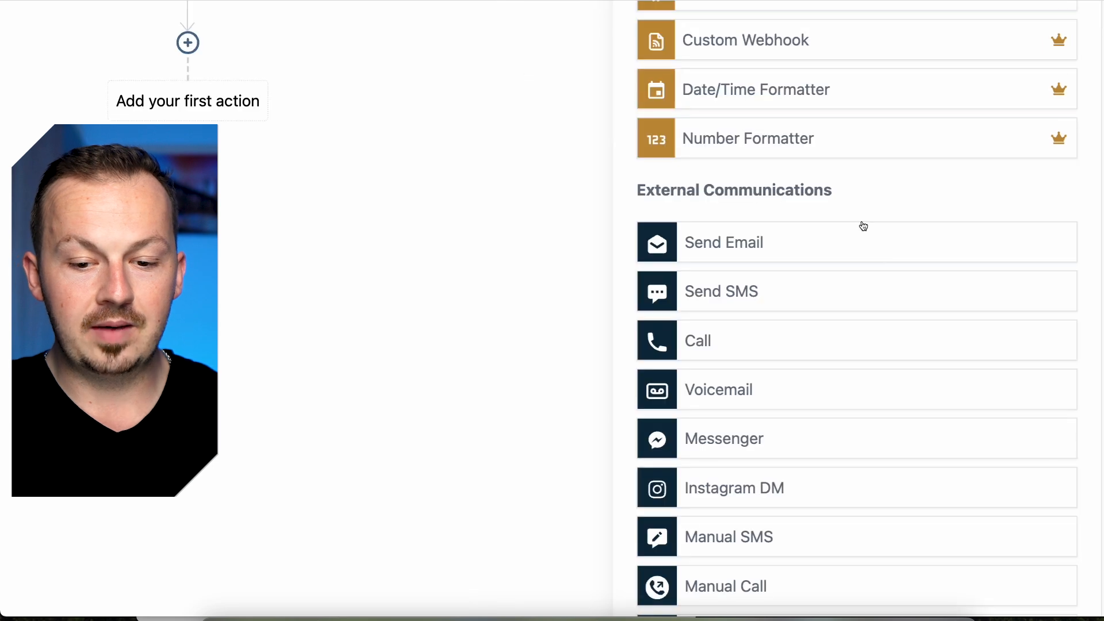
{"action": "scroll", "coordinate": [863, 224], "scroll_direction": "down", "scroll_amount": 2}
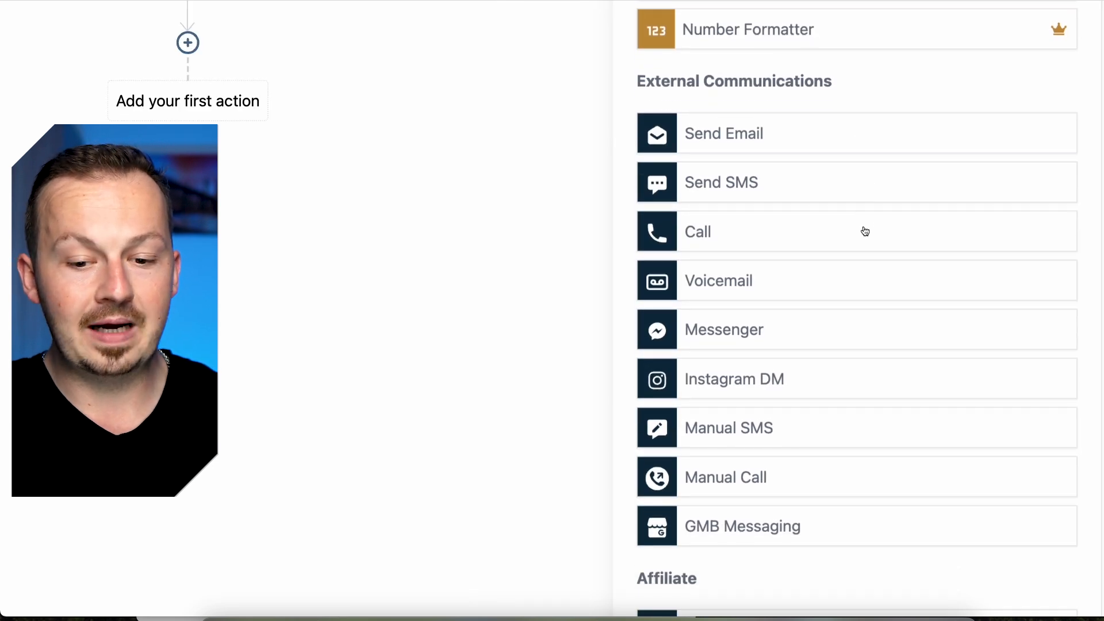
{"action": "scroll", "coordinate": [862, 231], "scroll_direction": "down", "scroll_amount": 7}
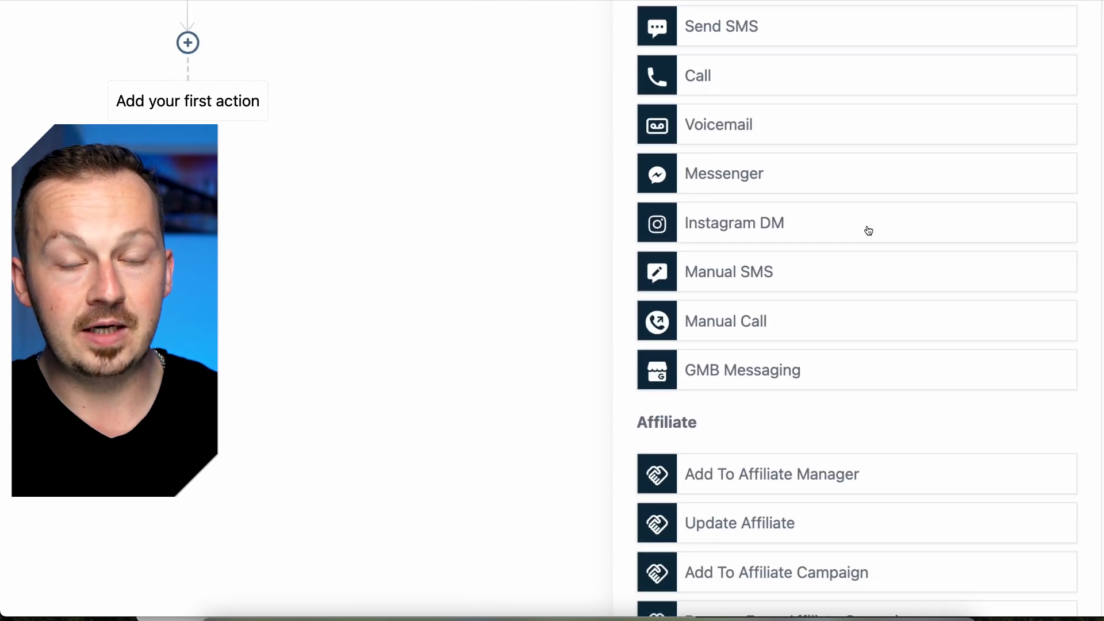
{"action": "scroll", "coordinate": [870, 232], "scroll_direction": "down", "scroll_amount": 15}
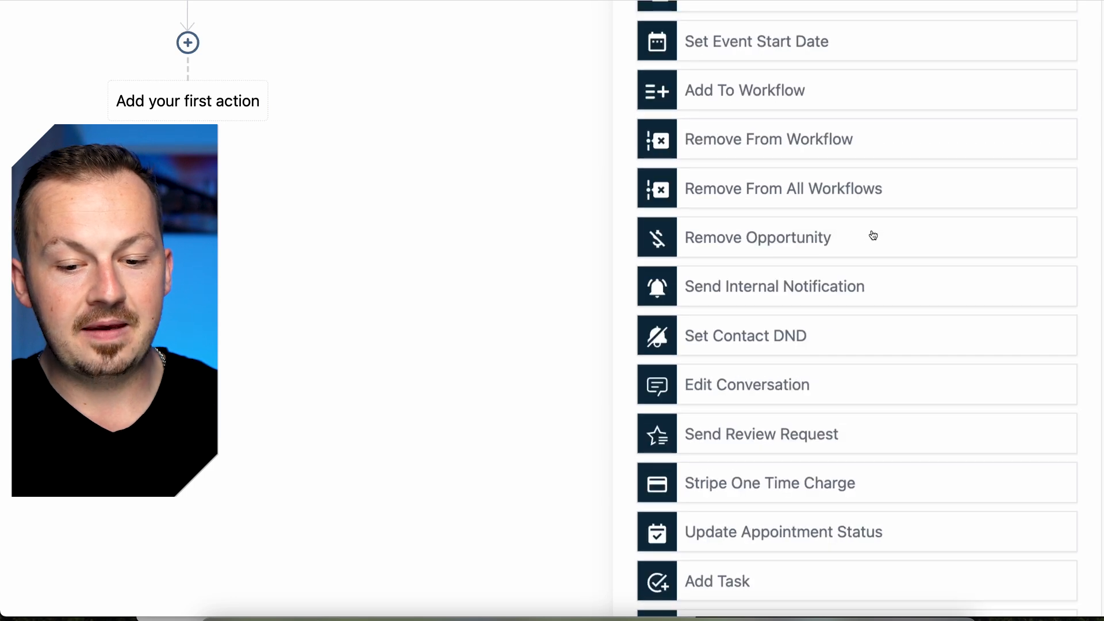
{"action": "scroll", "coordinate": [874, 235], "scroll_direction": "down", "scroll_amount": 2}
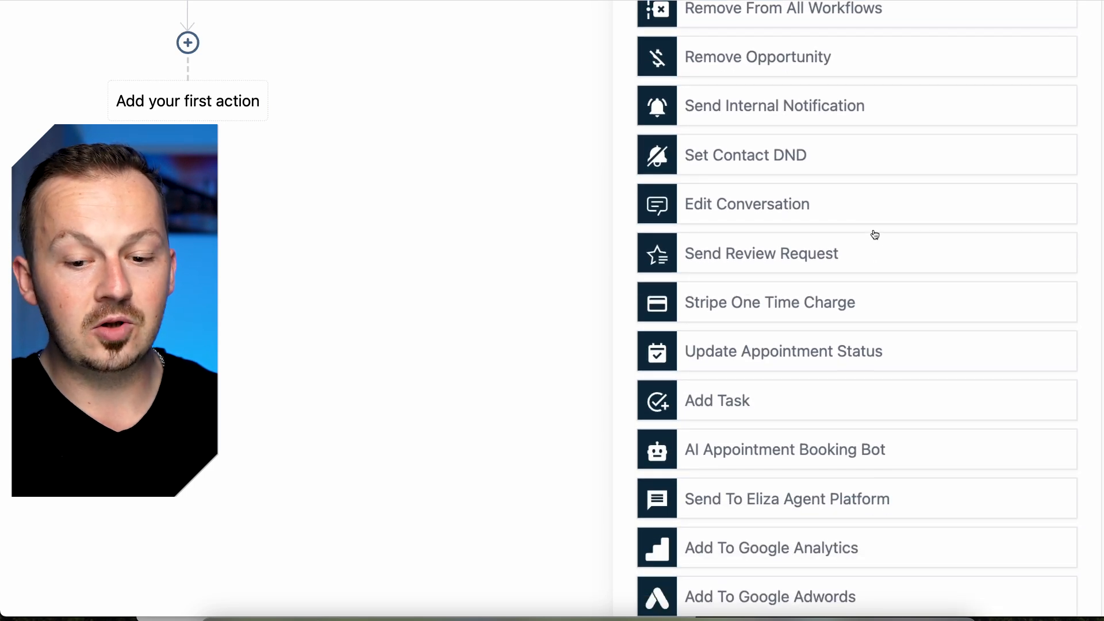
{"action": "scroll", "coordinate": [874, 235], "scroll_direction": "down", "scroll_amount": 10}
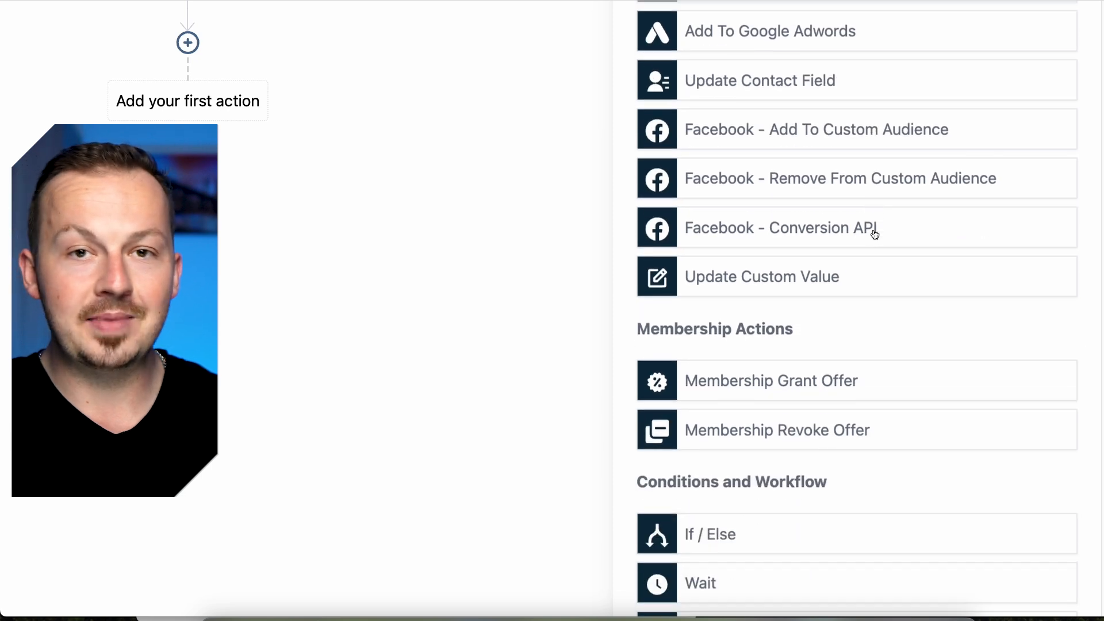
{"action": "scroll", "coordinate": [874, 234], "scroll_direction": "down", "scroll_amount": 1}
{"action": "scroll", "coordinate": [874, 235], "scroll_direction": "down", "scroll_amount": 3}
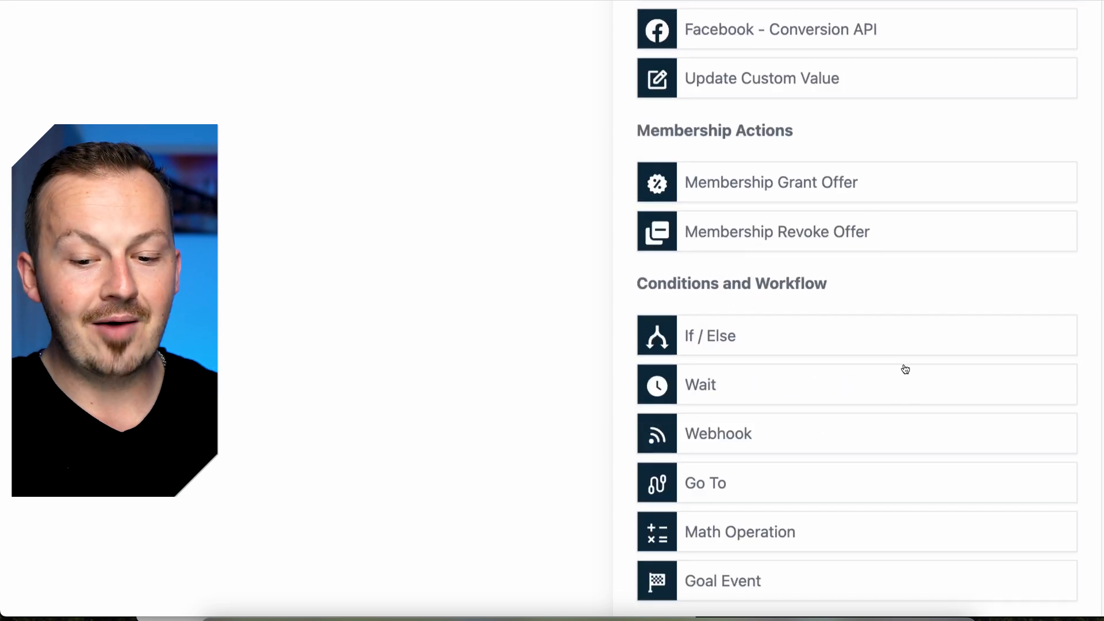
{"action": "scroll", "coordinate": [907, 377], "scroll_direction": "up", "scroll_amount": 14}
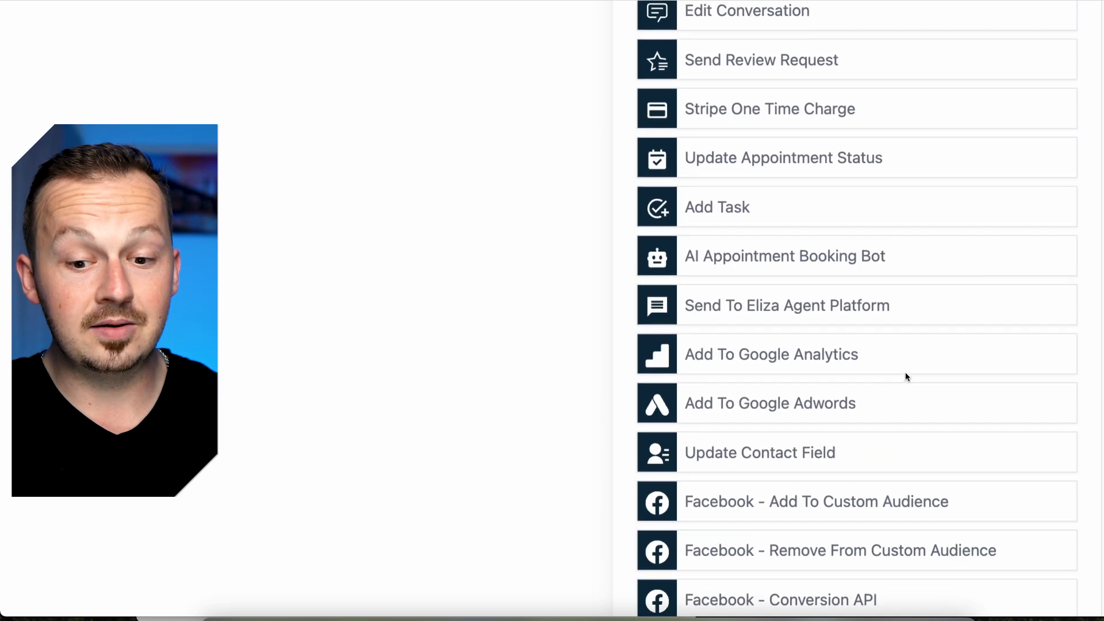
{"action": "scroll", "coordinate": [907, 377], "scroll_direction": "up", "scroll_amount": 18}
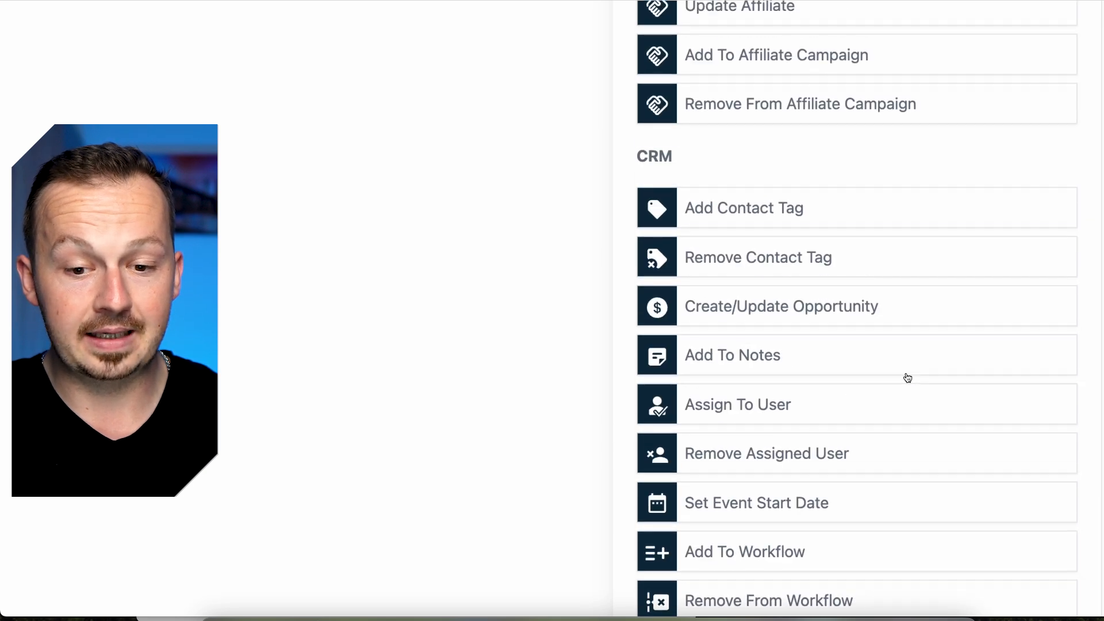
{"action": "scroll", "coordinate": [907, 376], "scroll_direction": "up", "scroll_amount": 5}
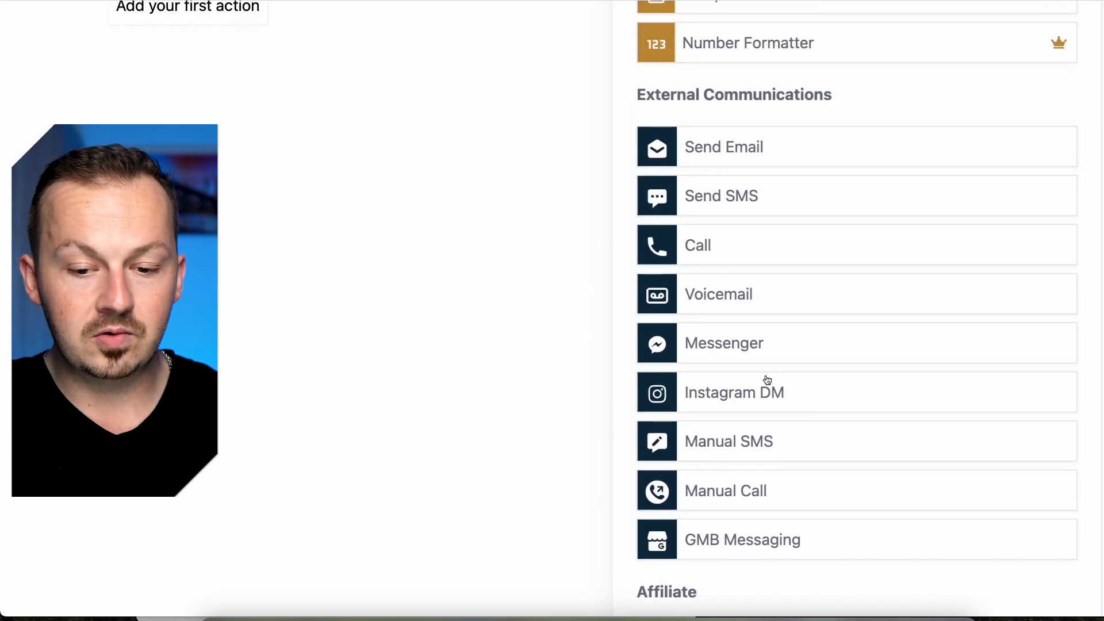
{"action": "scroll", "coordinate": [771, 365], "scroll_direction": "down", "scroll_amount": 2}
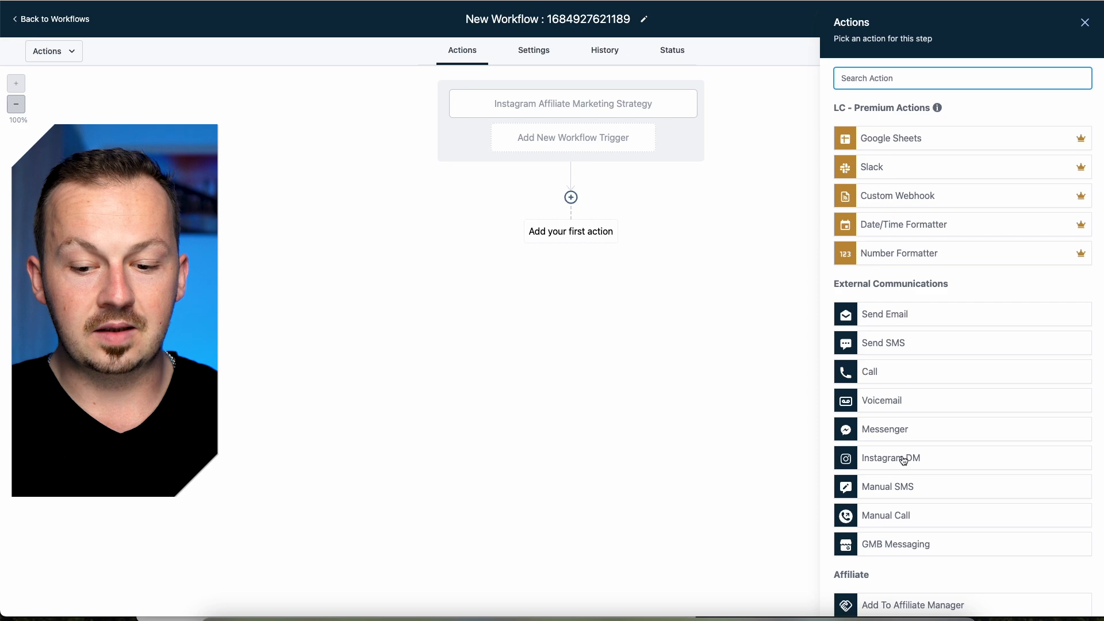
Choose Instagram DM as the workflow's first action and name it INSTAGRAM-DM #1
{"action": "left_click", "coordinate": [902, 459]}
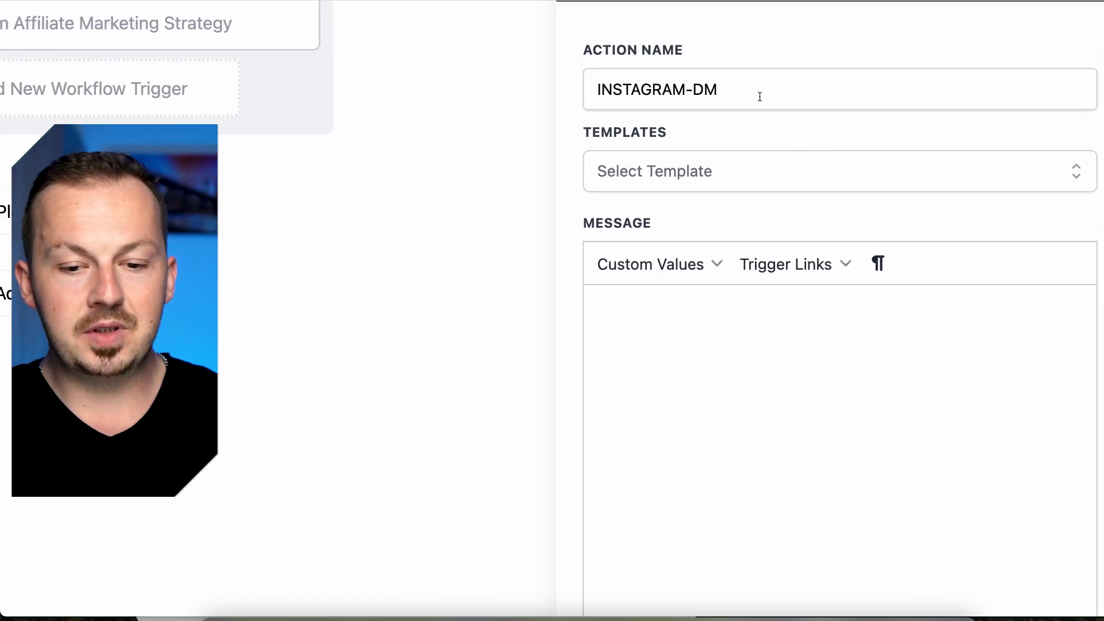
{"action": "left_click", "coordinate": [762, 84]}
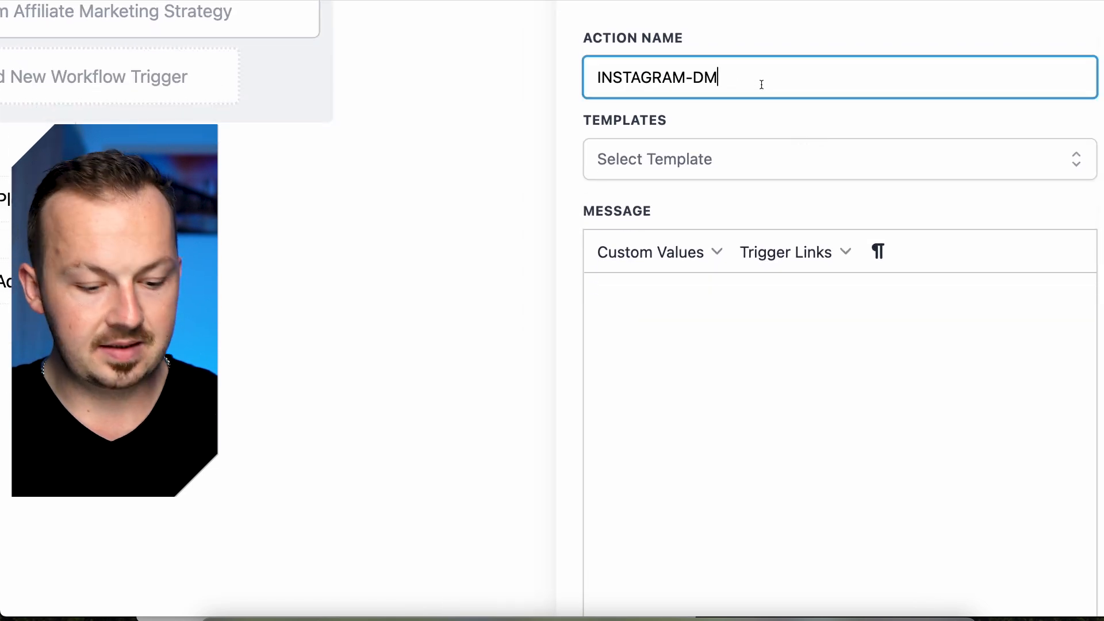
{"action": "type", "text": "#1"}
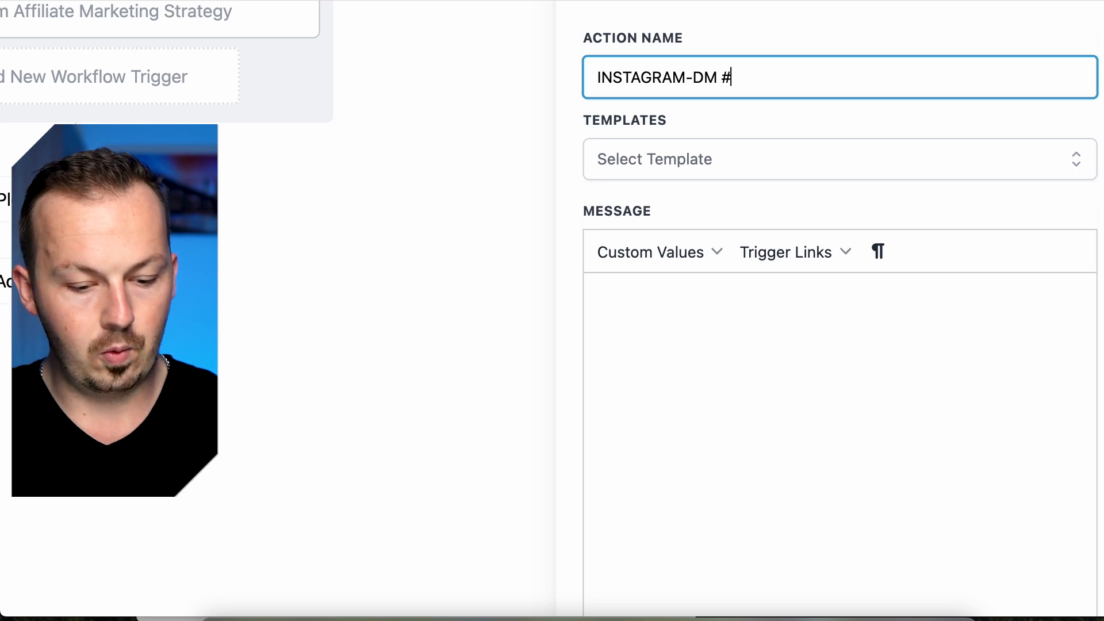
Write the direct message "Did you know you can make anywhere between $25 to $50 Per Hour reviewing apps from your phone?"
{"action": "left_click", "coordinate": [728, 345]}
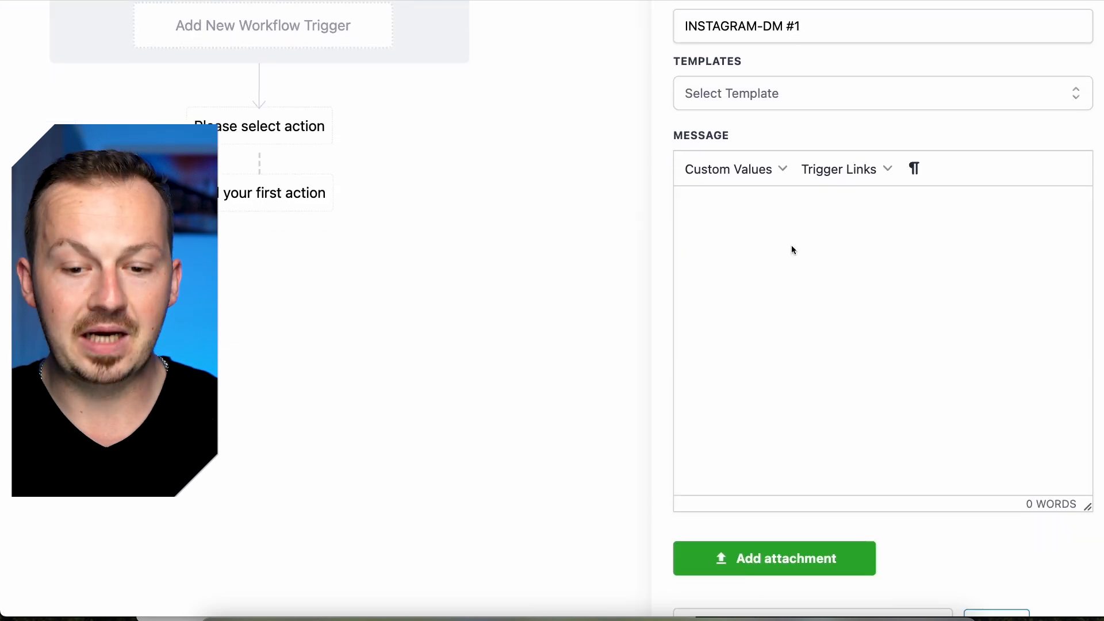
{"action": "type", "text": "Did you know you can make anywhere between $25 to $50 Per Hour reviewing apps from your phone?"}
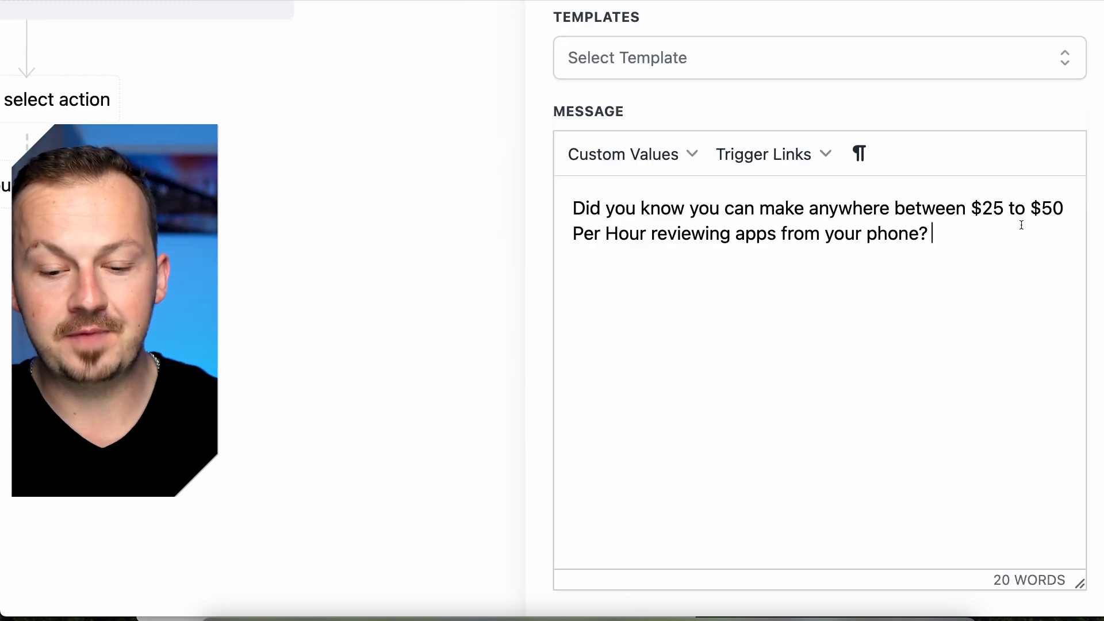
Check the pay range in the app review offer page's headline, and save the INSTAGRAM-DM #1 action
{"action": "scroll", "coordinate": [695, 258], "scroll_direction": "down", "scroll_amount": 2}
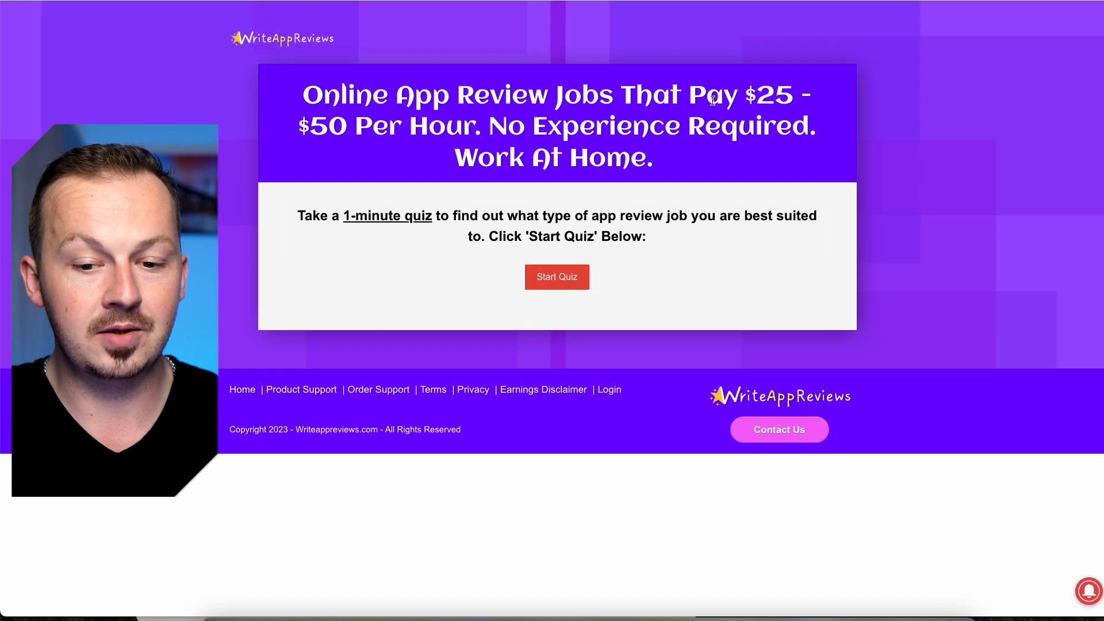
{"action": "left_click_drag", "start_coordinate": [744, 89], "coordinate": [812, 95]}
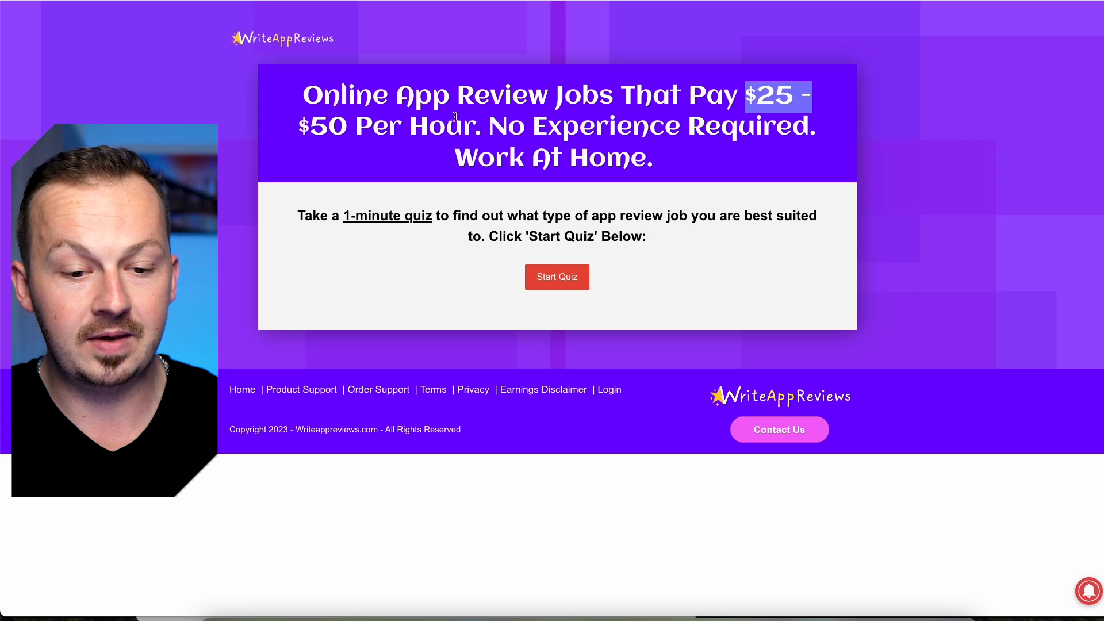
{"action": "left_click_drag", "start_coordinate": [296, 125], "coordinate": [402, 128]}
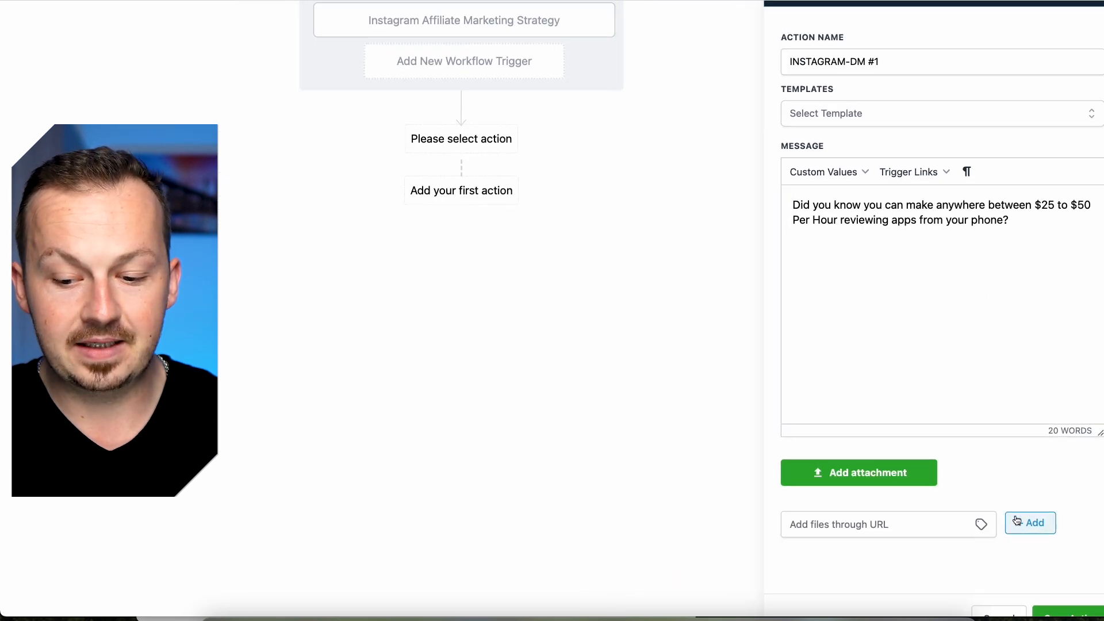
{"action": "left_click", "coordinate": [1080, 613]}
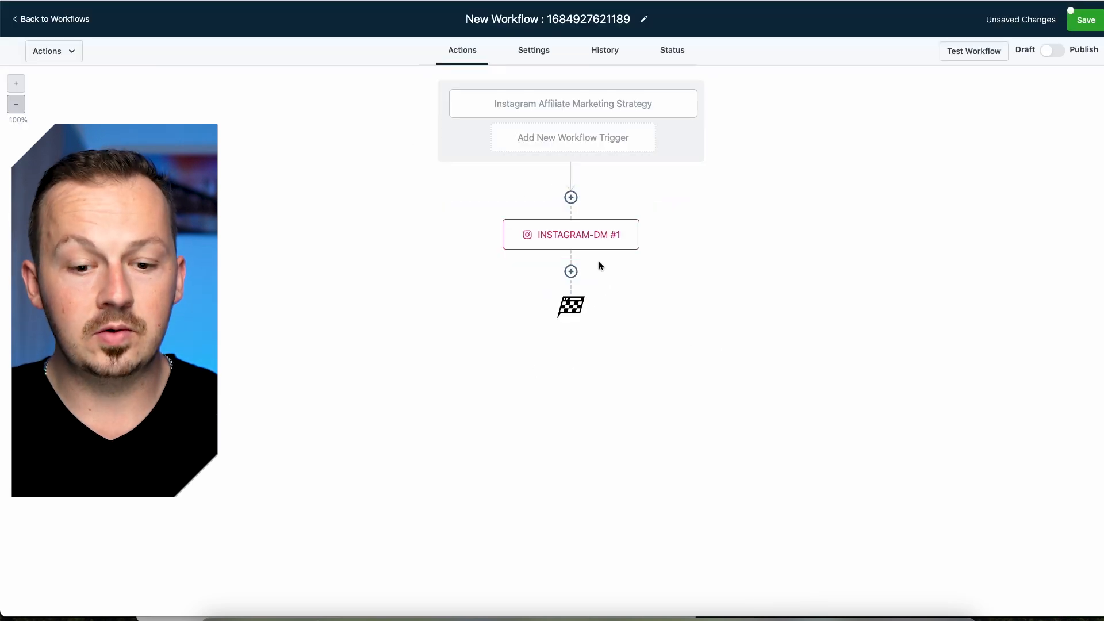
Add a Wait action with a 5-minute time delay after INSTAGRAM-DM #1 and save it
{"action": "left_click", "coordinate": [571, 271]}
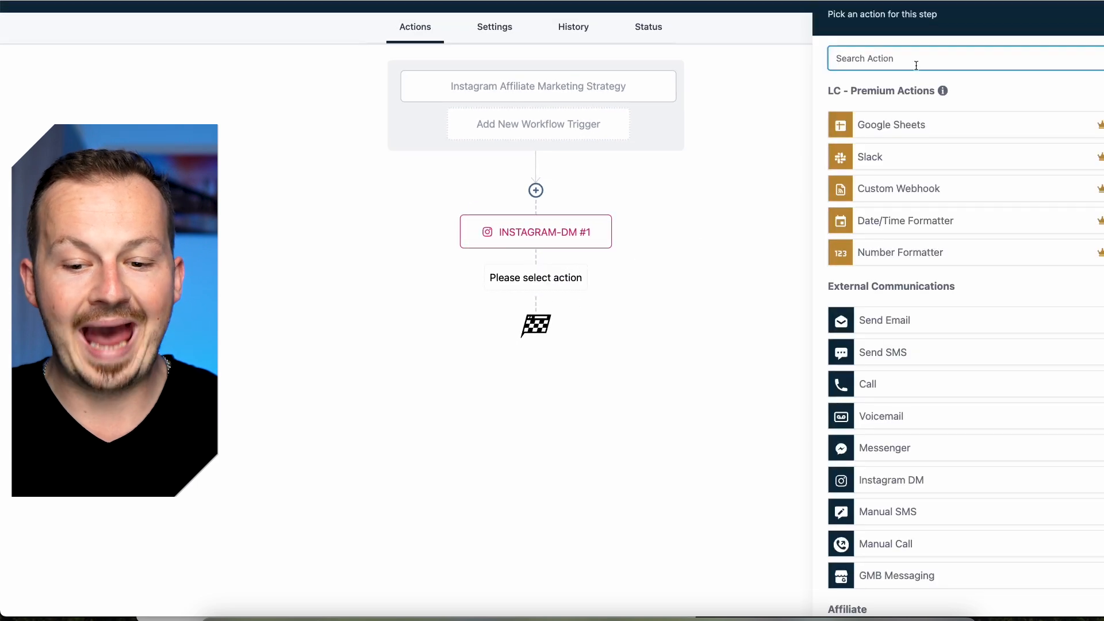
{"action": "type", "text": "wait"}
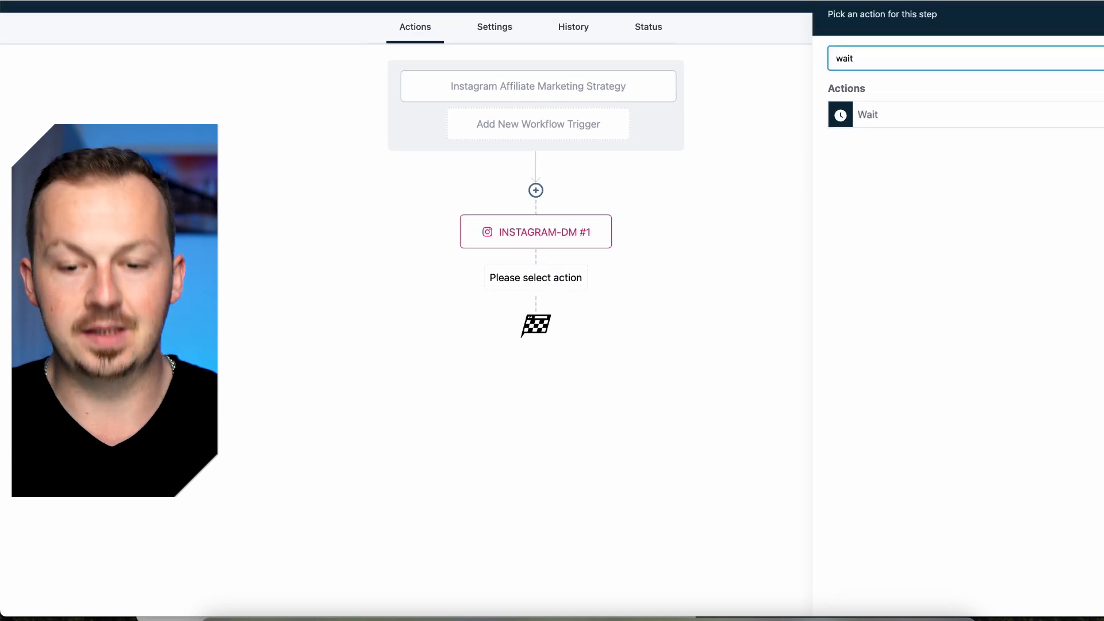
{"action": "left_click", "coordinate": [928, 119]}
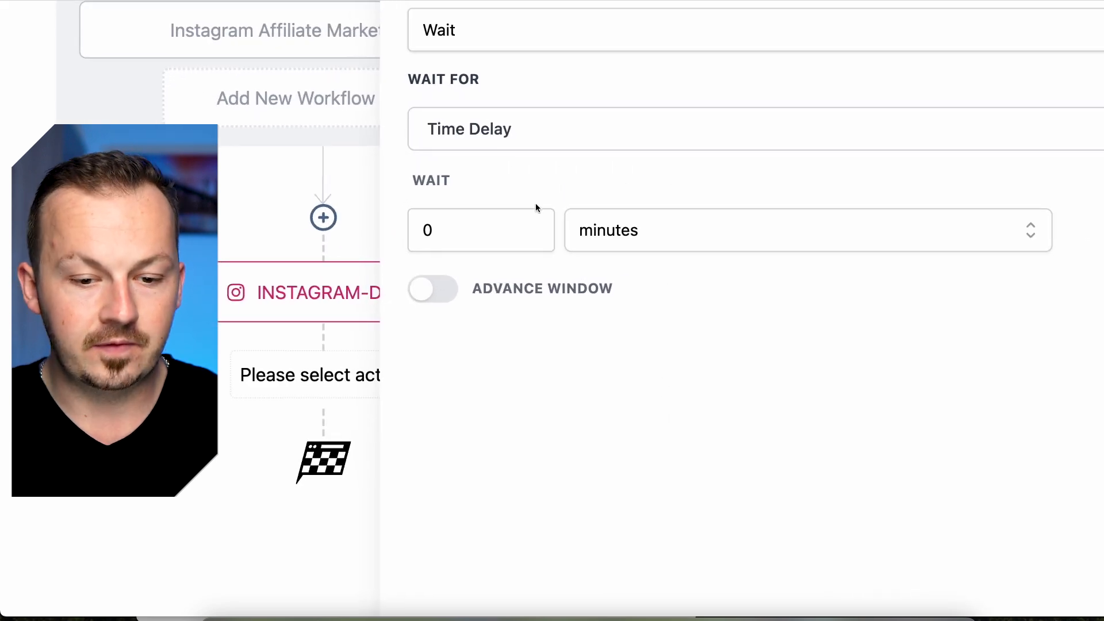
{"action": "key", "text": "Tab"}
{"action": "type", "text": "5"}
{"action": "left_click", "coordinate": [813, 313]}
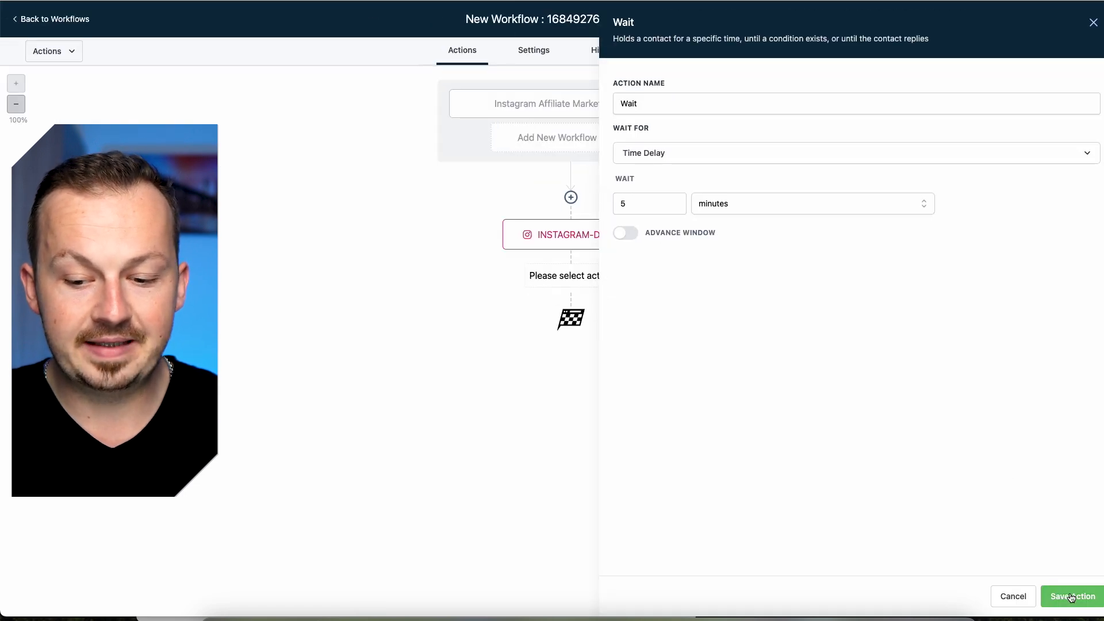
{"action": "left_click", "coordinate": [1071, 596]}
Add and save an Instagram DM after the wait, pitching app reviewing as the easiest phone side hustle and including the offer's ClickBank link
{"action": "left_click", "coordinate": [592, 347]}
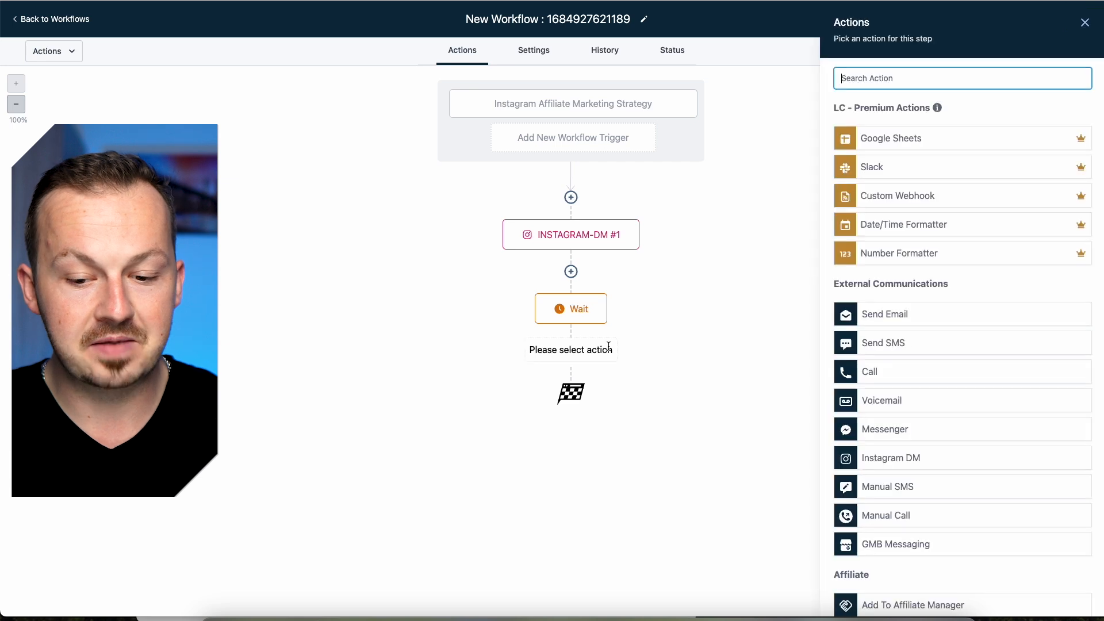
{"action": "left_click", "coordinate": [919, 459]}
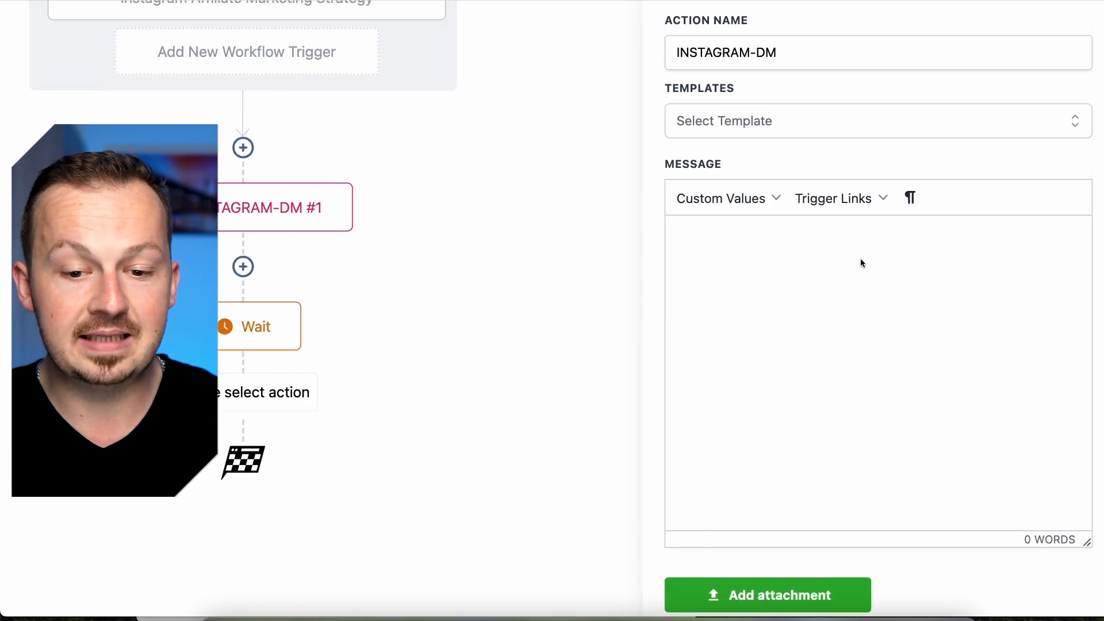
{"action": "left_click", "coordinate": [874, 257]}
{"action": "type", "text": "It's very easy actually, I am doing it for a few days now and it is the easiest side hustle you can do from your phone.  If you are interested, check it out here! https://1eee57dwm2z7q7atye4dpozcad.hop.clickbank.net"}
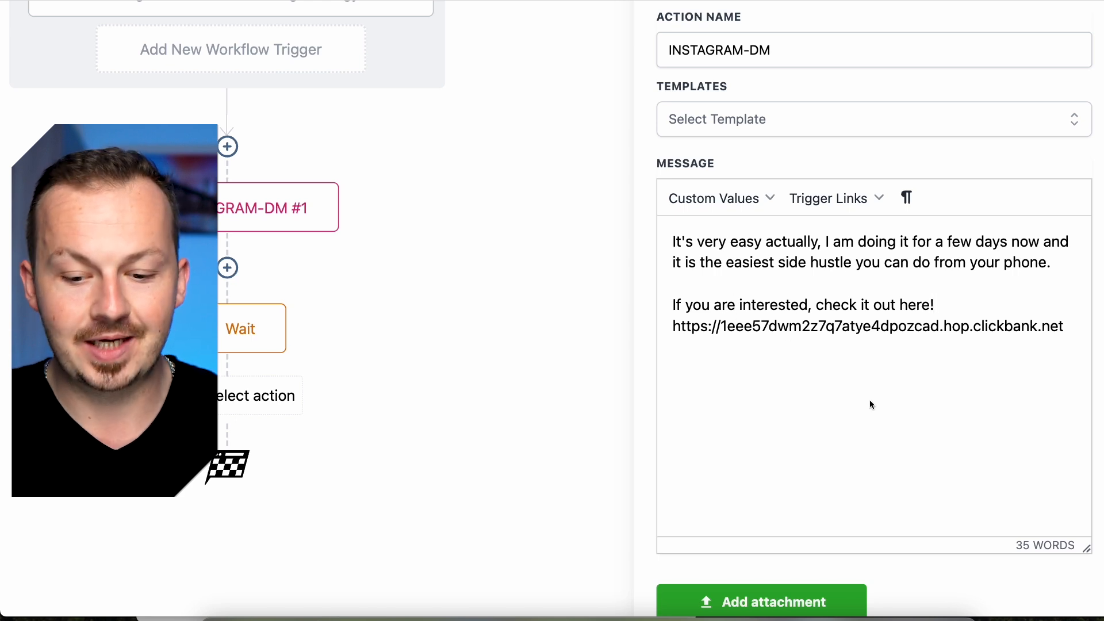
{"action": "left_click", "coordinate": [1068, 584]}
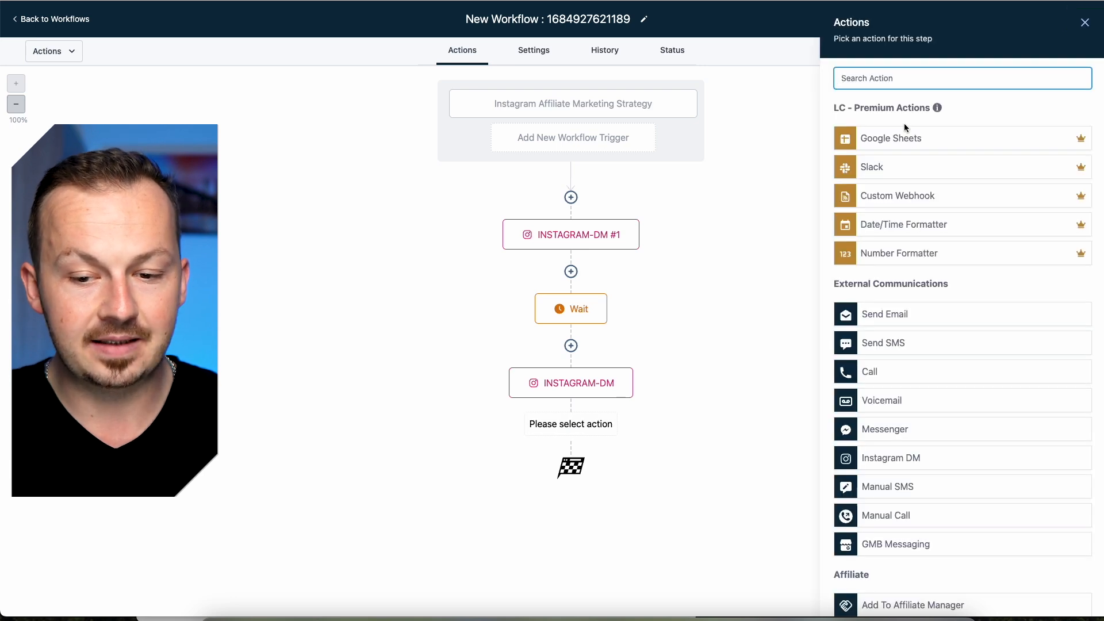
Add a Wait action with a 1-day time delay after the second Instagram DM and save it
{"action": "type", "text": "wait"}
{"action": "left_click_drag", "start_coordinate": [951, 137], "coordinate": [615, 424]}
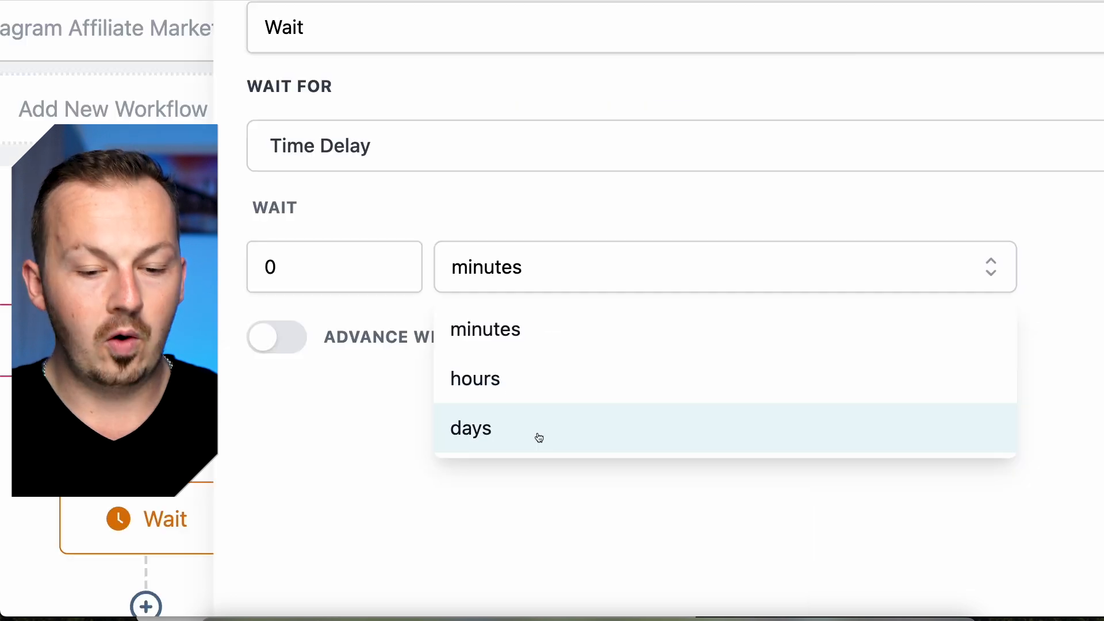
{"action": "left_click", "coordinate": [540, 436]}
{"action": "left_click", "coordinate": [291, 259]}
{"action": "left_click_drag", "start_coordinate": [291, 258], "coordinate": [229, 262]}
{"action": "type", "text": "1"}
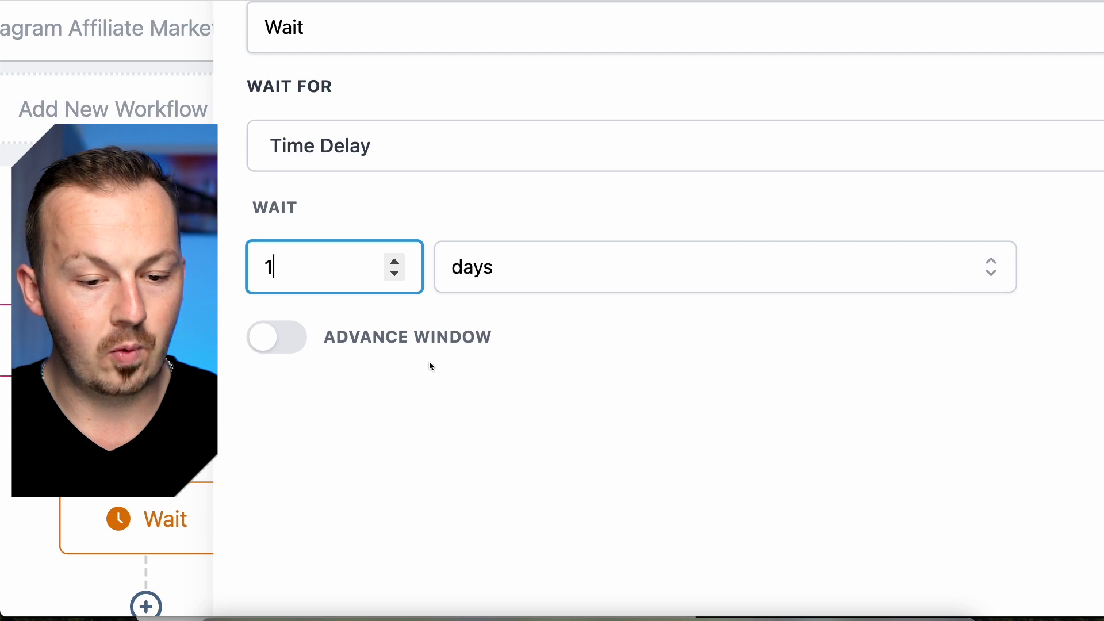
{"action": "left_click", "coordinate": [1079, 599]}
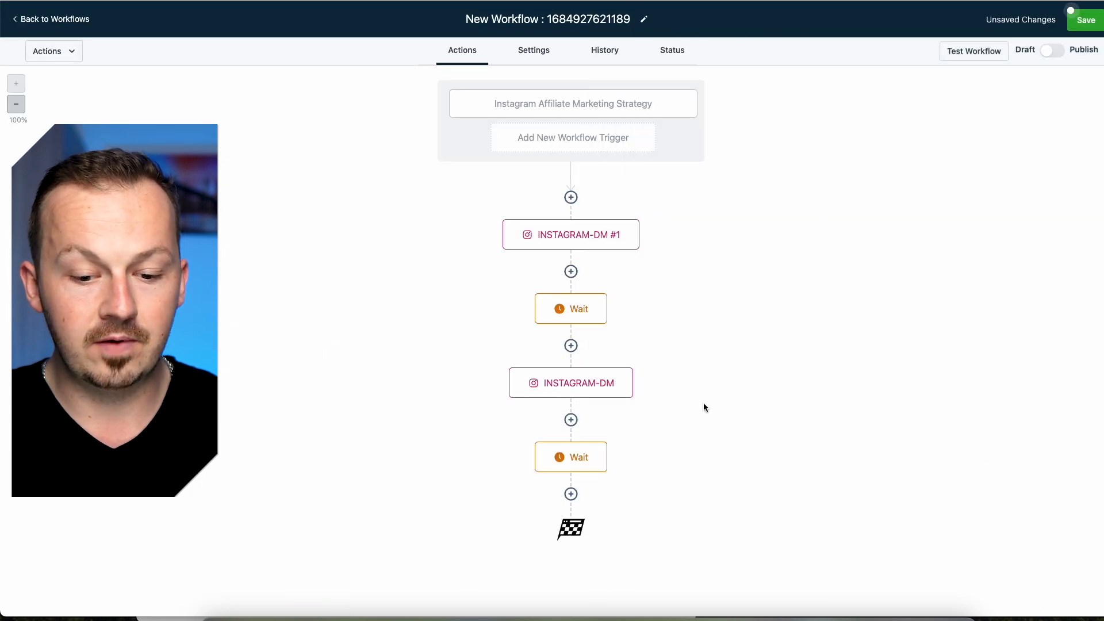
Add a third Instagram DM suggesting the last offer was not the right fit and inviting the contact to make money online using A.I
{"action": "left_click", "coordinate": [570, 493]}
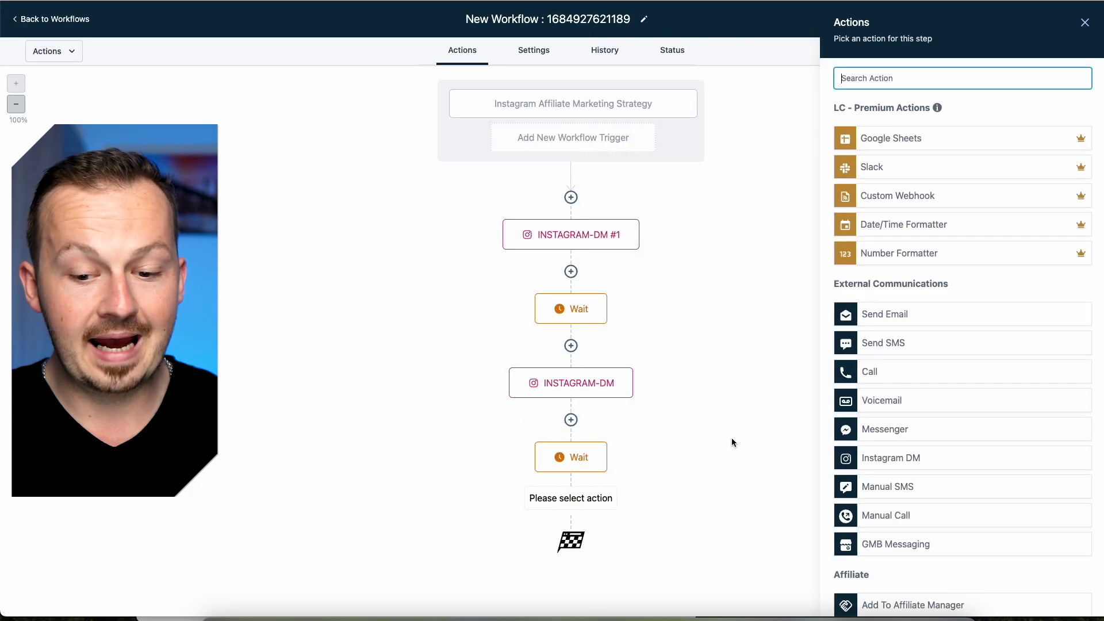
{"action": "left_click", "coordinate": [916, 457]}
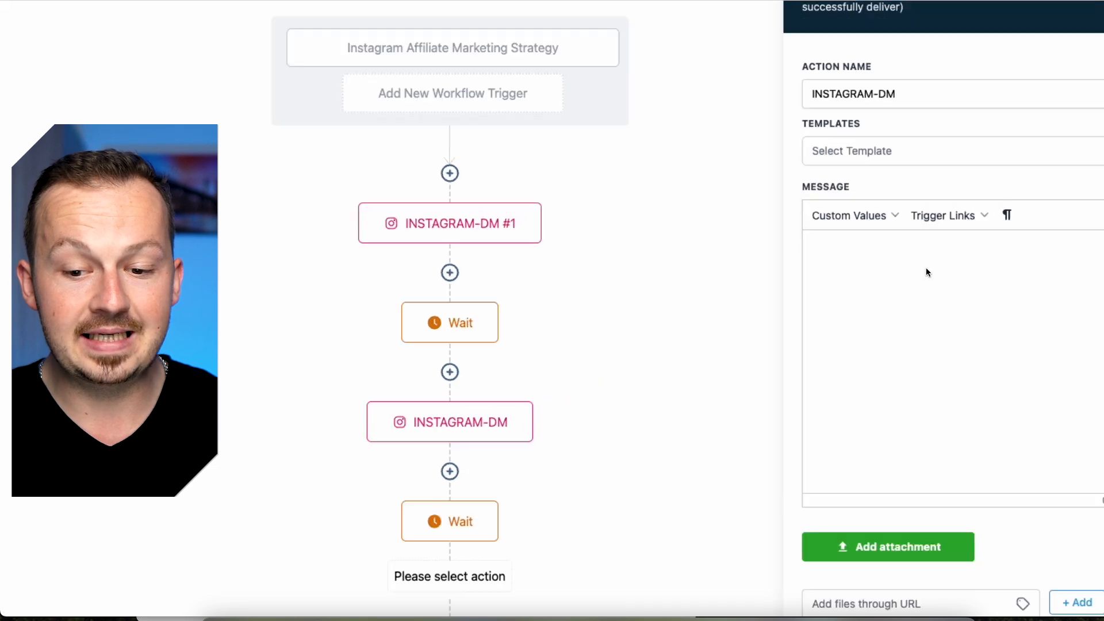
{"action": "left_click", "coordinate": [925, 267]}
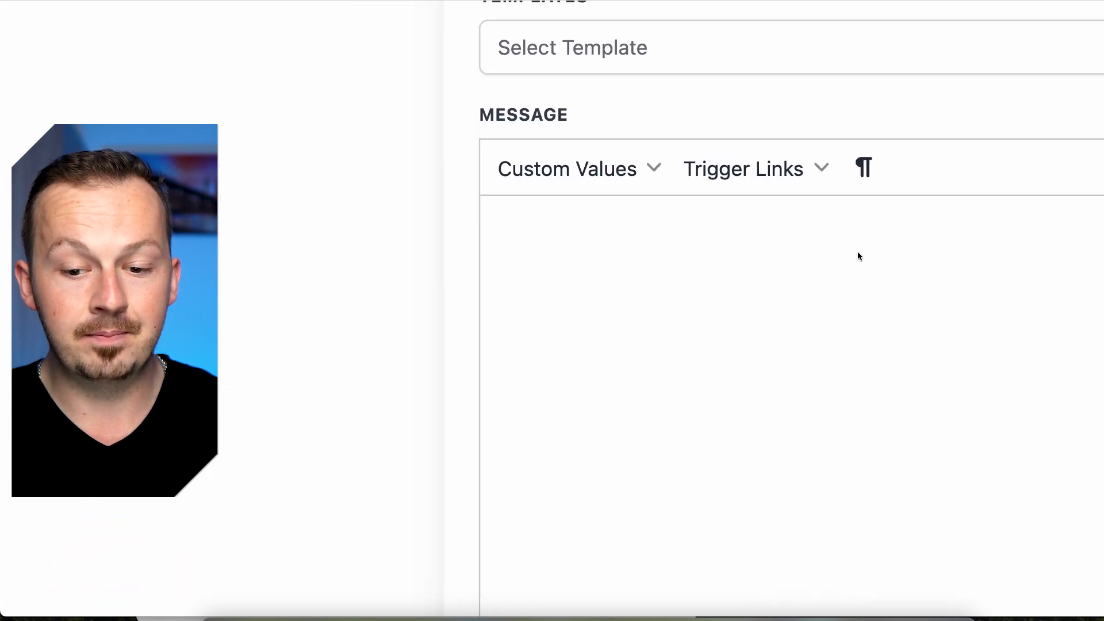
{"action": "type", "text": "Hey I hope you are doing well. I just thought about the last message I sent you, meby it was not the right fit for you.  If you want to learn how to make money on the internet using A.I check out this!"}
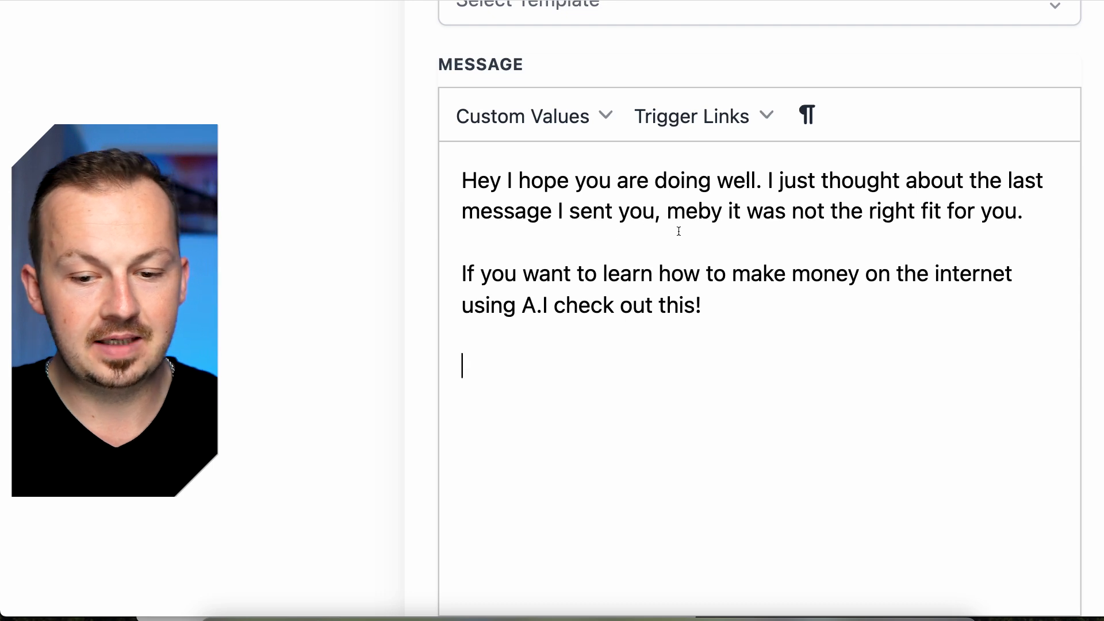
Switch to the ClickBank marketplace and examine the ConversioBot offer's description, gravity score and earnings per conversion
{"action": "scroll", "coordinate": [682, 249], "scroll_direction": "down", "scroll_amount": 2}
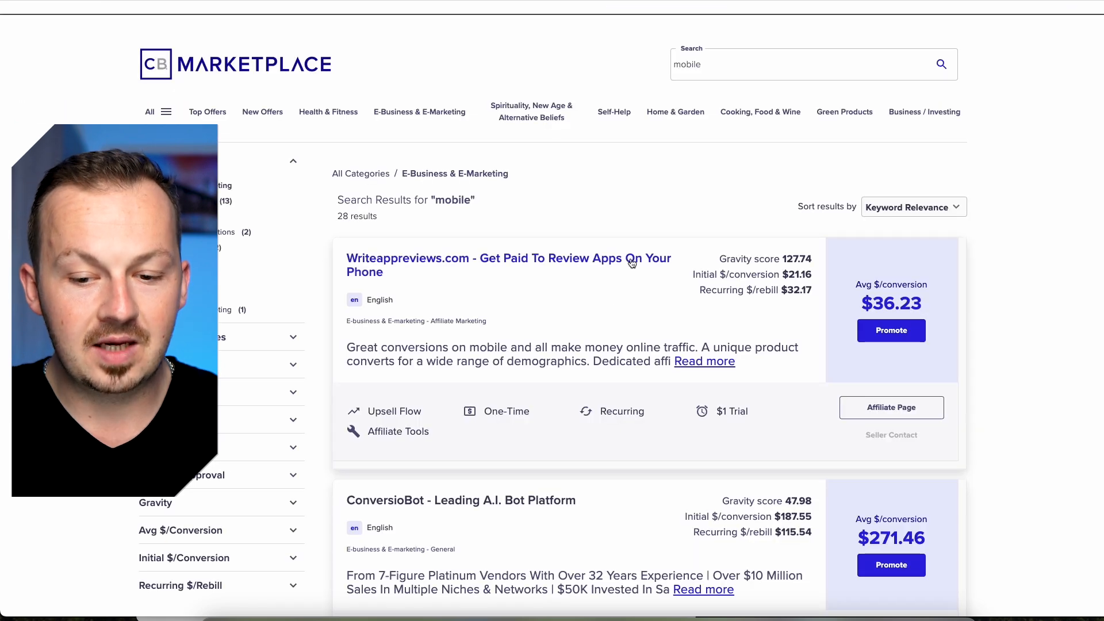
{"action": "scroll", "coordinate": [677, 246], "scroll_direction": "down", "scroll_amount": 5}
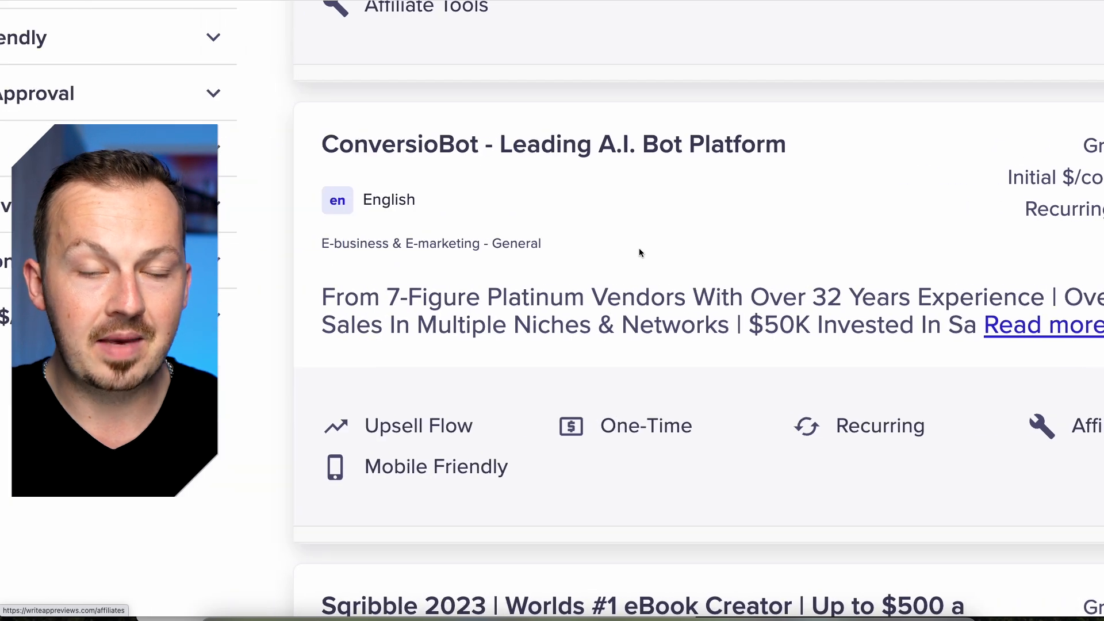
{"action": "scroll", "coordinate": [658, 261], "scroll_direction": "up", "scroll_amount": 1}
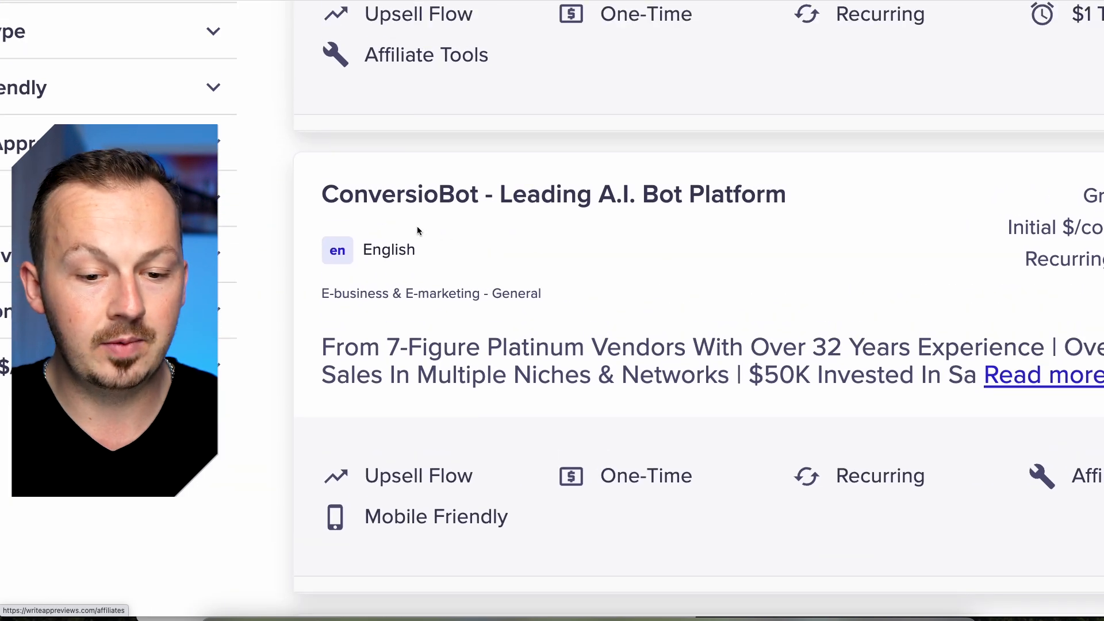
{"action": "scroll", "coordinate": [460, 189], "scroll_direction": "right", "scroll_amount": 2}
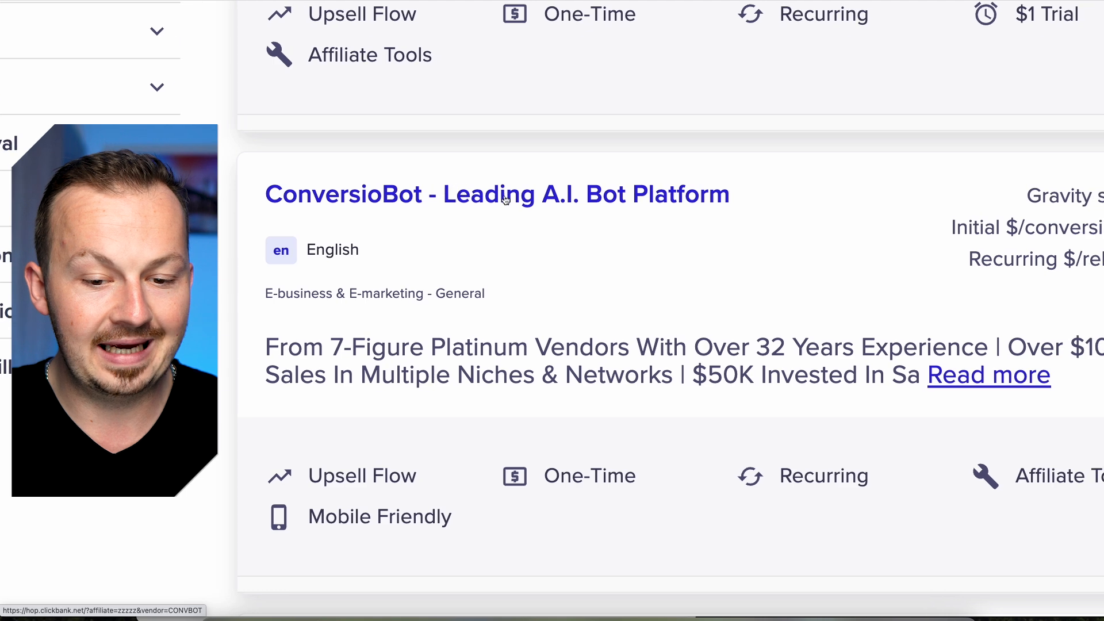
{"action": "scroll", "coordinate": [505, 198], "scroll_direction": "right", "scroll_amount": 15}
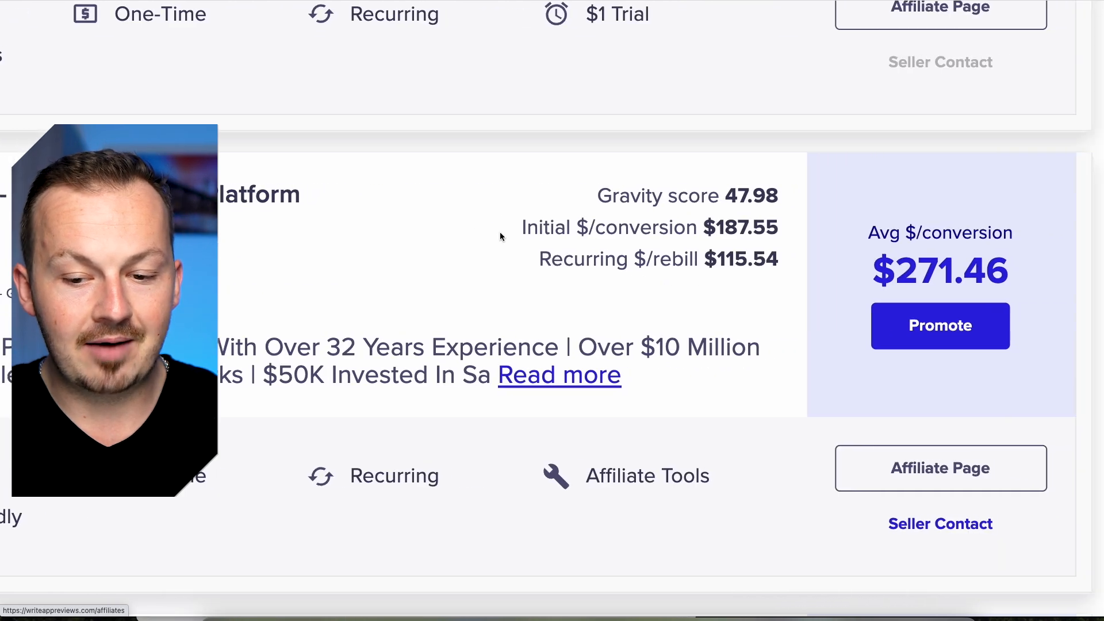
{"action": "scroll", "coordinate": [499, 235], "scroll_direction": "right", "scroll_amount": 9}
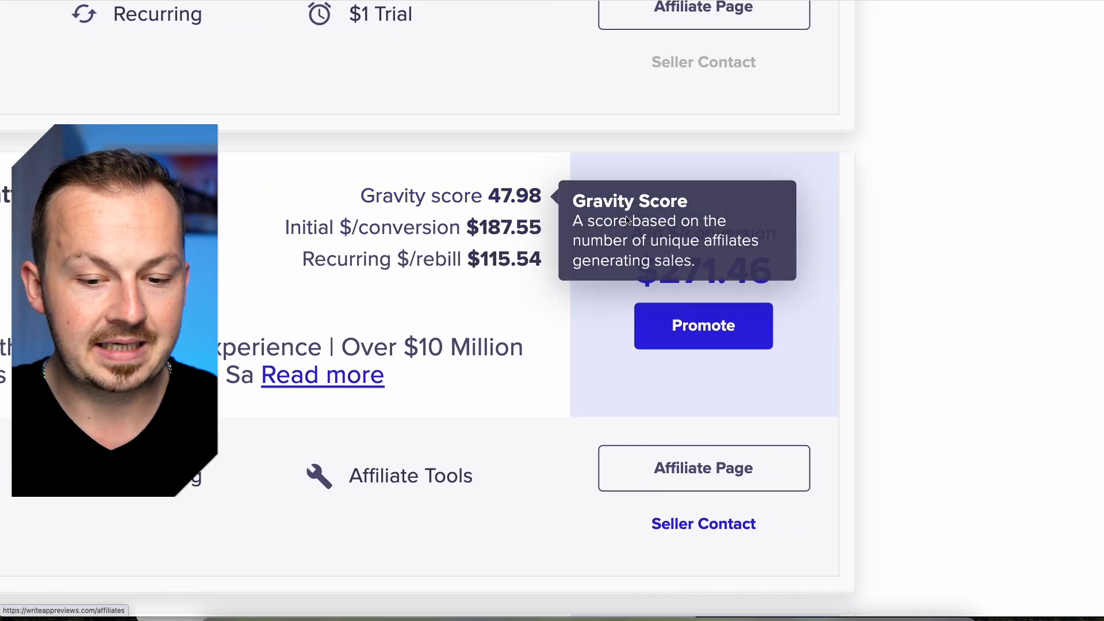
{"action": "scroll", "coordinate": [863, 324], "scroll_direction": "right", "scroll_amount": 2}
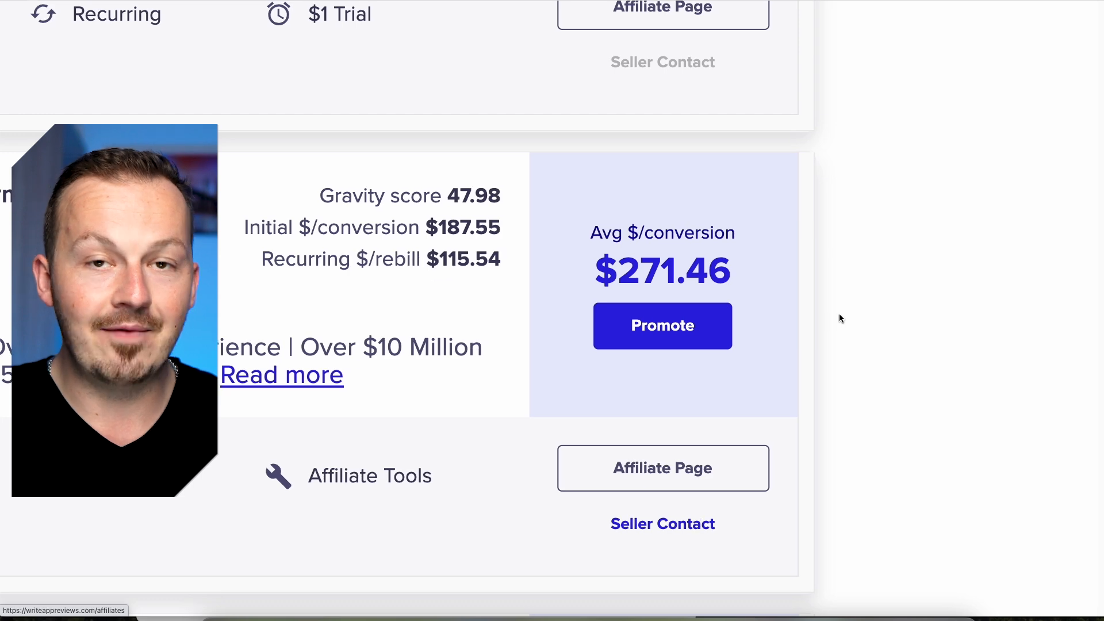
{"action": "scroll", "coordinate": [639, 233], "scroll_direction": "down", "scroll_amount": 1}
Create a HopLink for the ConversioBot offer with the affiliate's account nickname, and copy the encrypted link
{"action": "mouse_move", "coordinate": [640, 233]}
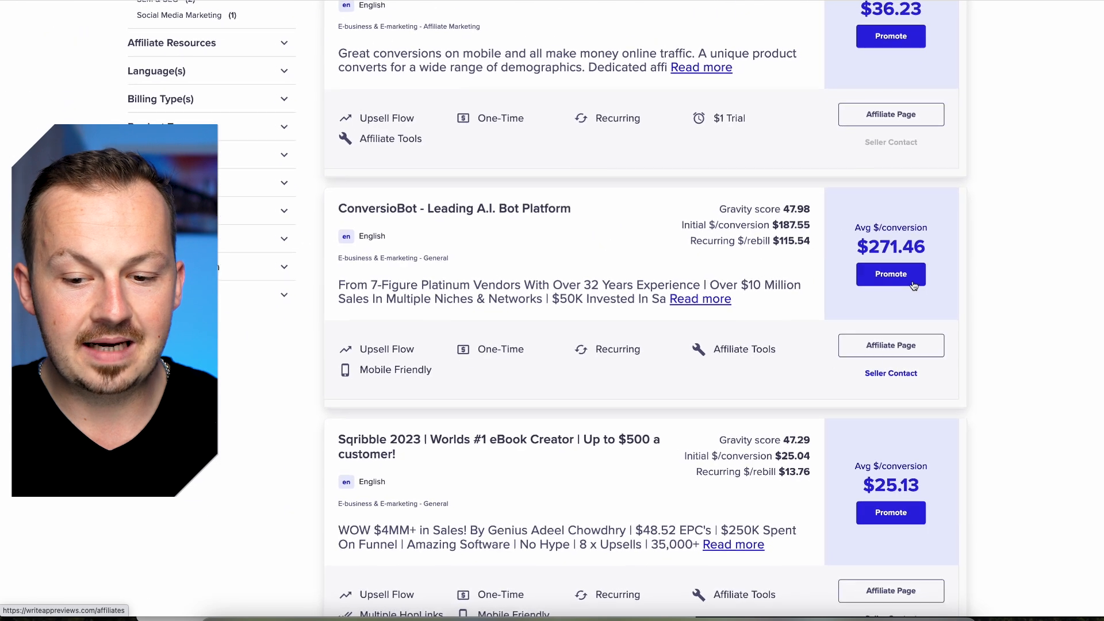
{"action": "left_click", "coordinate": [662, 304]}
{"action": "left_click", "coordinate": [530, 303]}
{"action": "type", "text": "acaddwell"}
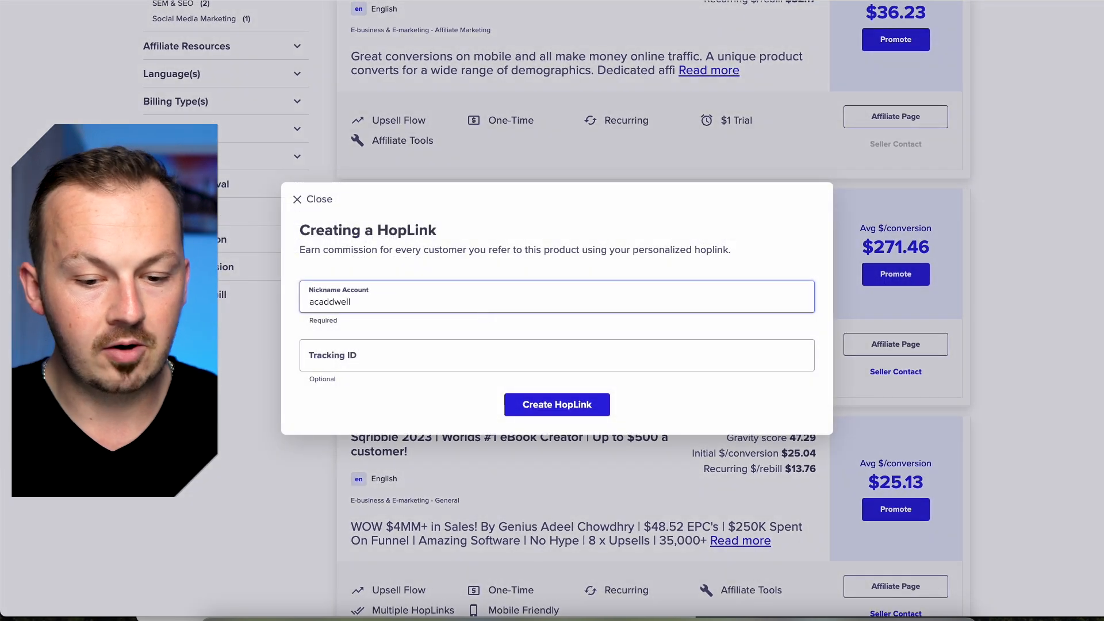
{"action": "left_click", "coordinate": [540, 406]}
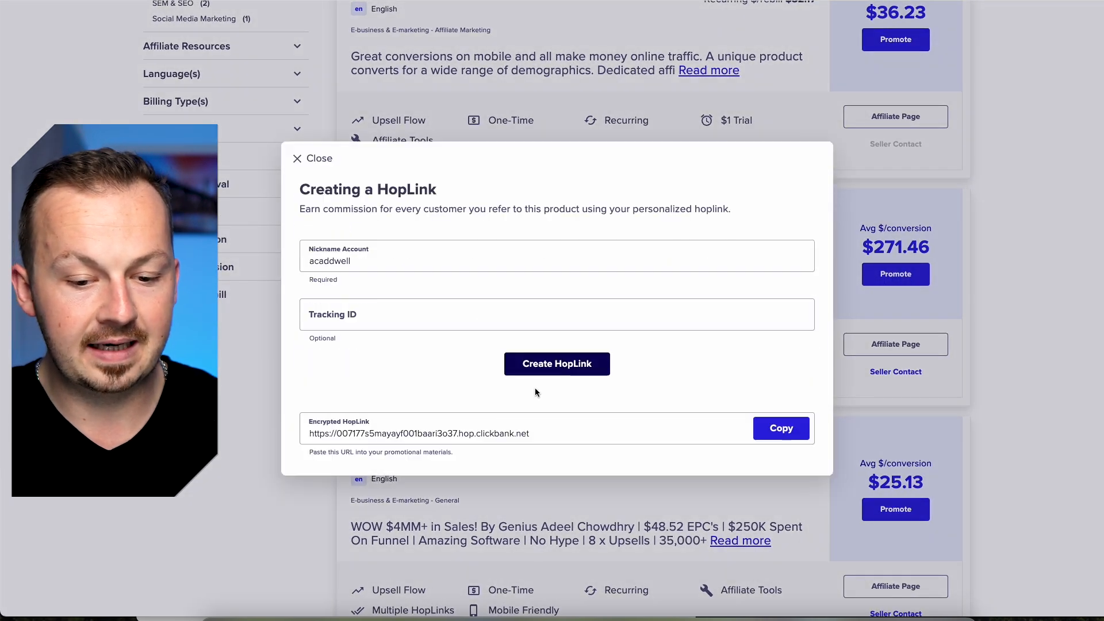
{"action": "left_click", "coordinate": [801, 433]}
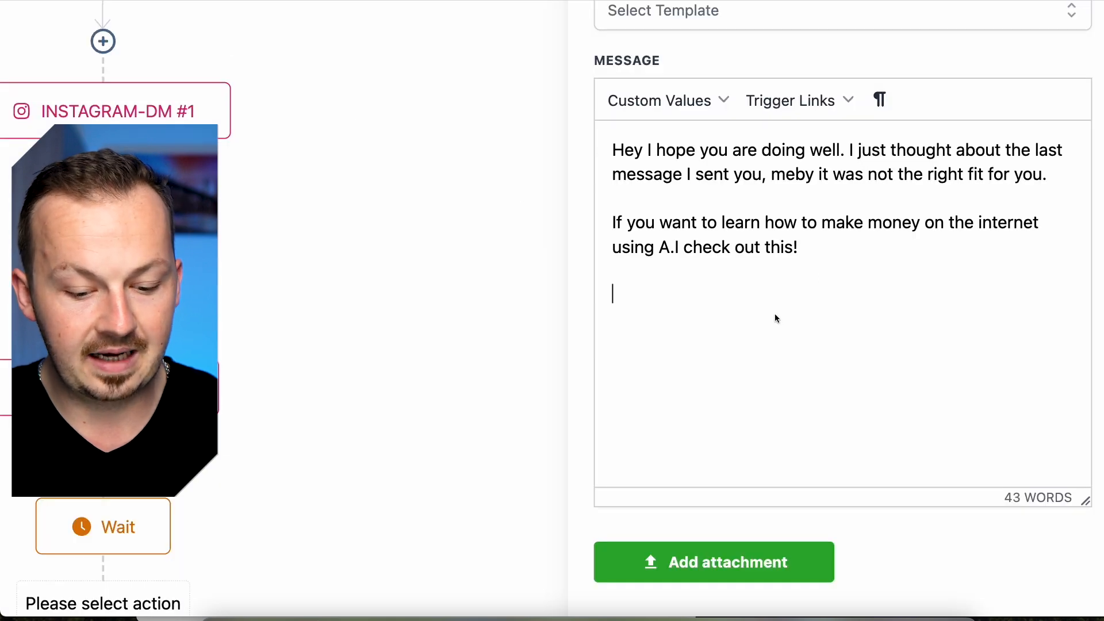
Paste the ConversioBot HopLink at the end of the third Instagram DM and save the action
{"action": "key", "text": "ctrl+v"}
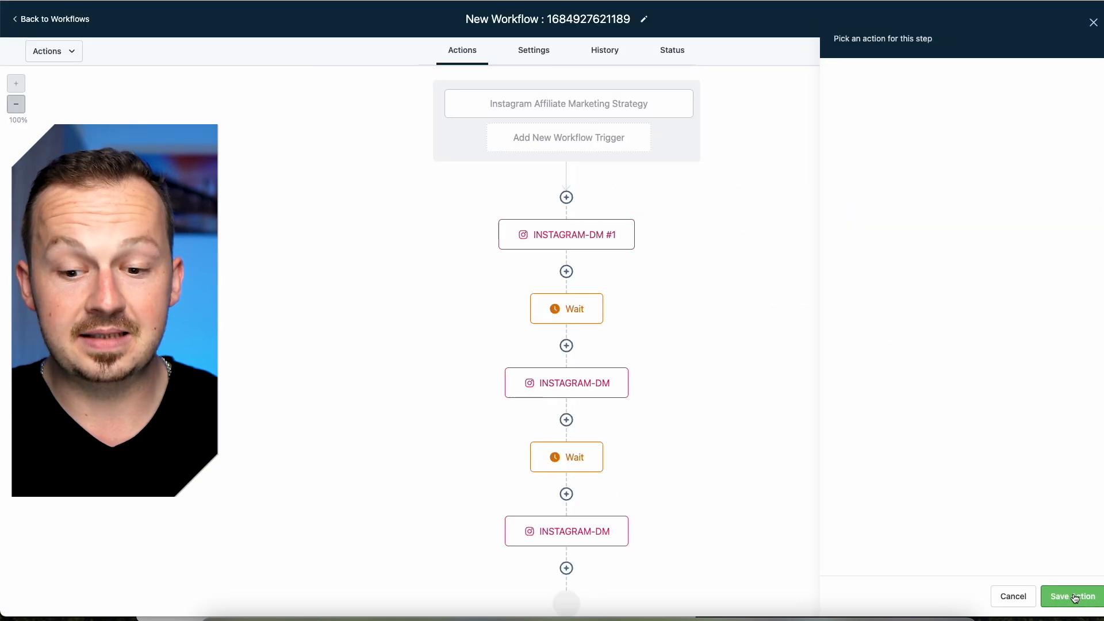
{"action": "left_click", "coordinate": [667, 481]}
{"action": "scroll", "coordinate": [686, 483], "scroll_direction": "down", "scroll_amount": 1}
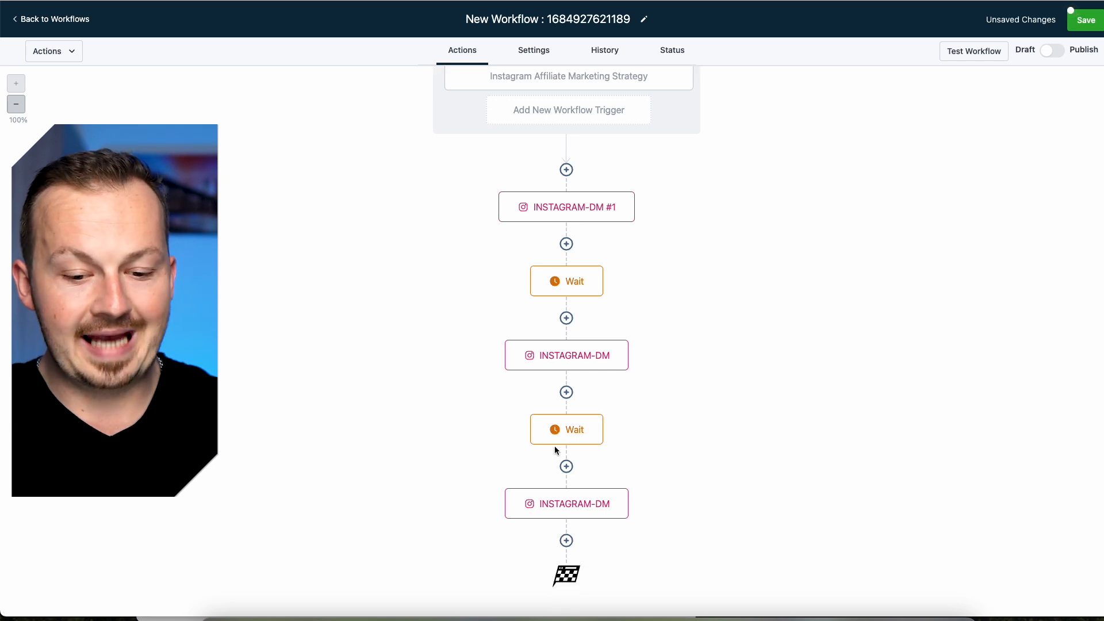
Add a Wait action of 3 days after the third Instagram DM and save it
{"action": "left_click", "coordinate": [567, 536]}
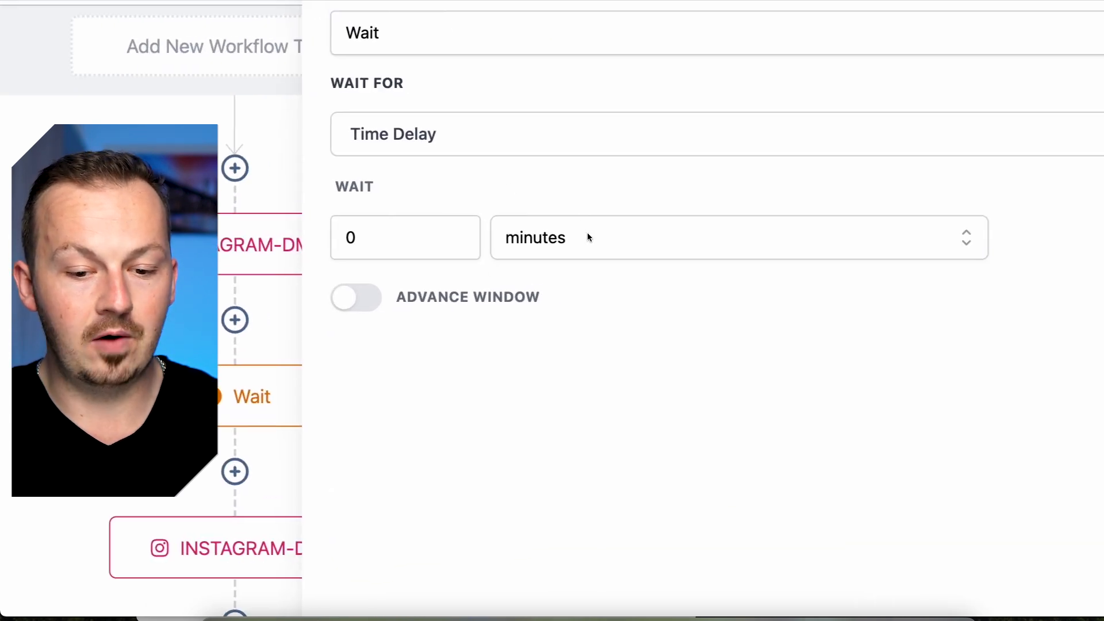
{"action": "left_click", "coordinate": [728, 209]}
{"action": "left_click", "coordinate": [703, 312]}
{"action": "double_click", "coordinate": [384, 237]}
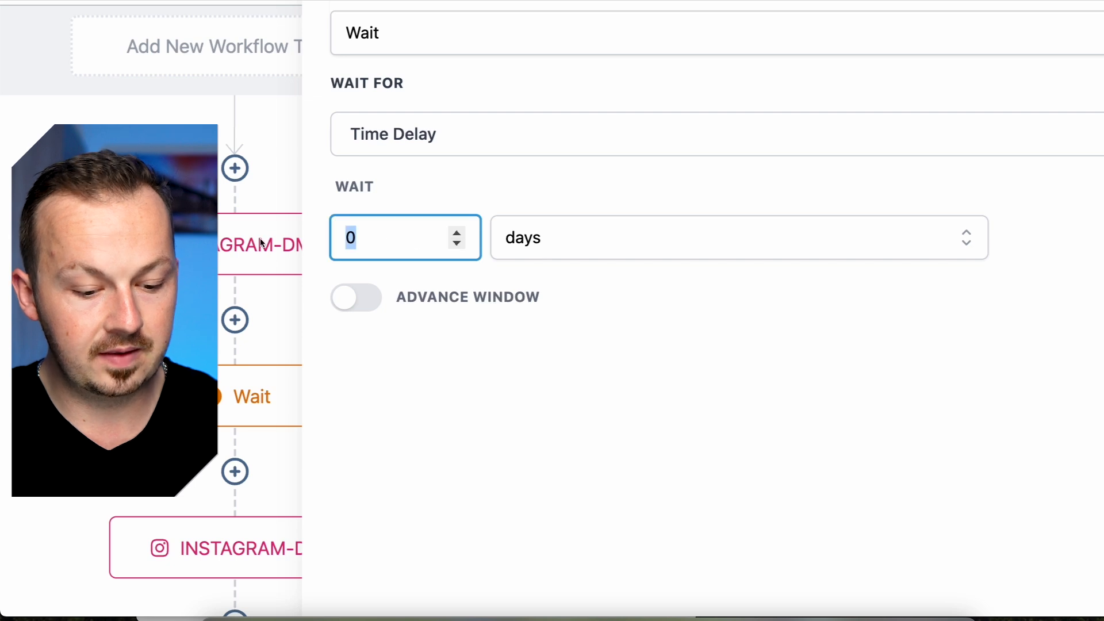
{"action": "type", "text": "3"}
{"action": "left_click", "coordinate": [727, 337]}
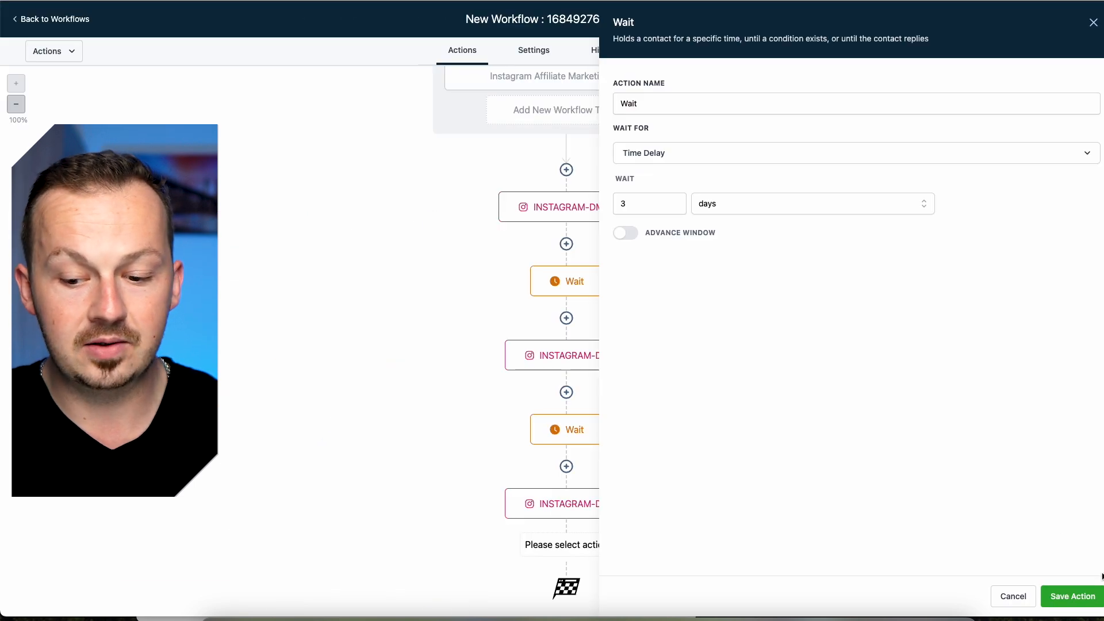
{"action": "left_click", "coordinate": [1083, 598]}
{"action": "scroll", "coordinate": [591, 547], "scroll_direction": "down", "scroll_amount": 2}
{"action": "left_click", "coordinate": [566, 541]}
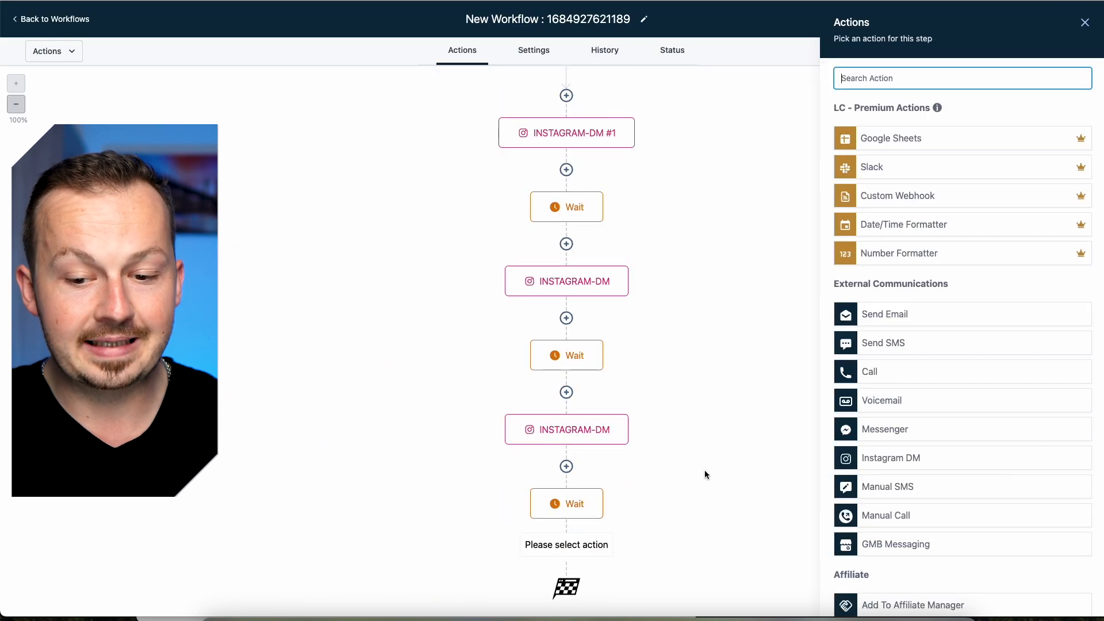
{"action": "left_click", "coordinate": [918, 459]}
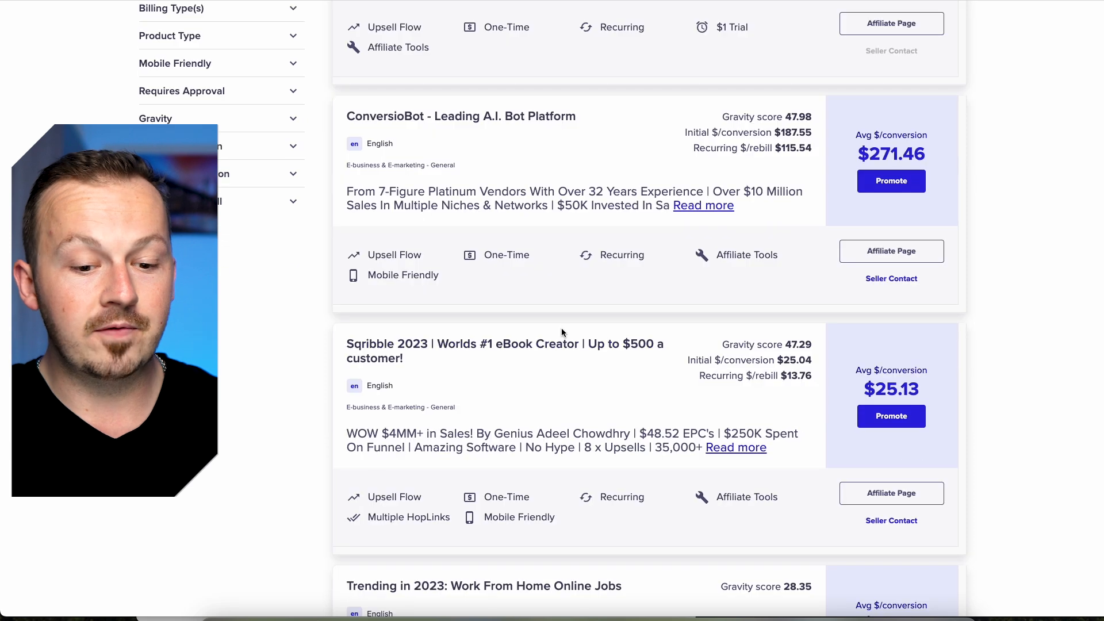
{"action": "scroll", "coordinate": [599, 308], "scroll_direction": "down", "scroll_amount": 5}
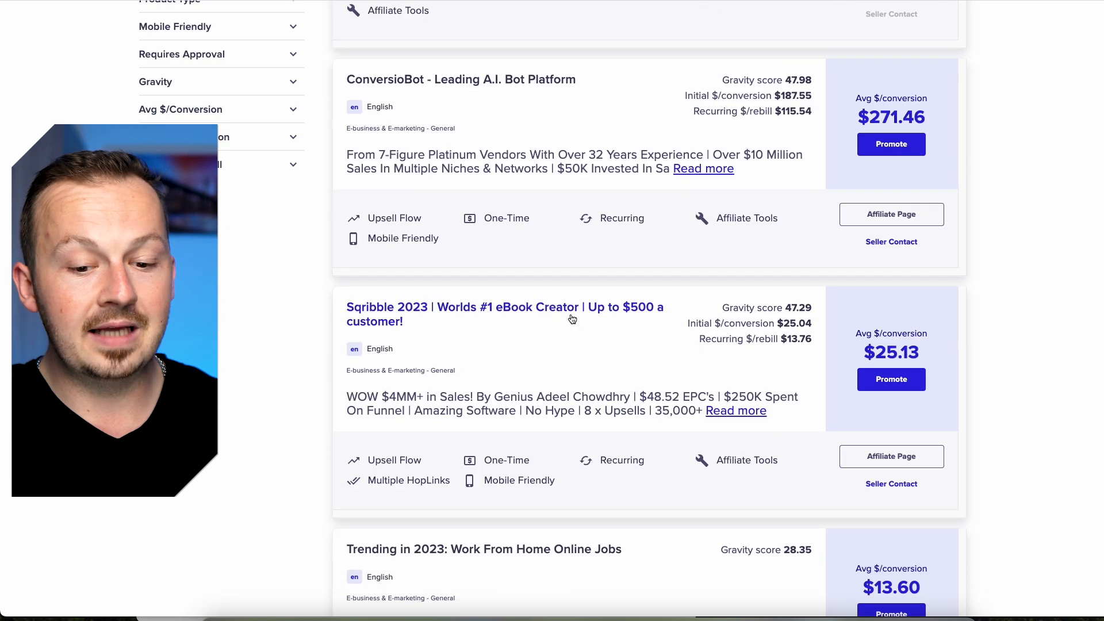
{"action": "scroll", "coordinate": [649, 309], "scroll_direction": "down", "scroll_amount": 2}
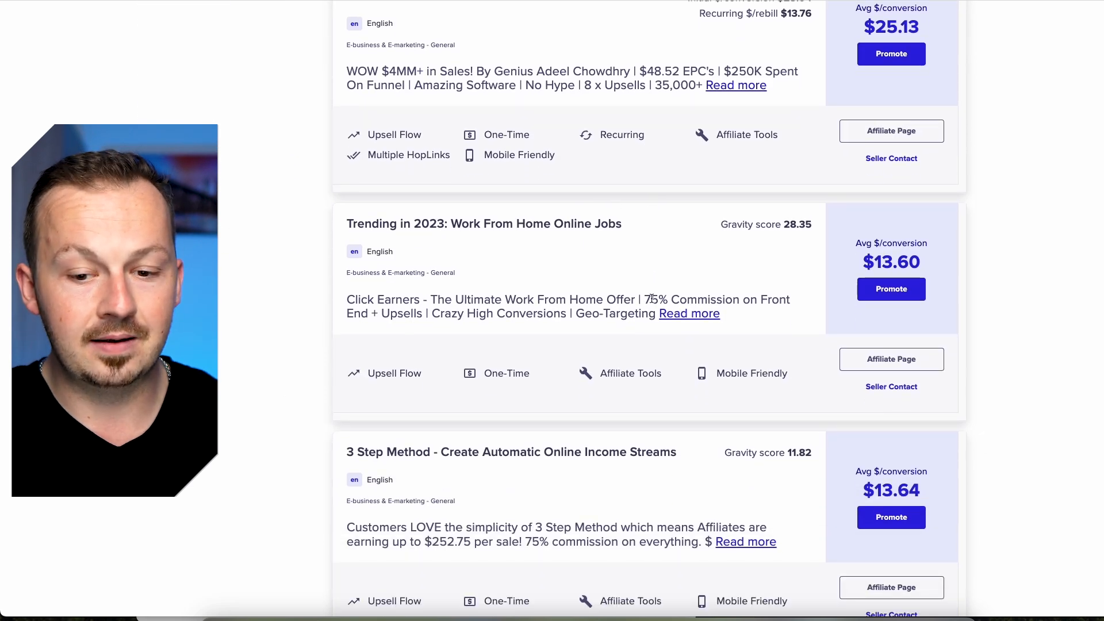
{"action": "scroll", "coordinate": [608, 319], "scroll_direction": "up", "scroll_amount": 15}
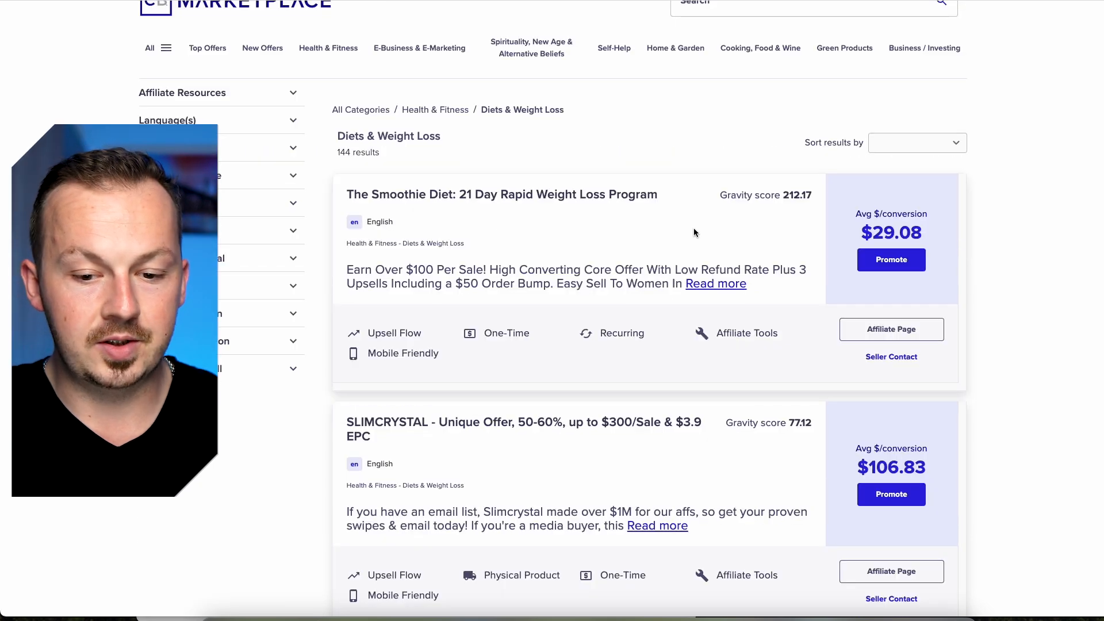
{"action": "scroll", "coordinate": [699, 233], "scroll_direction": "down", "scroll_amount": 2}
{"action": "scroll", "coordinate": [706, 257], "scroll_direction": "down", "scroll_amount": 1}
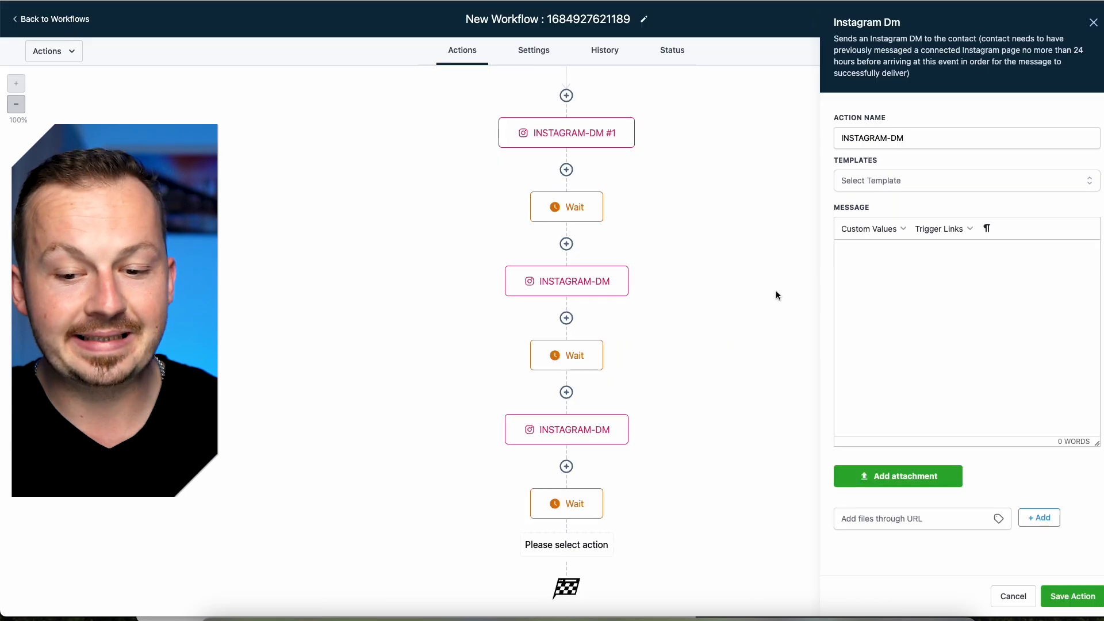
{"action": "left_click", "coordinate": [769, 291]}
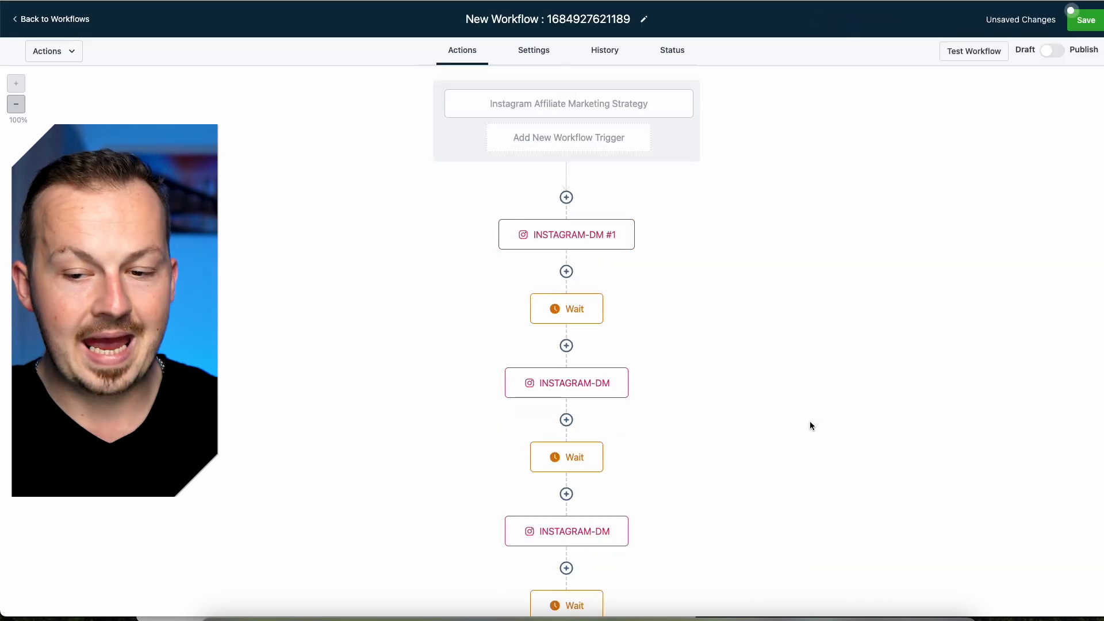
Switch the workflow from Draft to Publish and save it
{"action": "left_click", "coordinate": [1061, 49]}
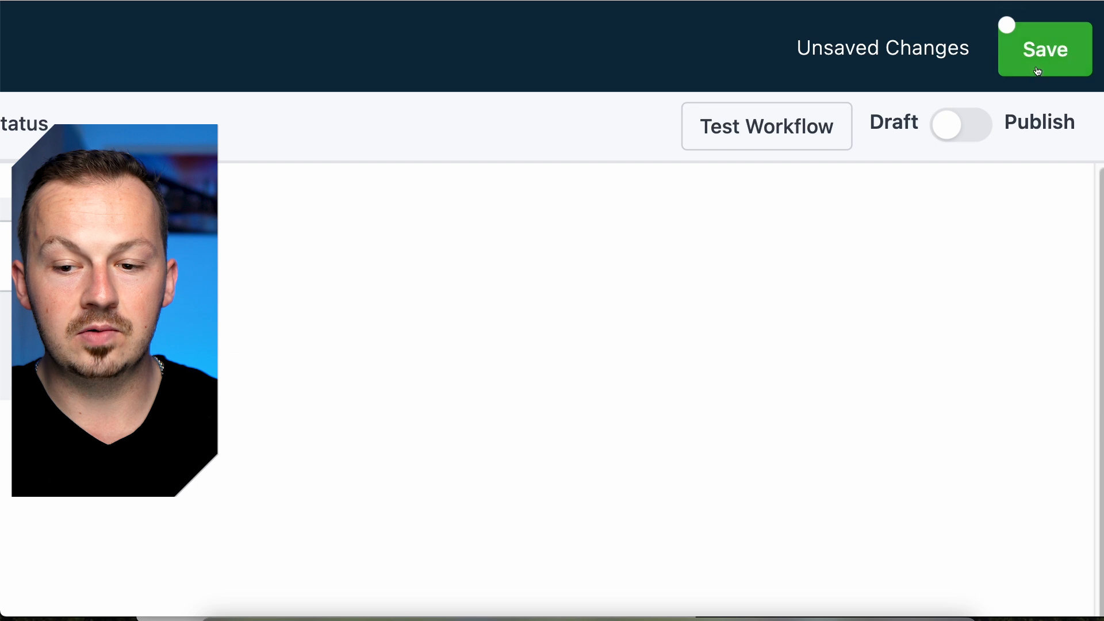
{"action": "left_click", "coordinate": [968, 125]}
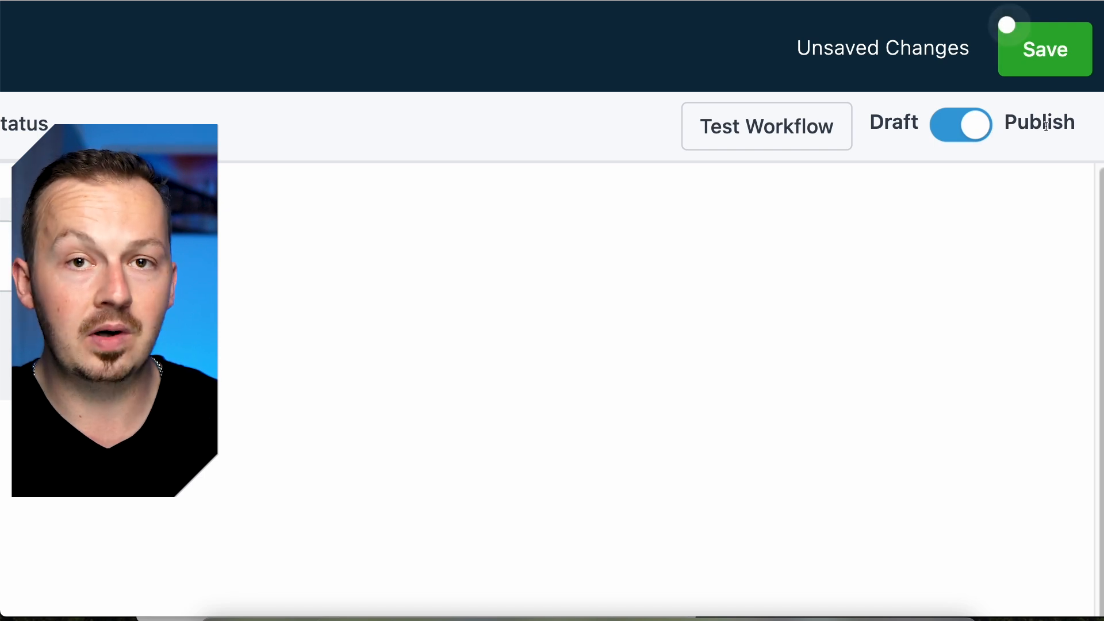
{"action": "left_click", "coordinate": [1040, 52]}
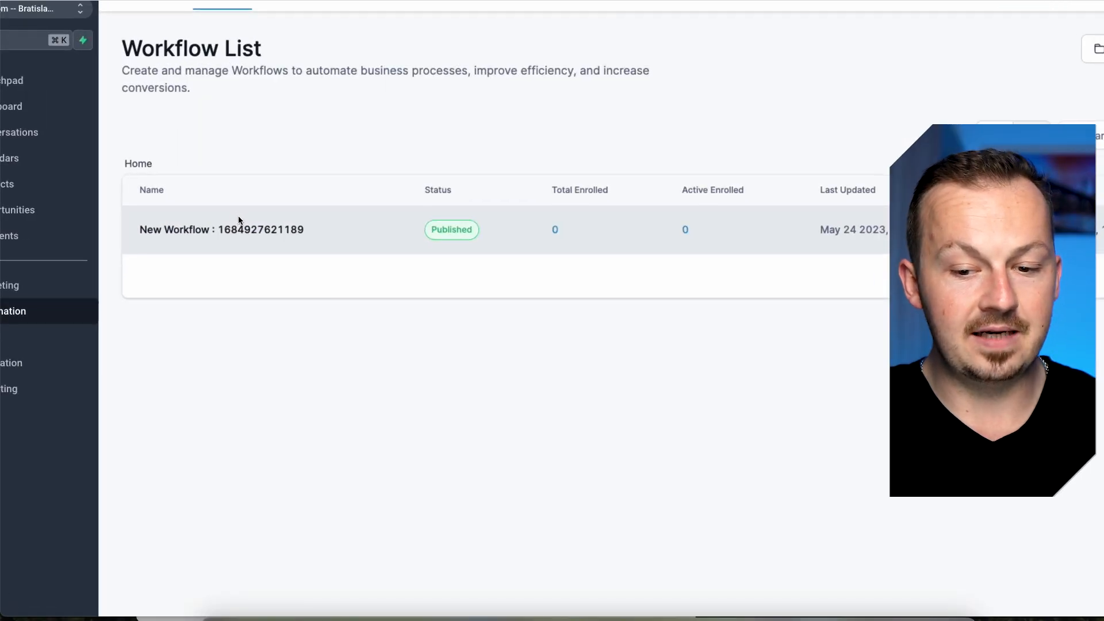
Open the HighLevel conversations inbox and look over the Diets & Weight Loss offers in the ClickBank marketplace
{"action": "left_click", "coordinate": [18, 133]}
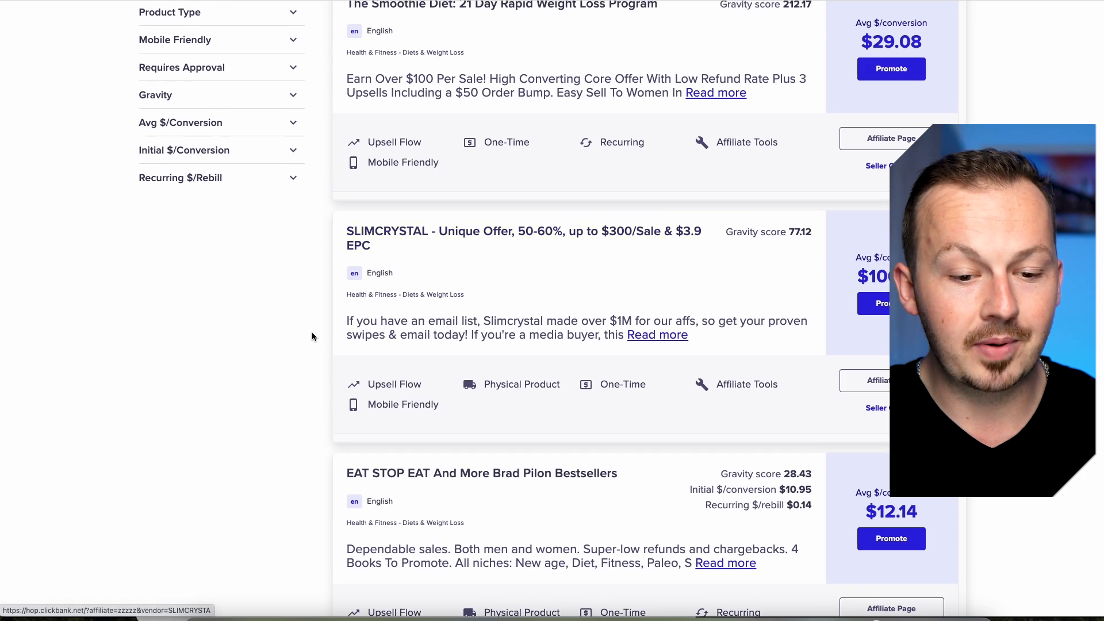
{"action": "scroll", "coordinate": [305, 359], "scroll_direction": "up", "scroll_amount": 3}
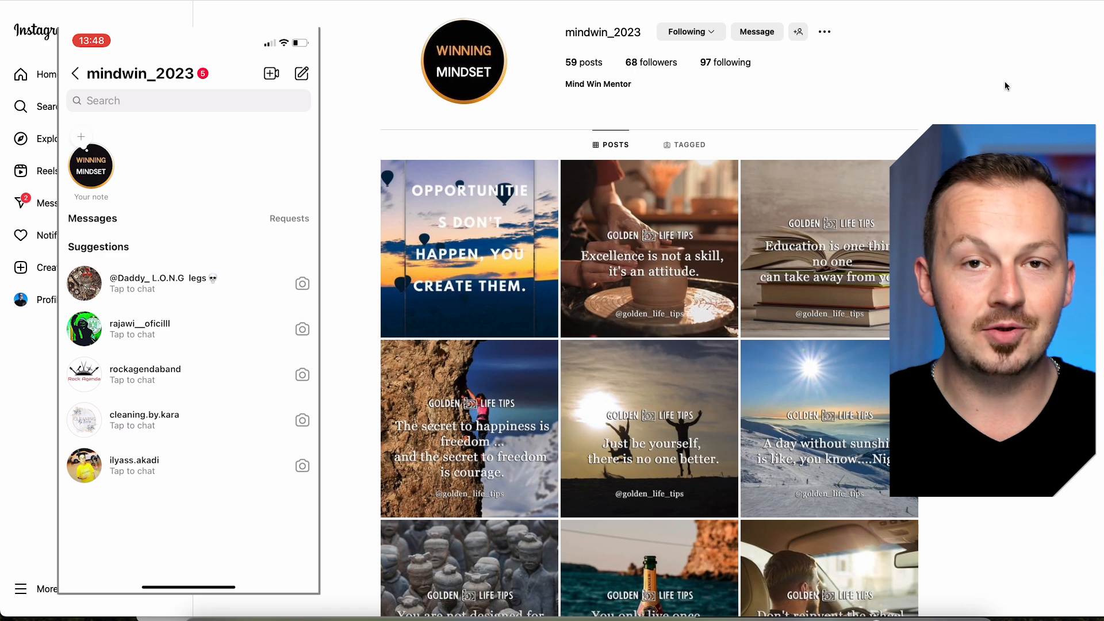
Send the Mind Win Mentor Instagram account the direct message "Hey have you ever thought about making money online?"
{"action": "left_click", "coordinate": [757, 32]}
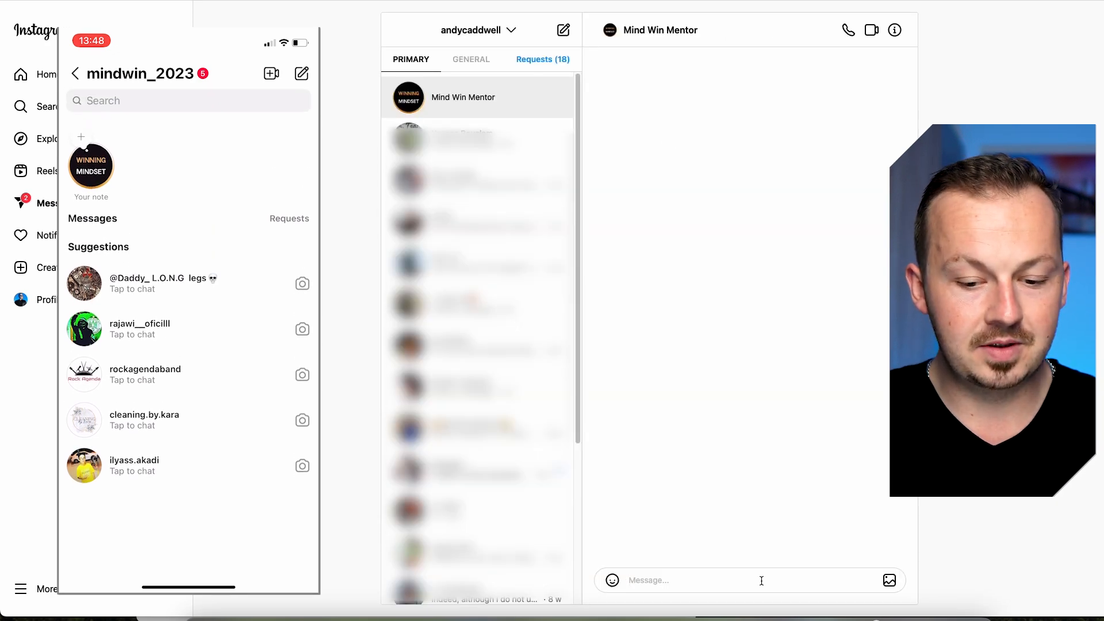
{"action": "type", "text": "Hey have you ever thought about making money online?"}
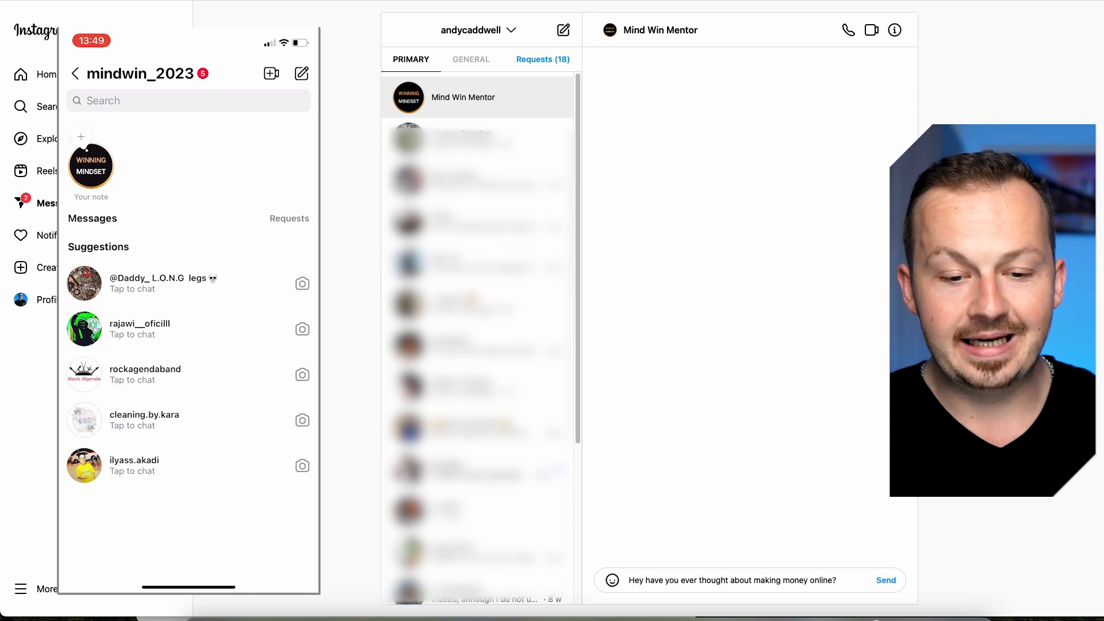
{"action": "key", "text": "Return"}
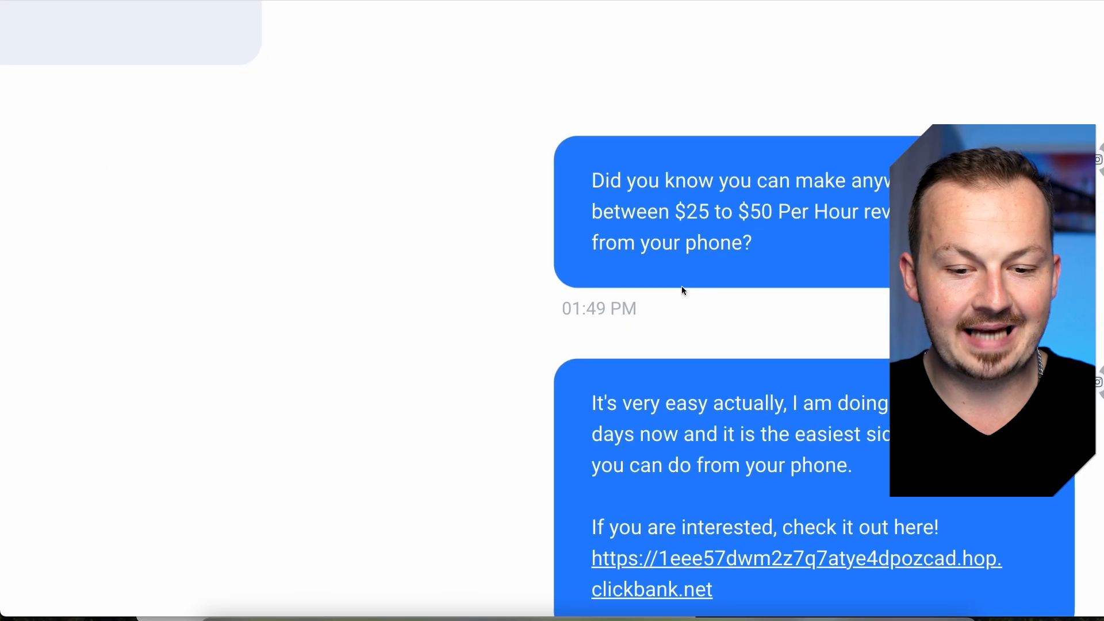
Review the automated Instagram replies and the offer link in the Mind Win Mentor conversation in HighLevel
{"action": "scroll", "coordinate": [681, 291], "scroll_direction": "down", "scroll_amount": 3}
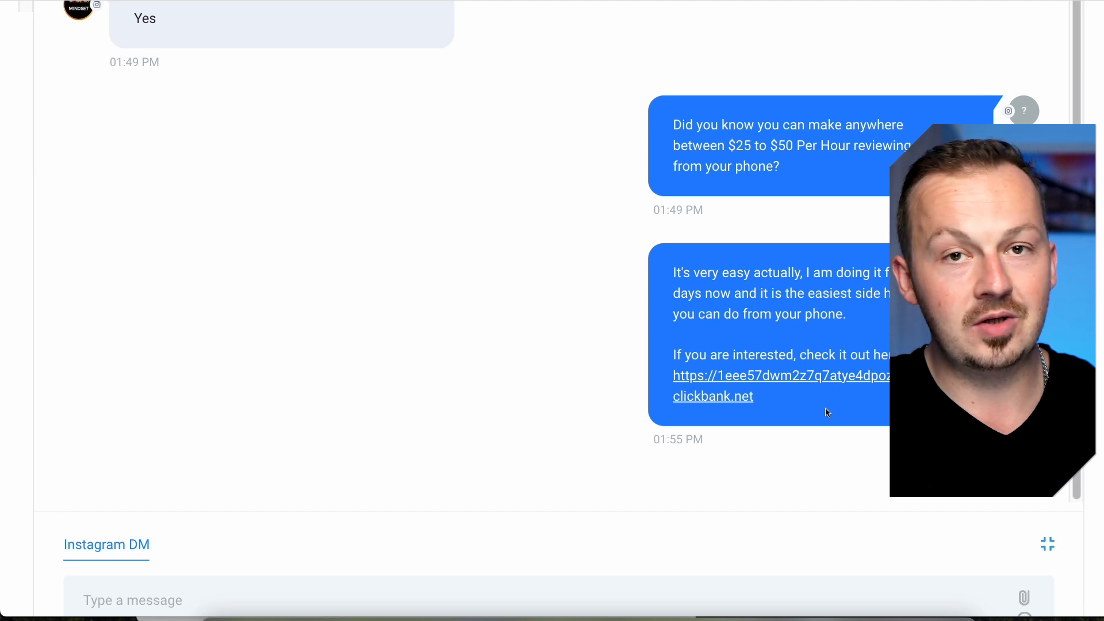
{"action": "left_click", "coordinate": [814, 380]}
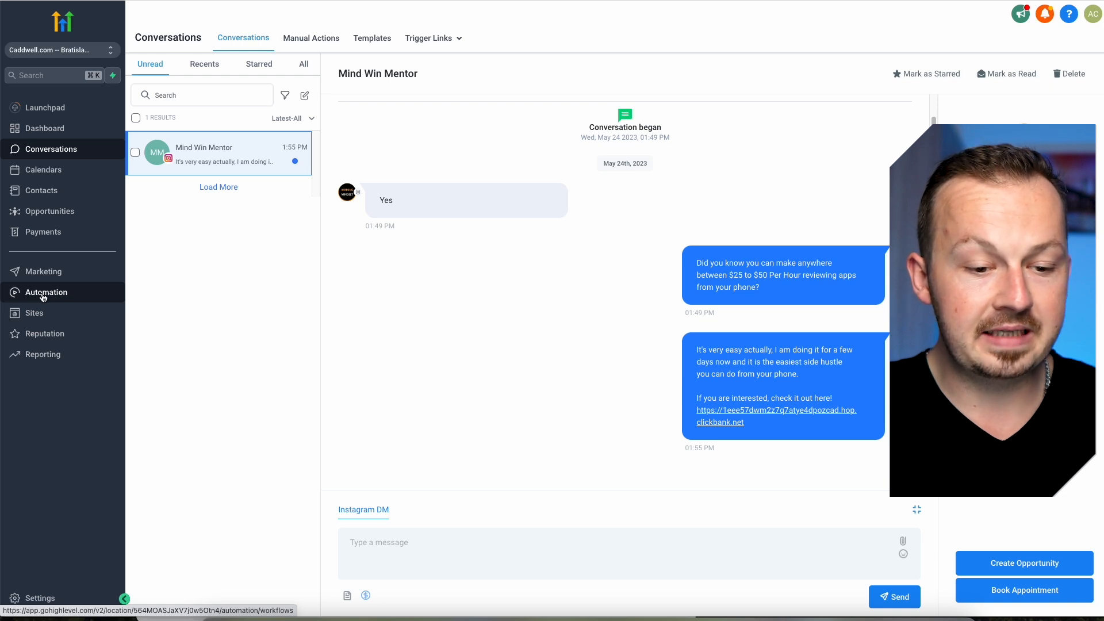
Open the published workflow from the automation list and examine the enrolled contact's progress through its actions
{"action": "left_click", "coordinate": [43, 293]}
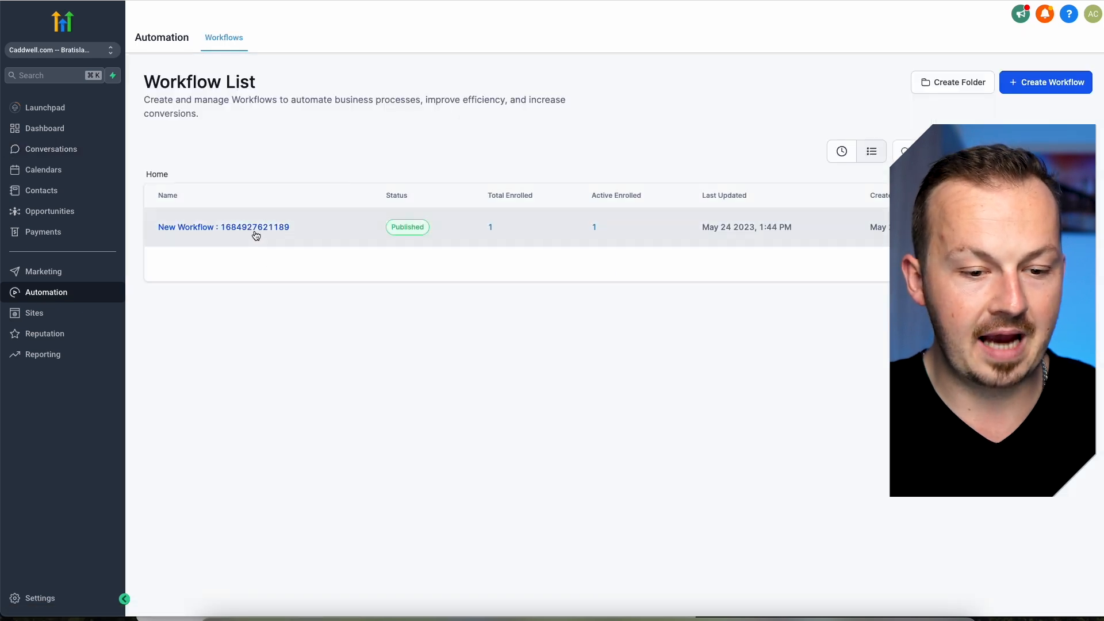
{"action": "left_click", "coordinate": [278, 228]}
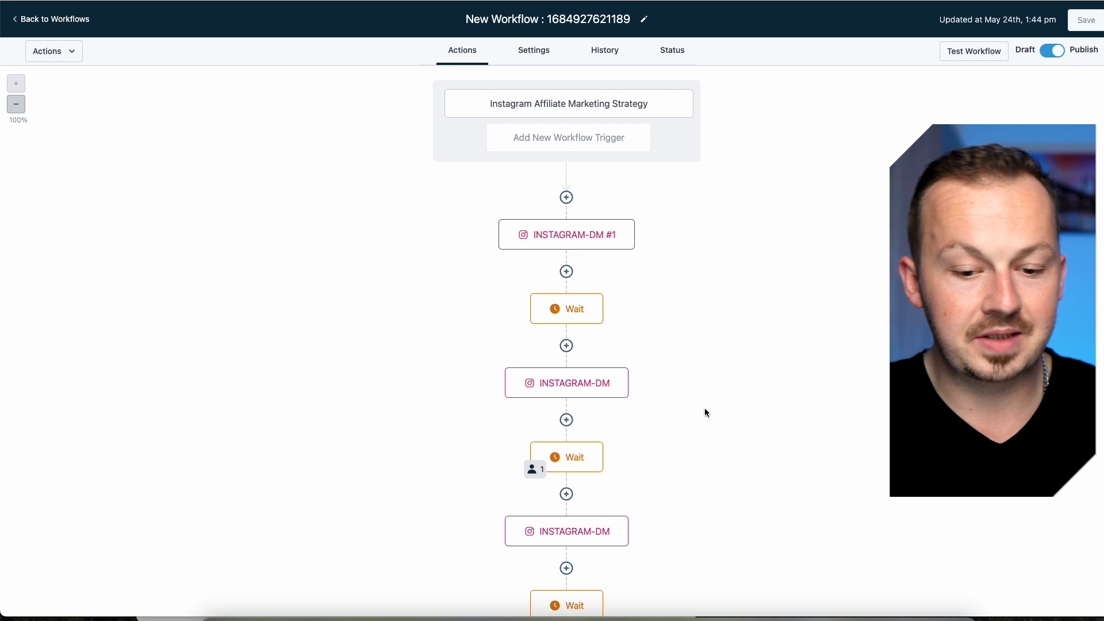
{"action": "scroll", "coordinate": [703, 406], "scroll_direction": "down", "scroll_amount": 3}
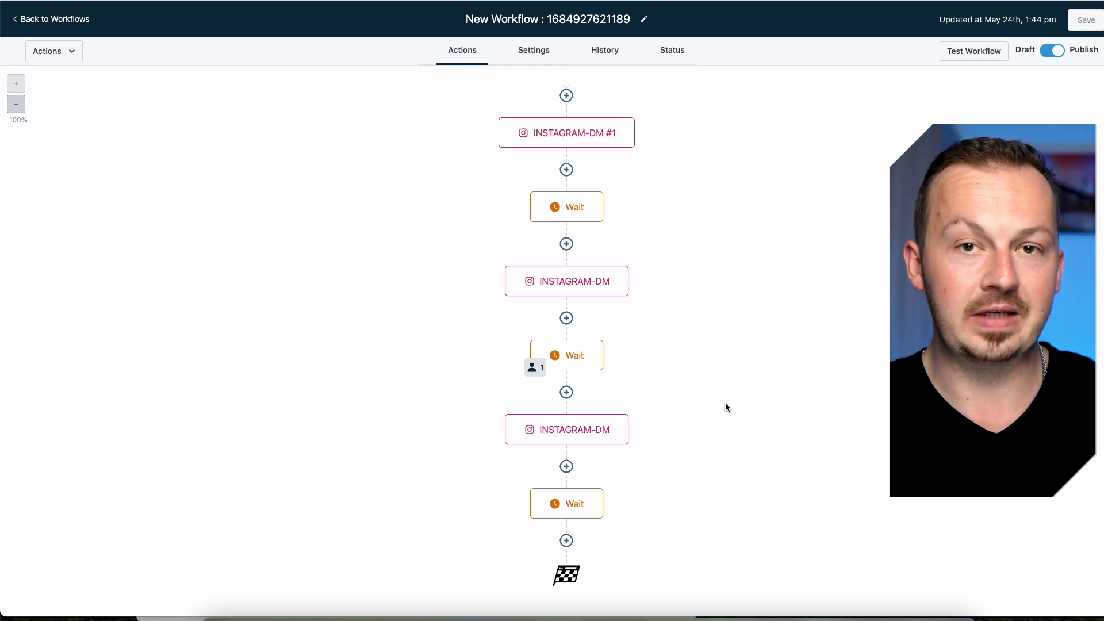
{"action": "scroll", "coordinate": [572, 131], "scroll_direction": "up", "scroll_amount": 3}
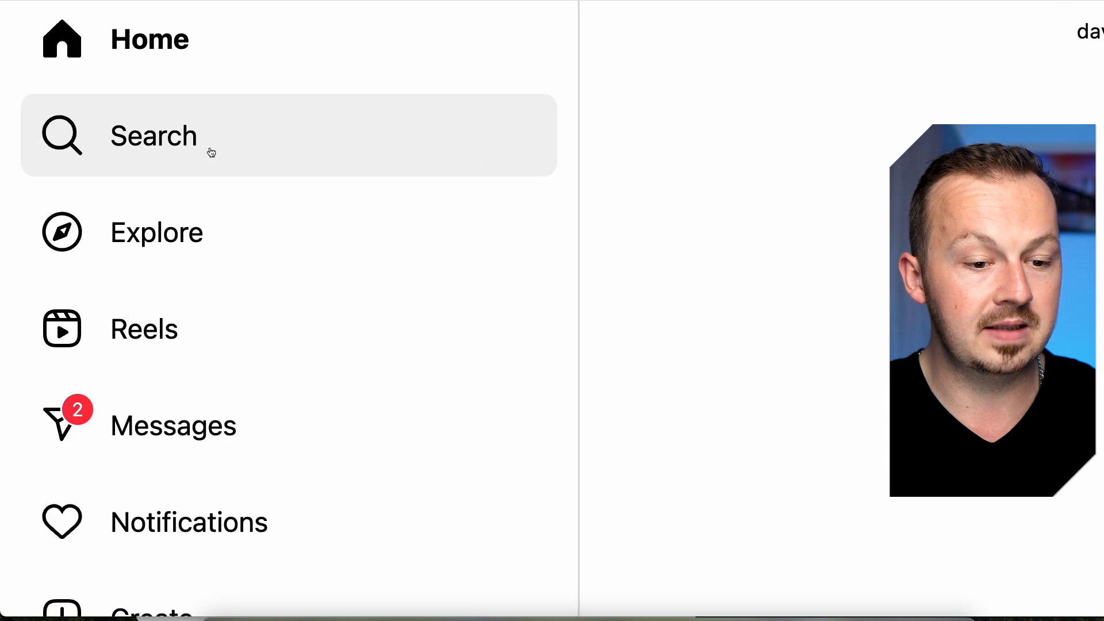
Search Instagram for "make money online" and open the follower list of the income.craze account
{"action": "left_click", "coordinate": [190, 140]}
{"action": "type", "text": "make money online"}
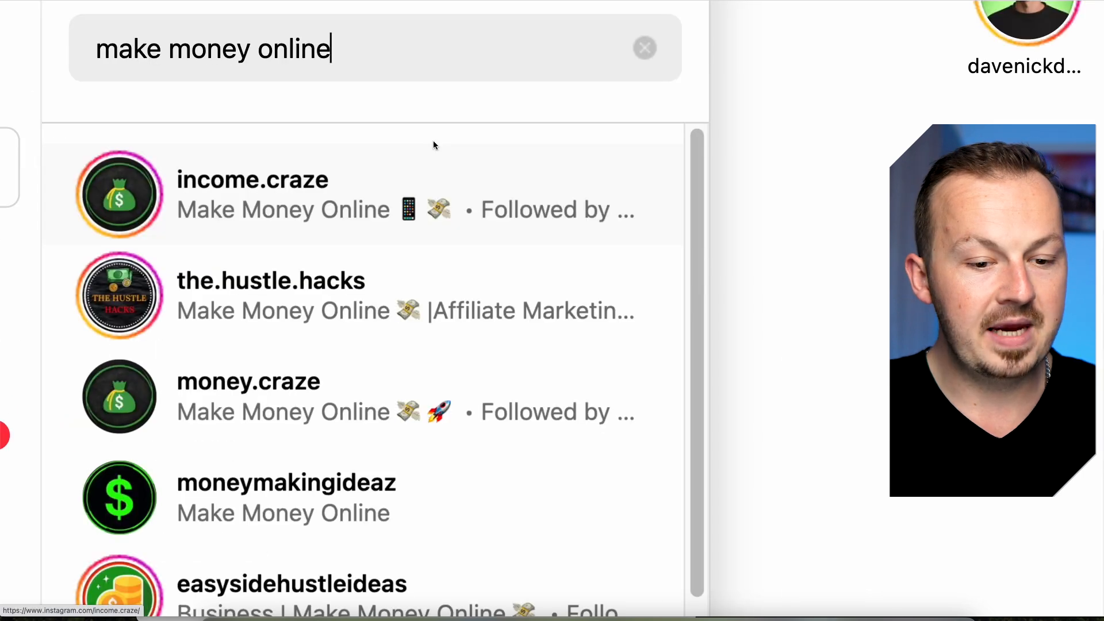
{"action": "scroll", "coordinate": [426, 230], "scroll_direction": "down", "scroll_amount": 1}
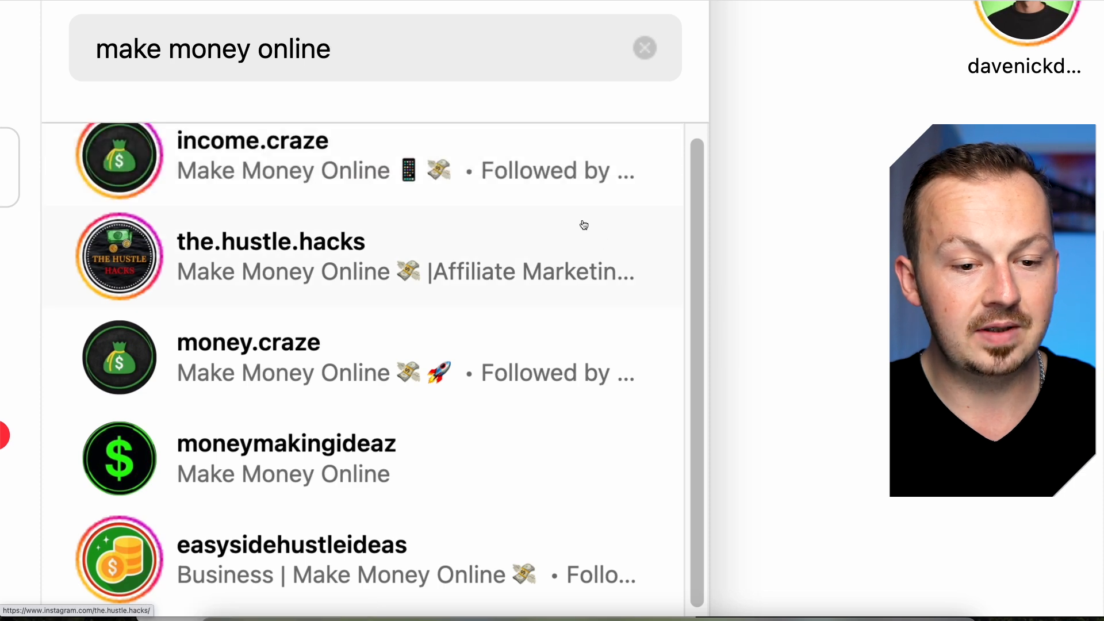
{"action": "left_click", "coordinate": [584, 164]}
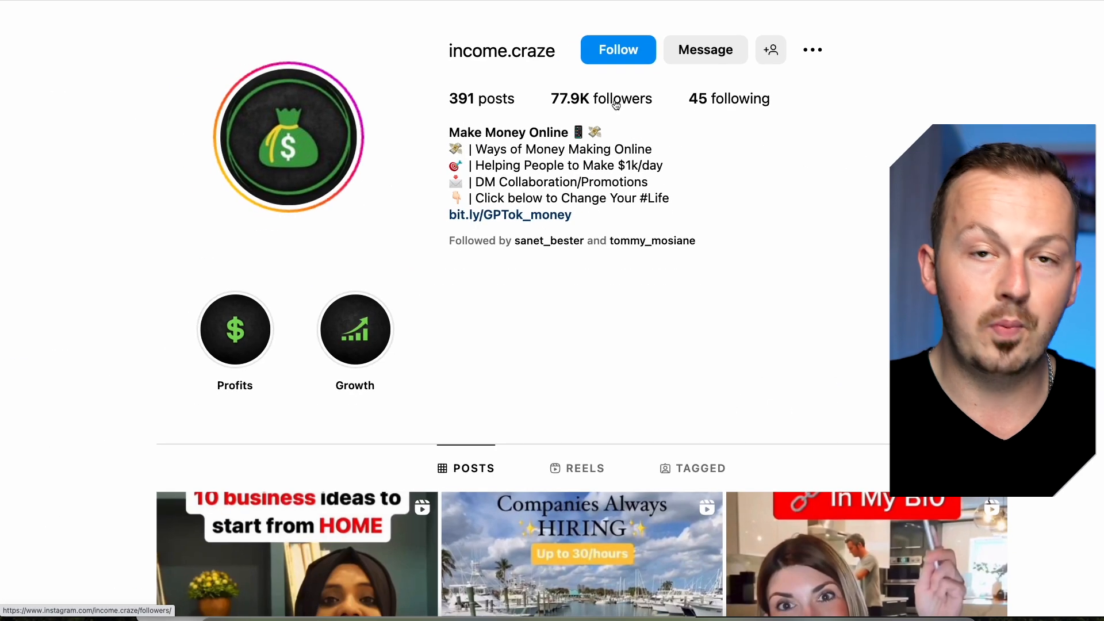
{"action": "left_click", "coordinate": [616, 104]}
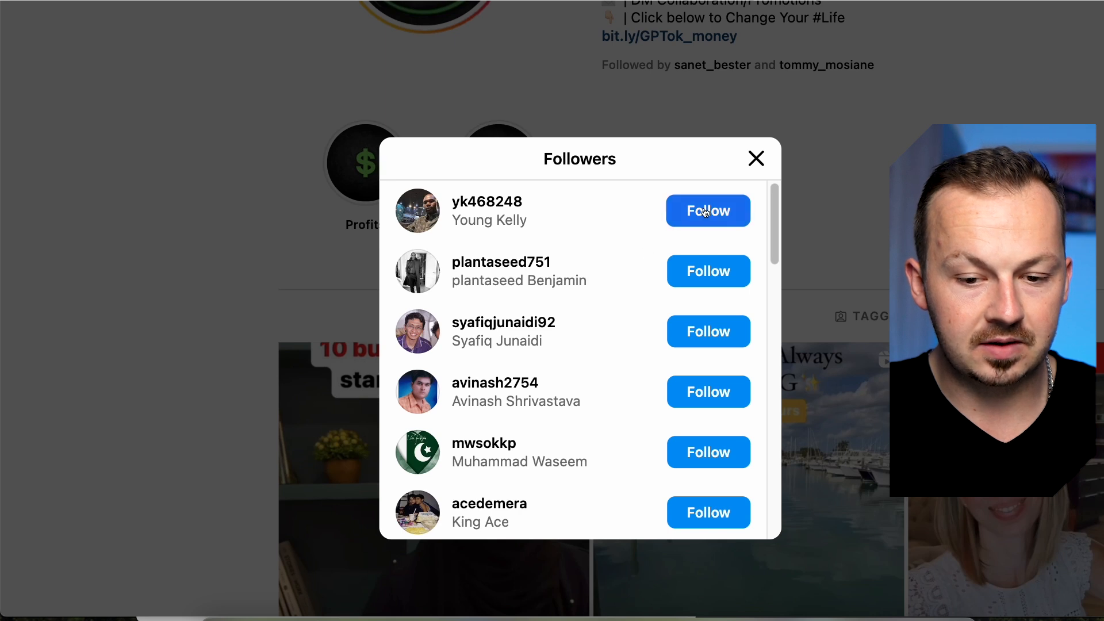
Follow the first six accounts in income.craze's follower list
{"action": "left_click", "coordinate": [708, 213]}
{"action": "left_click", "coordinate": [710, 271]}
{"action": "left_click", "coordinate": [712, 333]}
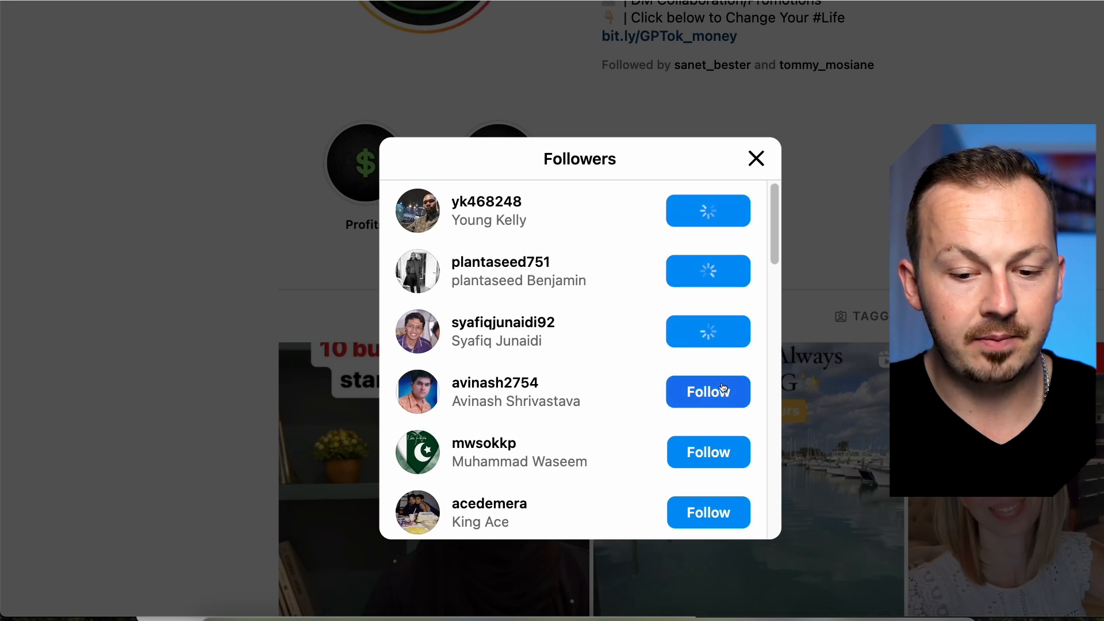
{"action": "left_click", "coordinate": [715, 396]}
{"action": "left_click", "coordinate": [708, 452]}
{"action": "left_click", "coordinate": [708, 512]}
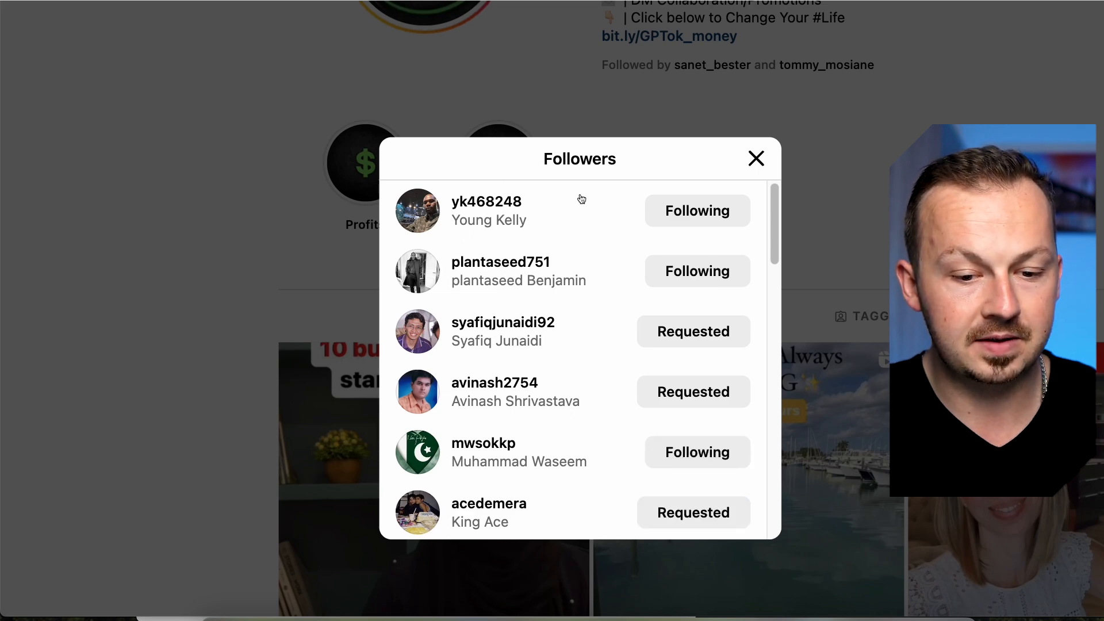
Send the first newly followed account the direct message "Hey did you ever thought about making money online?"
{"action": "left_click", "coordinate": [505, 202]}
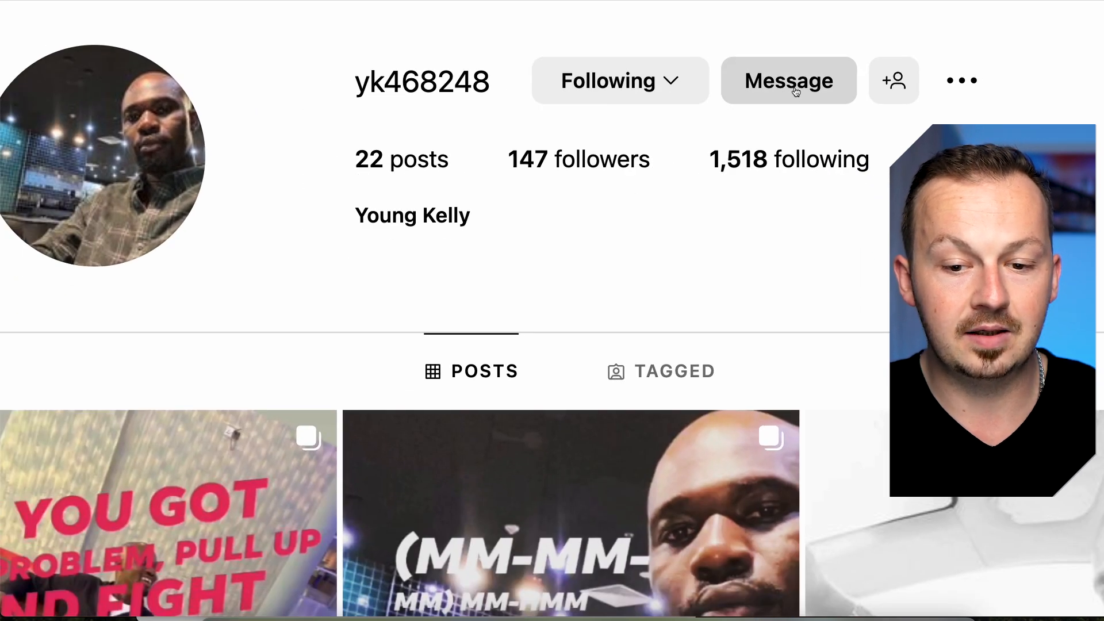
{"action": "left_click", "coordinate": [796, 92]}
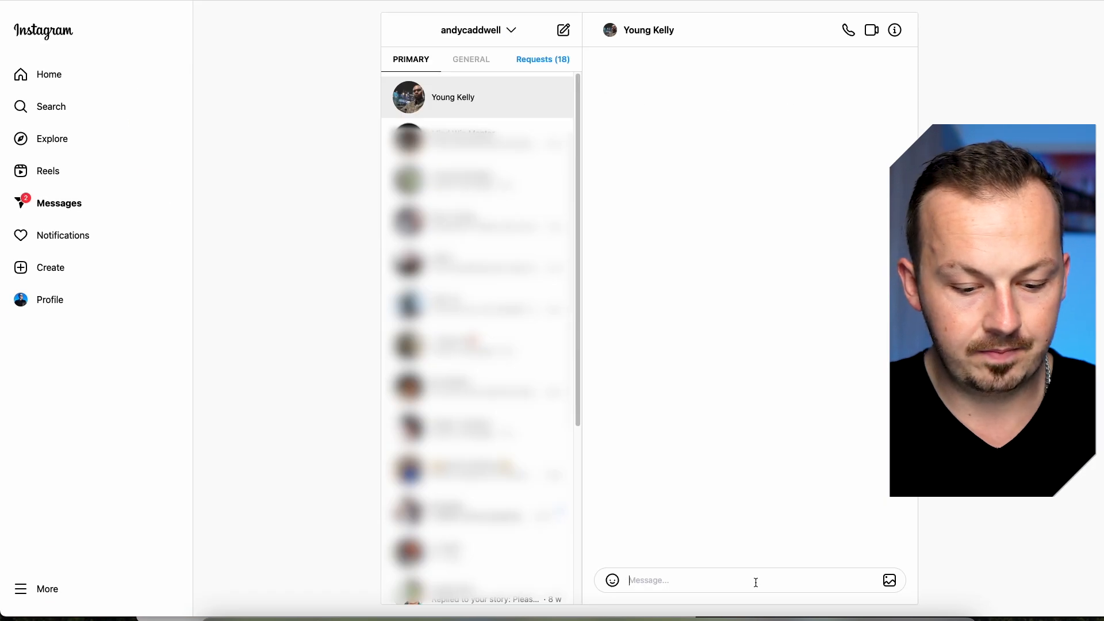
{"action": "type", "text": "Hey did you ever thought about making money online?"}
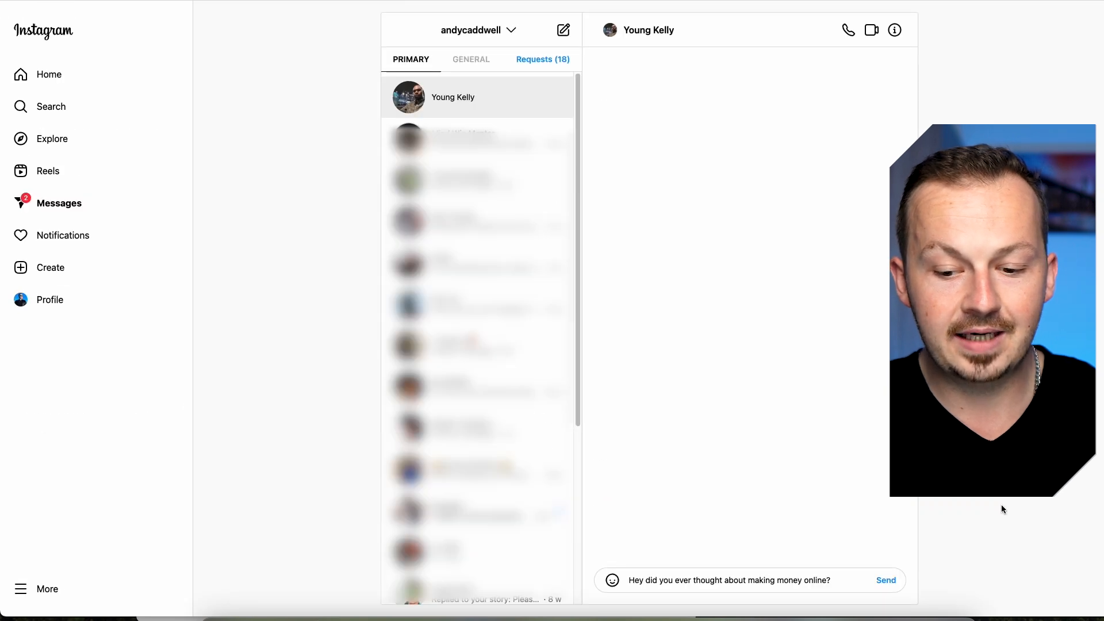
{"action": "left_click", "coordinate": [886, 581]}
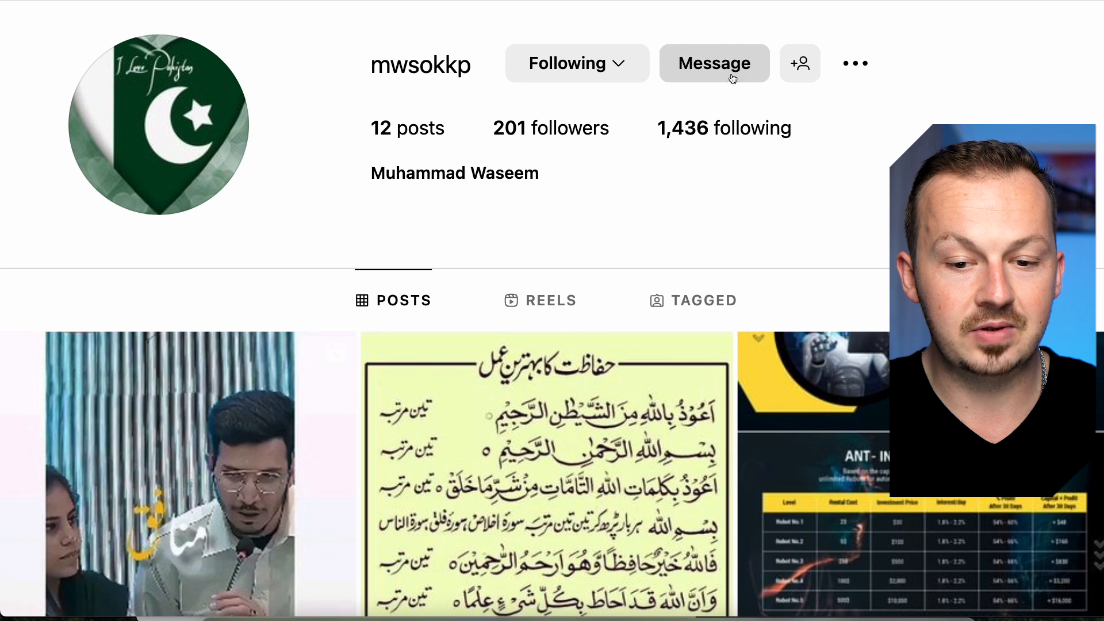
Open a message conversation with another newly followed account, and switch to the HighLevel workflow to review its action sequence
{"action": "left_click", "coordinate": [716, 64]}
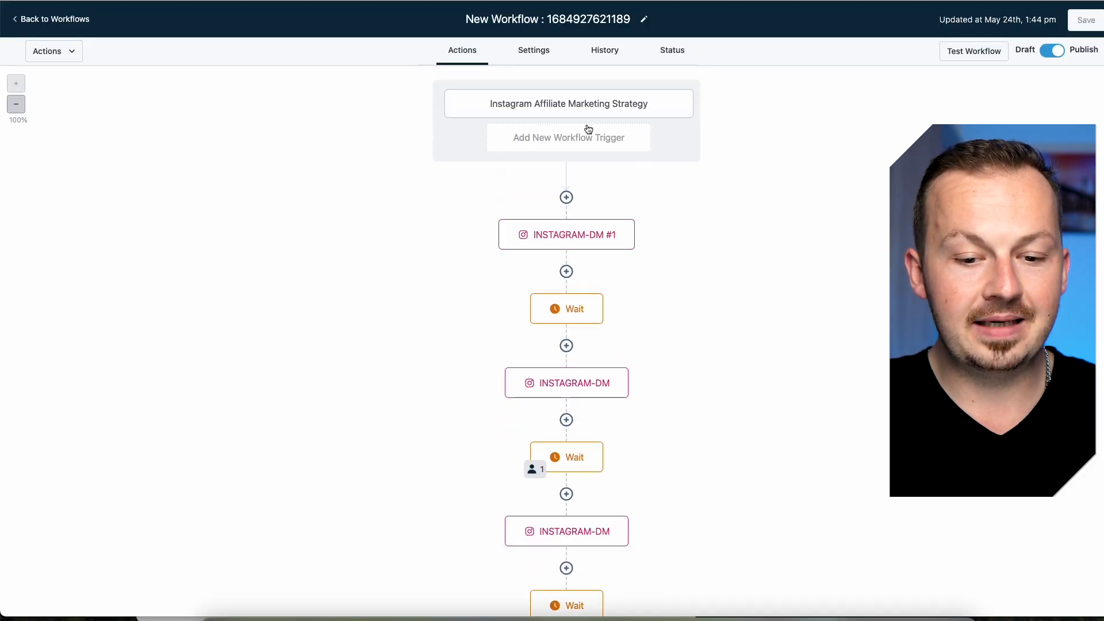
{"action": "scroll", "coordinate": [722, 219], "scroll_direction": "down", "scroll_amount": 5}
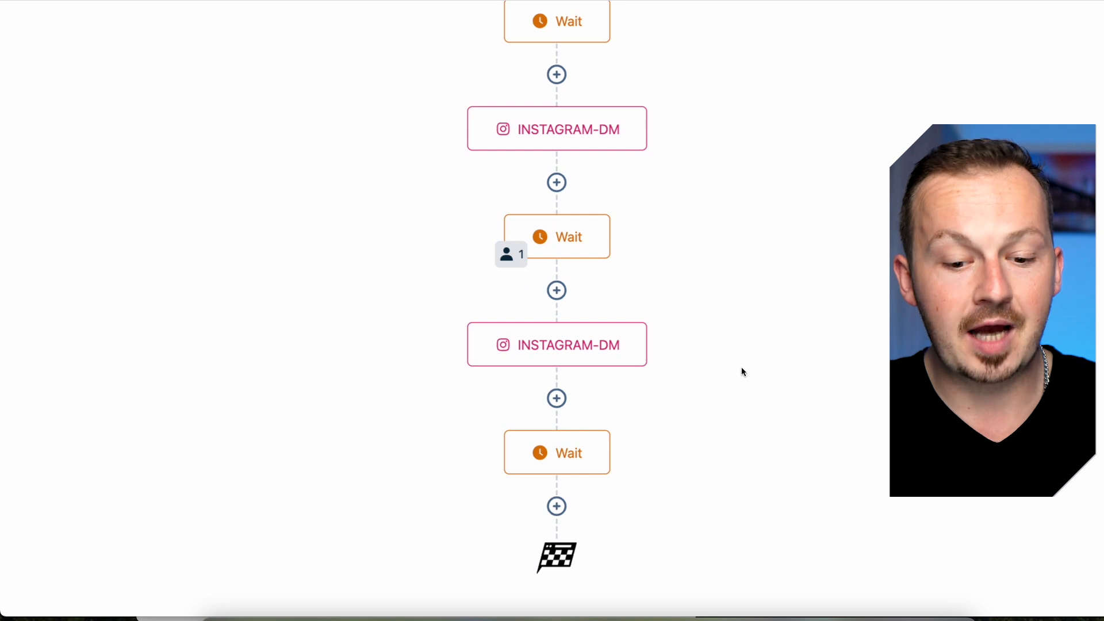